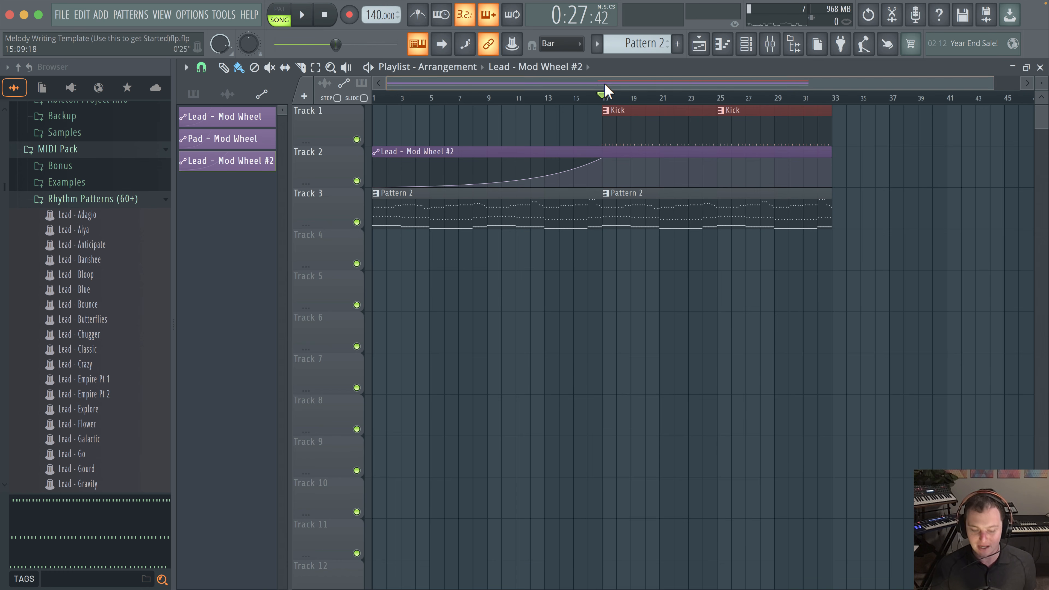
# Step: Play the arrangement from bar 17 and examine the SubPad notes of Pattern 2 in the piano roll
pyautogui.moveTo(627, 263); pyautogui.dragTo(582, 328)
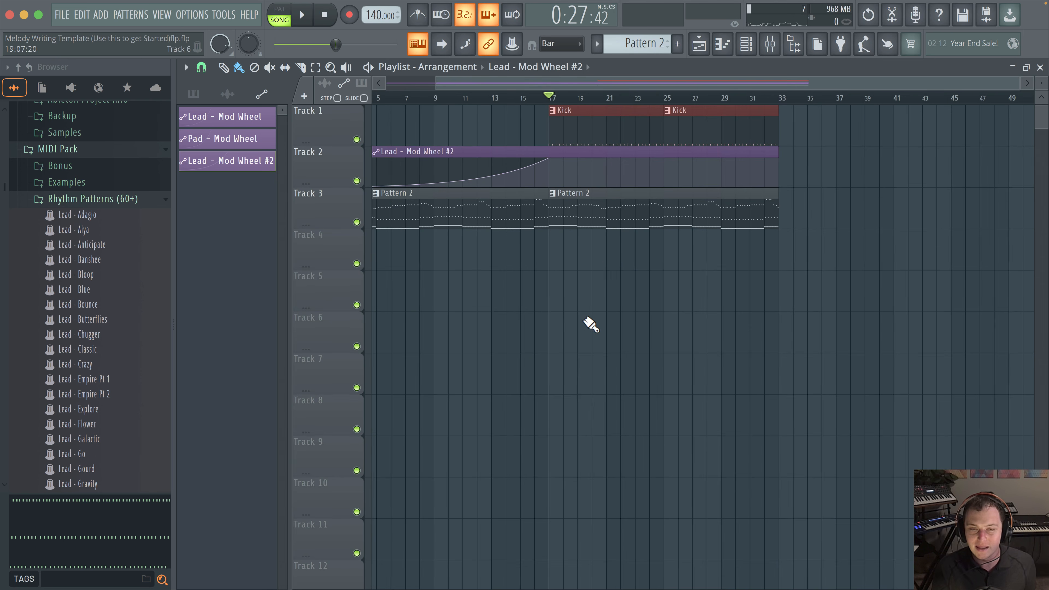
pyautogui.press('space')
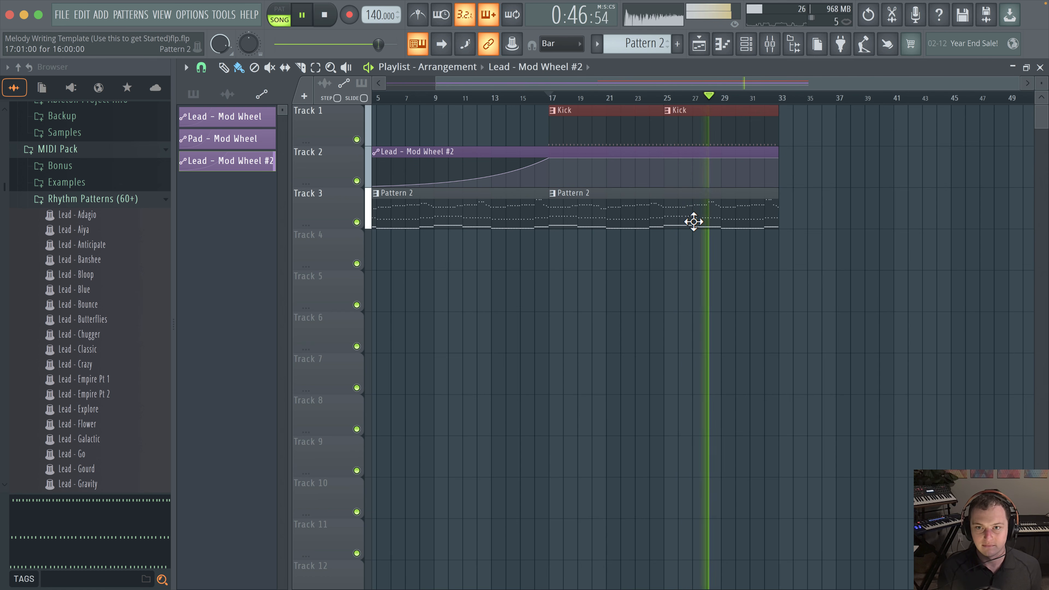
pyautogui.doubleClick(673, 210)
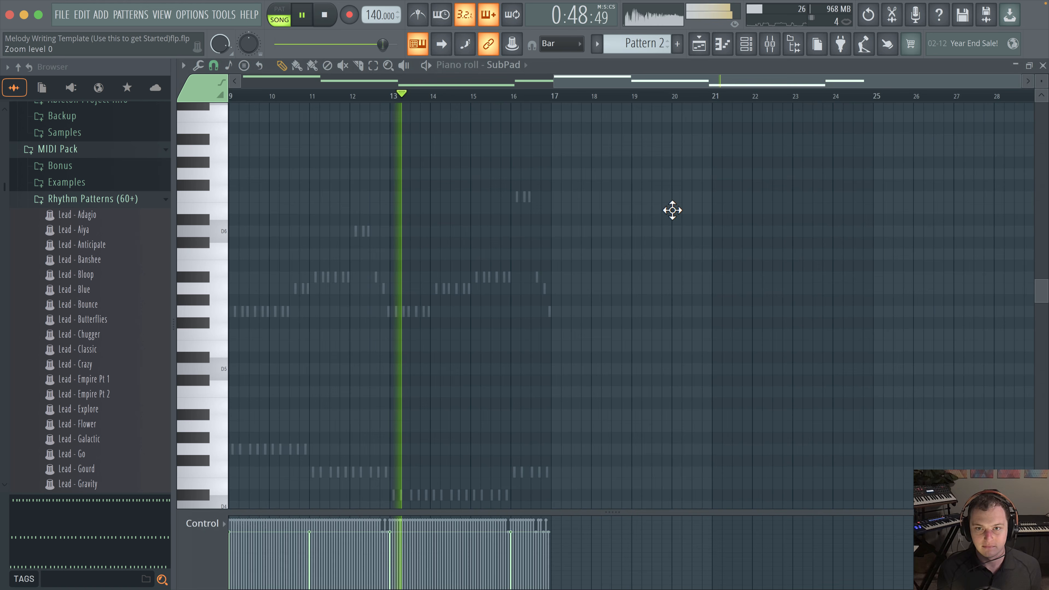
pyautogui.moveTo(635, 213); pyautogui.dragTo(823, 209)
pyautogui.moveTo(551, 228); pyautogui.dragTo(698, 220)
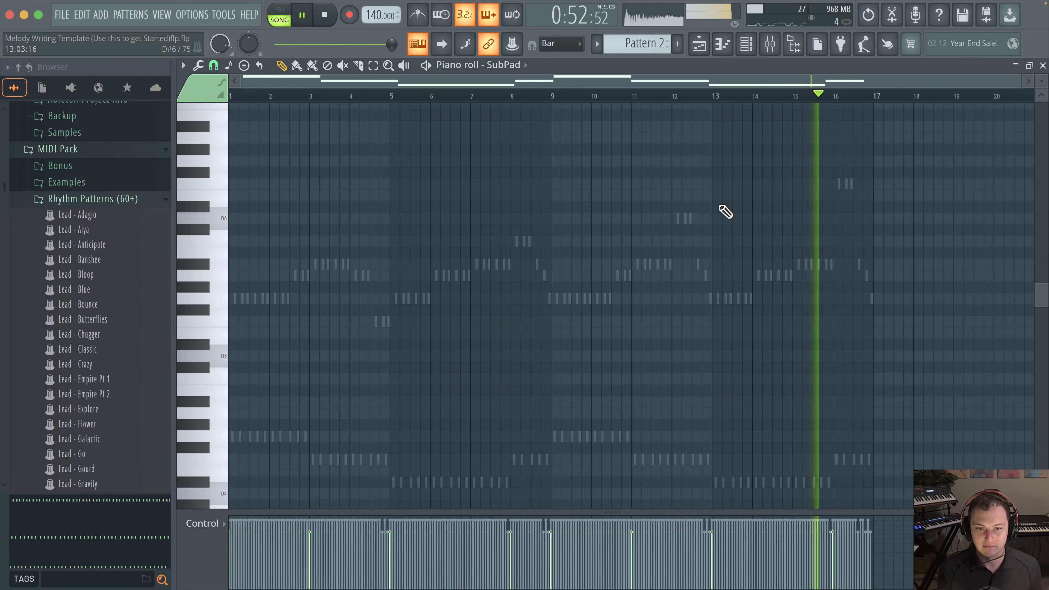
pyautogui.click(699, 44)
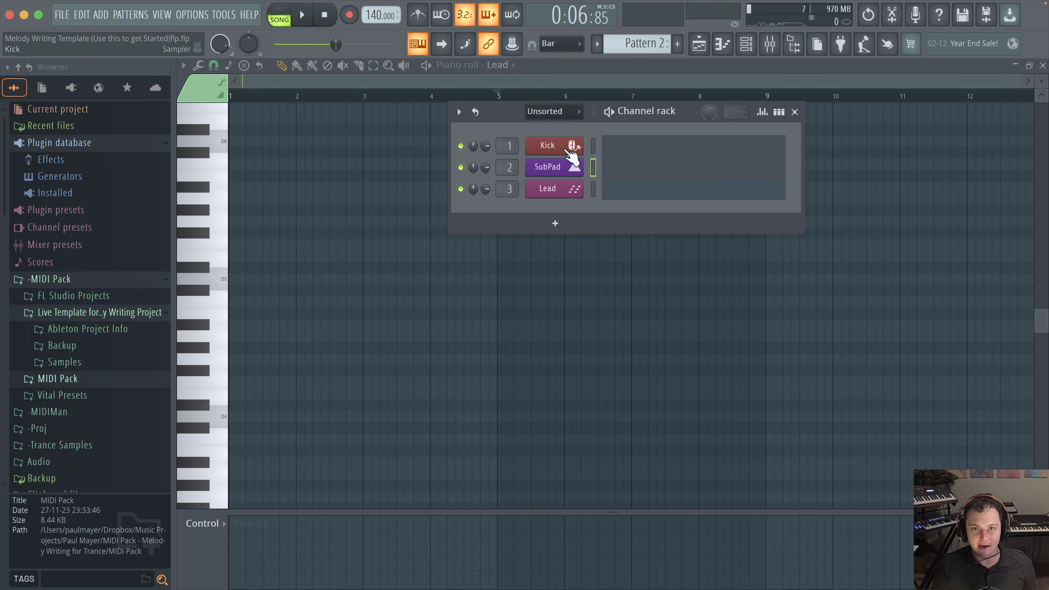
# Step: Review the instruments loaded on the Kick, Lead and SubPad channels, closing each one after viewing it
pyautogui.click(554, 147)
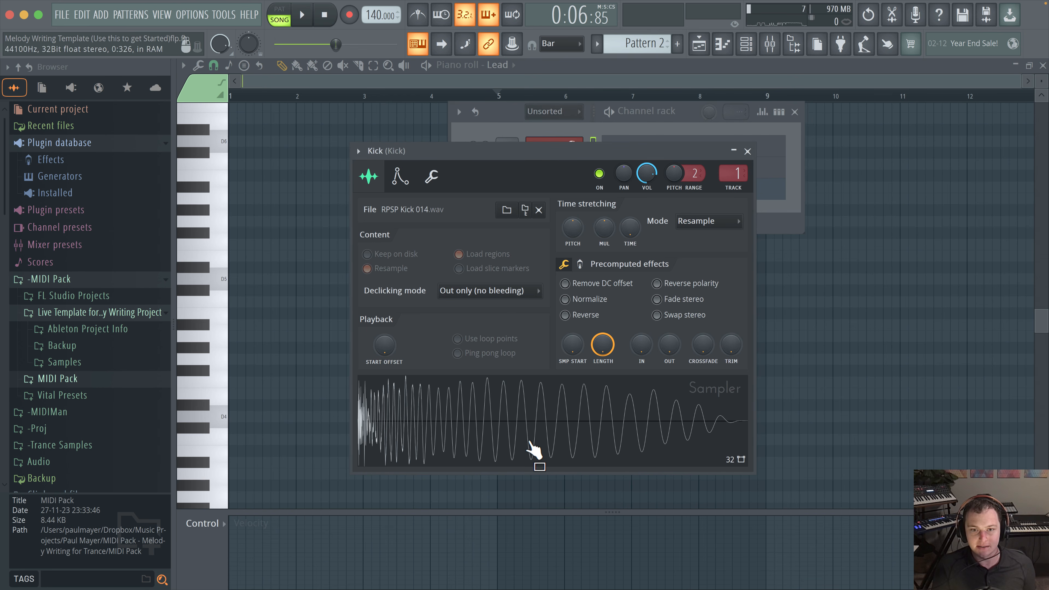
pyautogui.click(747, 151)
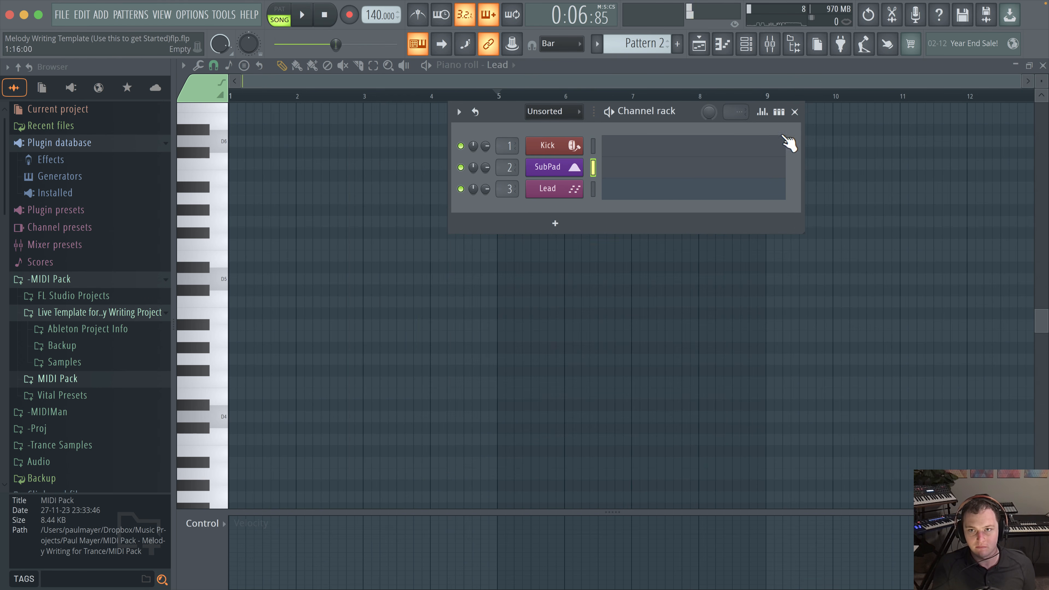
pyautogui.click(594, 189)
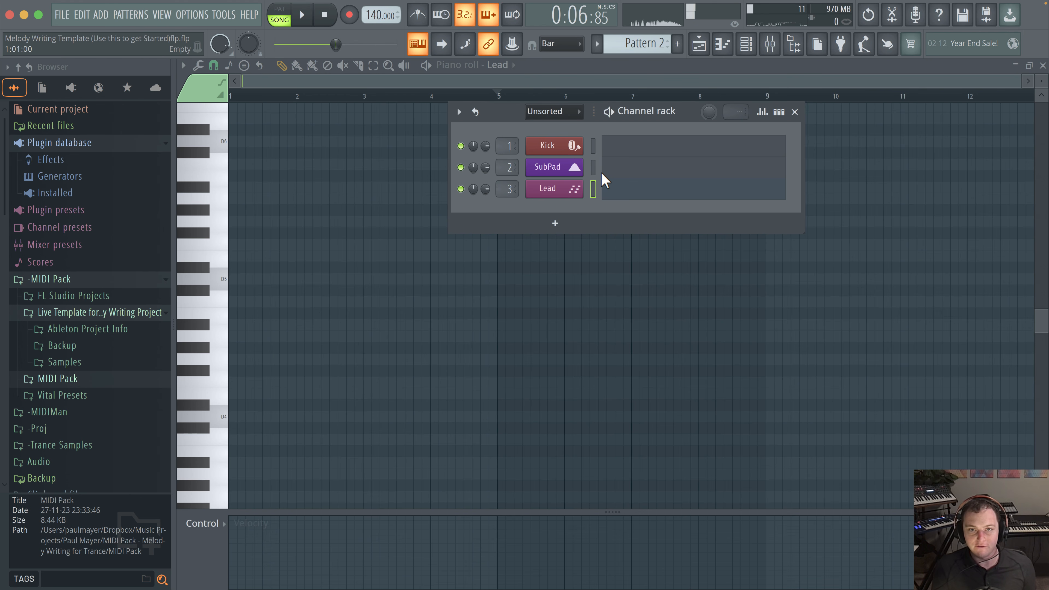
pyautogui.click(574, 192)
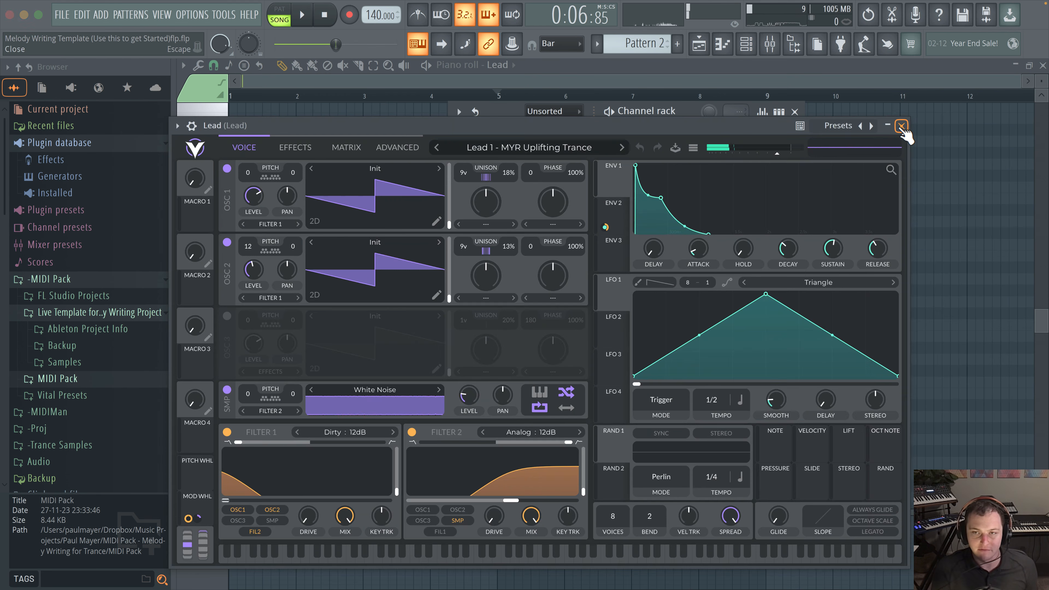
pyautogui.click(902, 126)
pyautogui.click(574, 168)
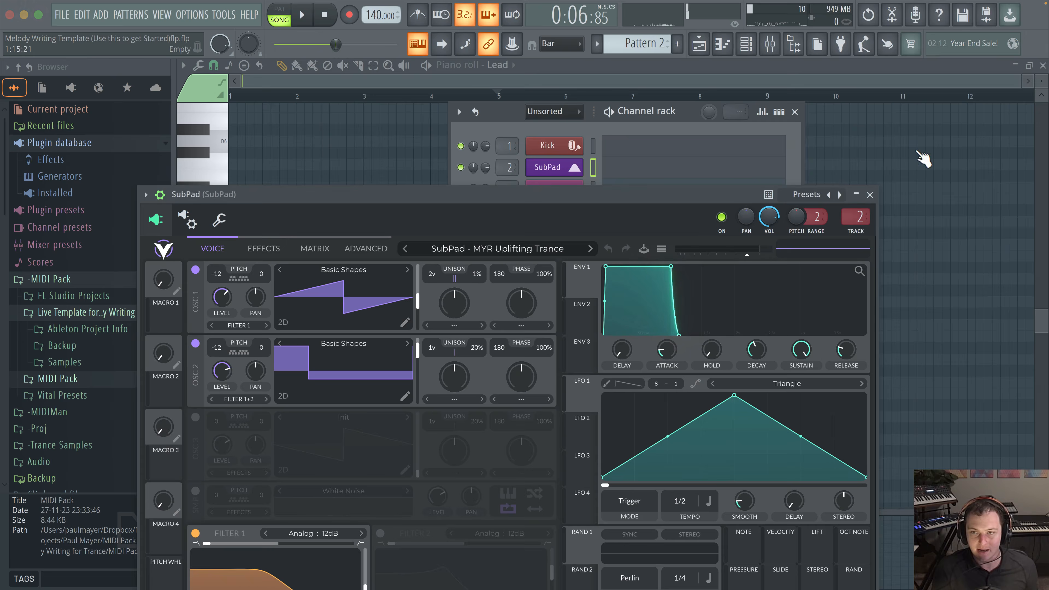
pyautogui.click(870, 195)
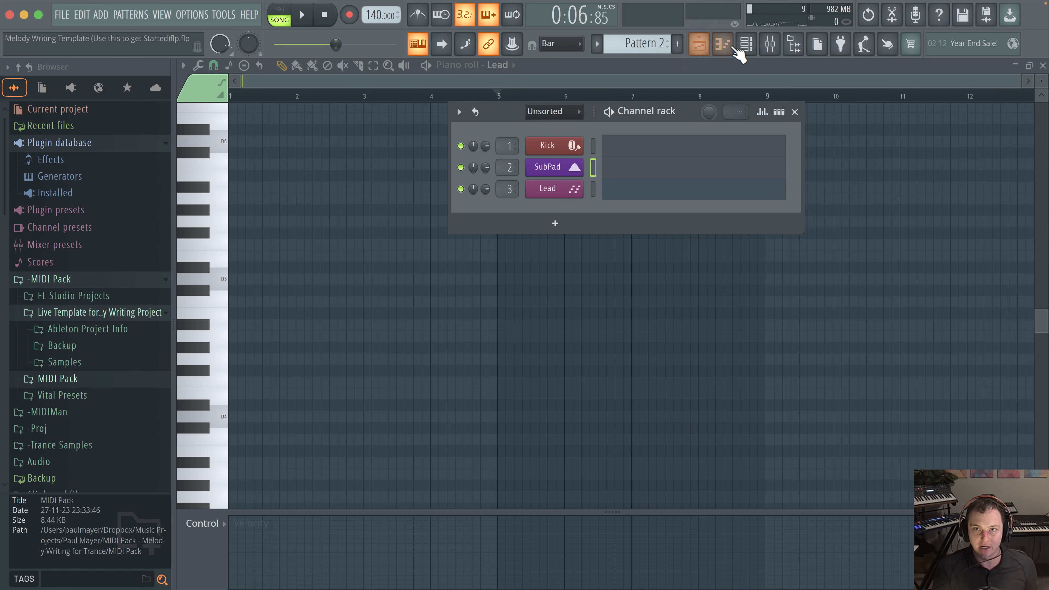
# Step: Open the SubPad channel's empty piano roll in Pattern 2 and show the channel rack over it
pyautogui.click(709, 48)
pyautogui.click(746, 43)
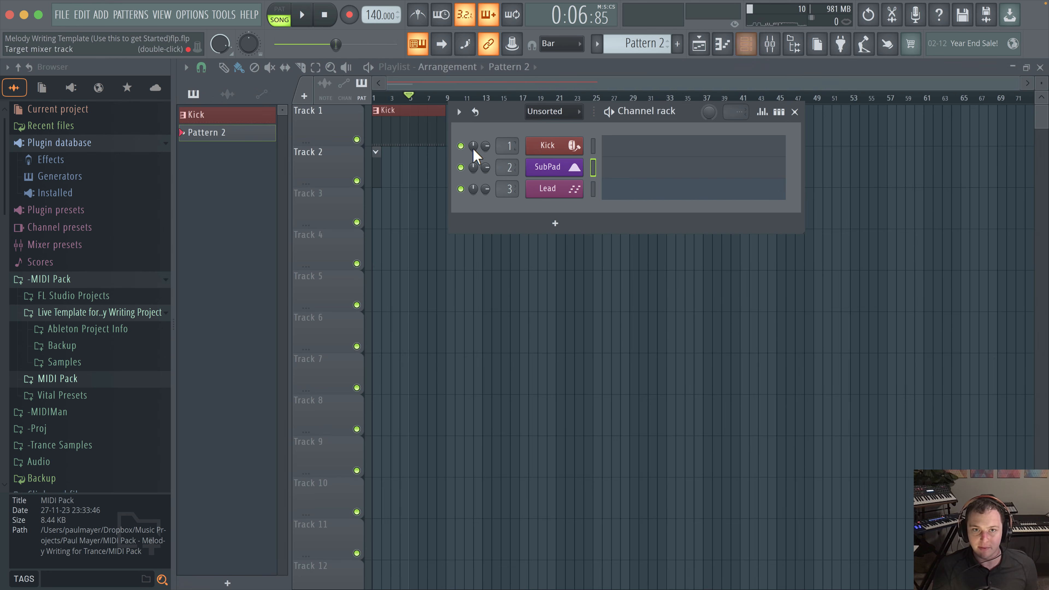
pyautogui.click(653, 170)
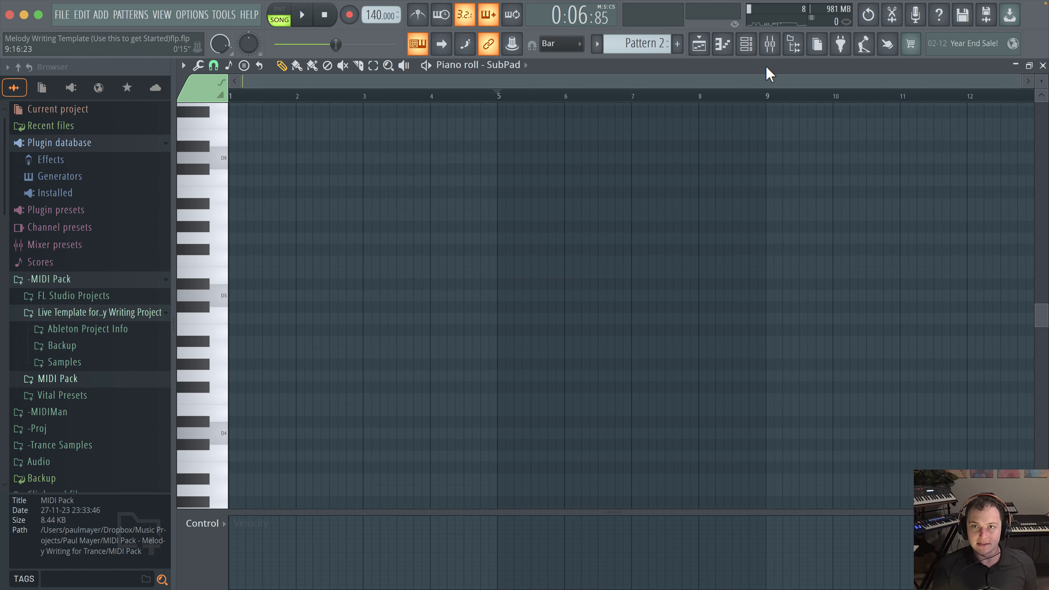
pyautogui.click(746, 43)
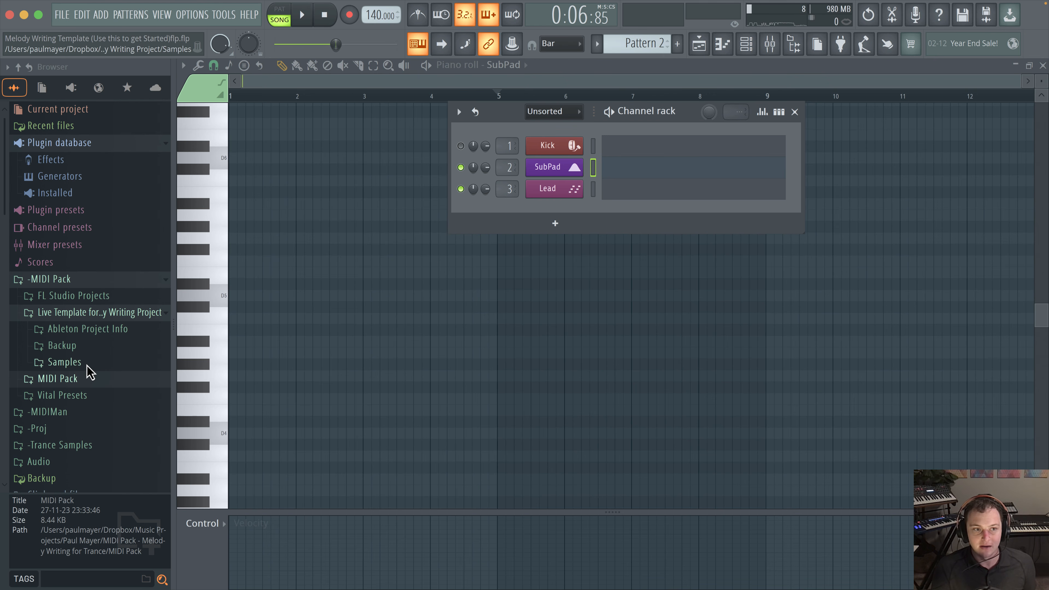
# Step: Open the SubPads (160+) folder inside the MIDI Pack folder, with the Rhythm Patterns (60+) folder collapsed
pyautogui.click(88, 380)
pyautogui.scroll(-8, 132, 374)
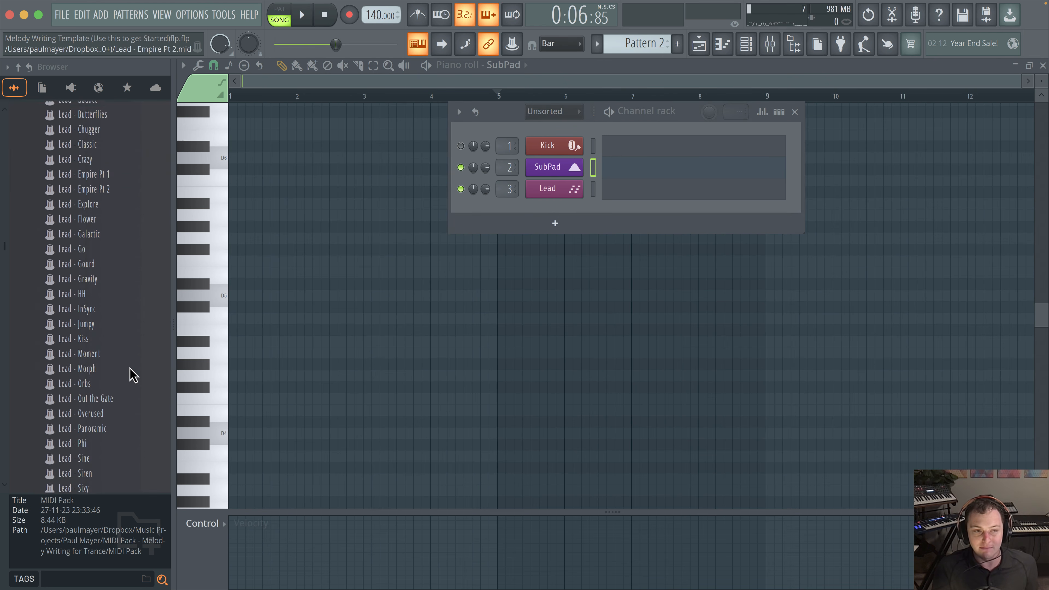
pyautogui.scroll(12, 105, 248)
pyautogui.click(102, 261)
pyautogui.click(104, 276)
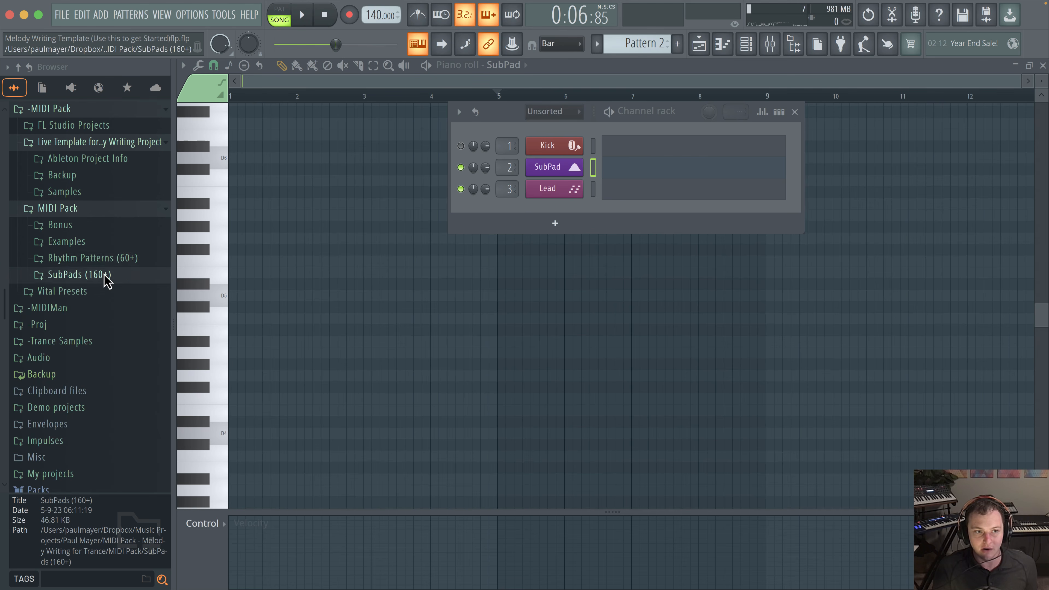
# Step: Look through the chord progression files in the SubPads (160+) folder
pyautogui.scroll(-15, 108, 297)
pyautogui.scroll(-20, 112, 305)
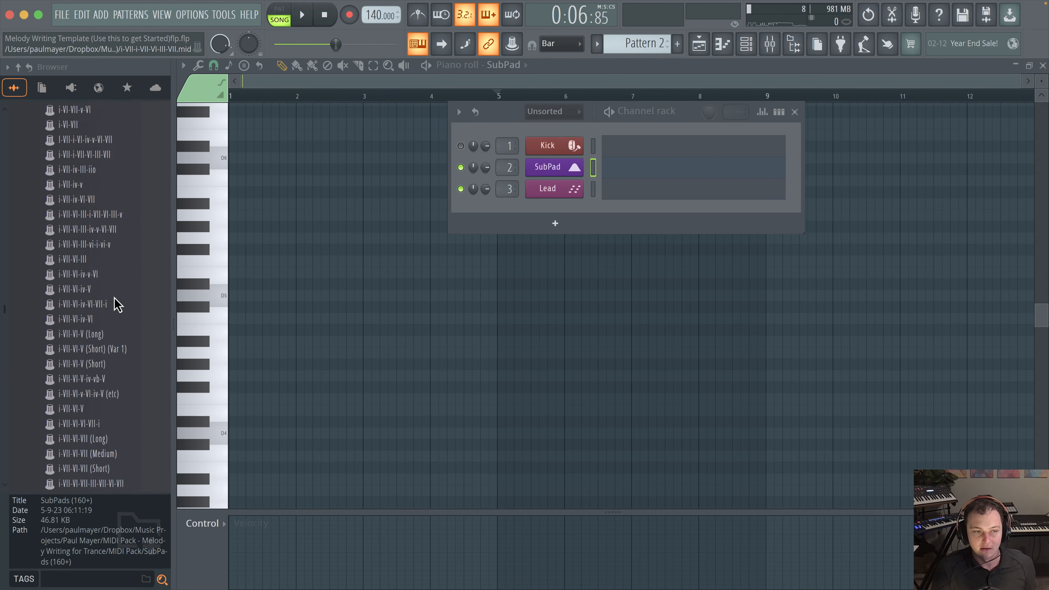
pyautogui.scroll(-15, 118, 306)
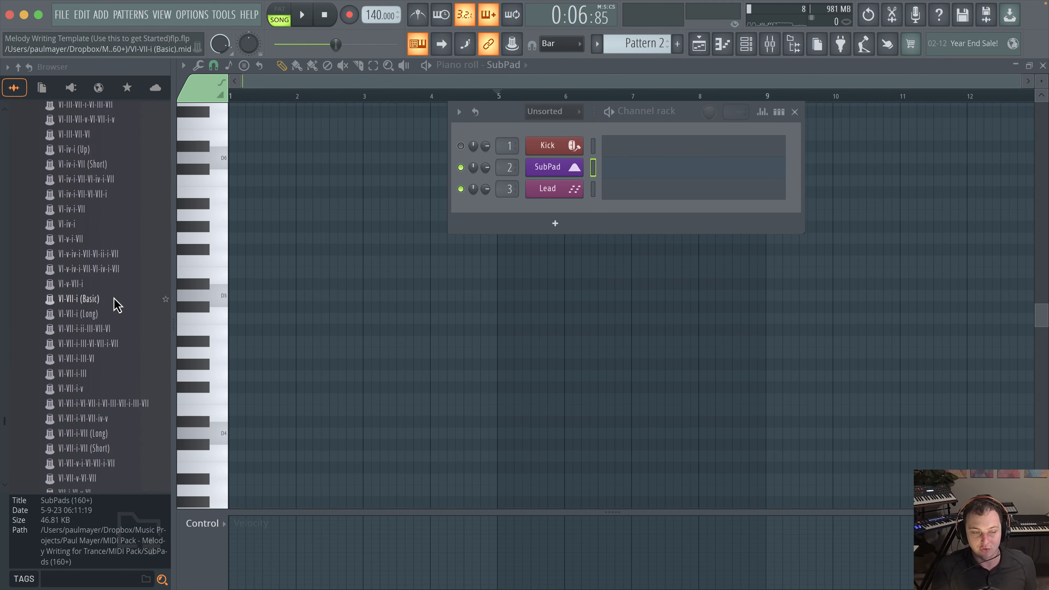
pyautogui.scroll(4, 118, 306)
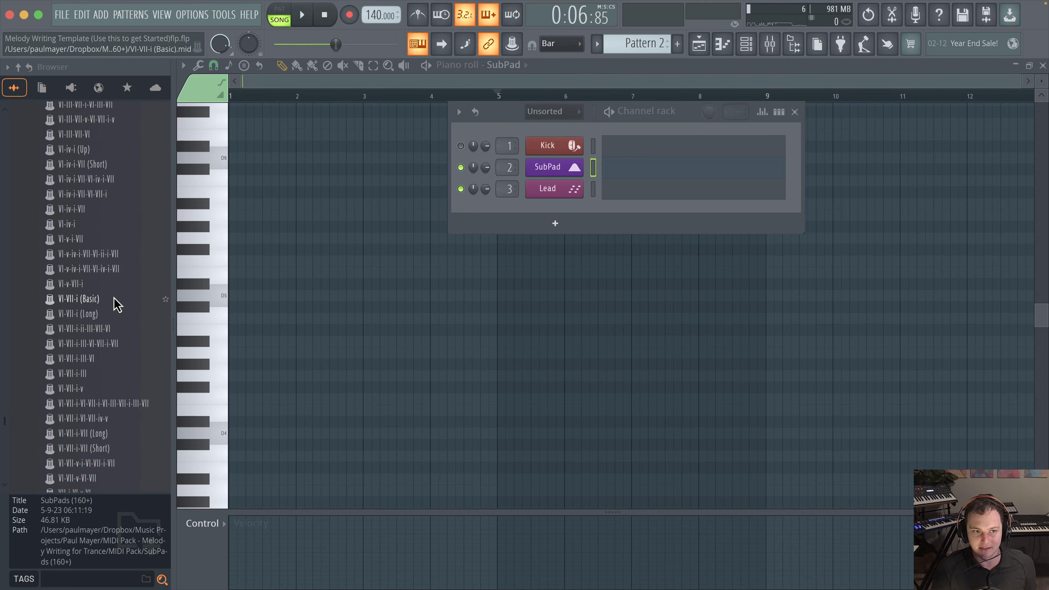
pyautogui.scroll(3, 115, 304)
pyautogui.scroll(3, 117, 259)
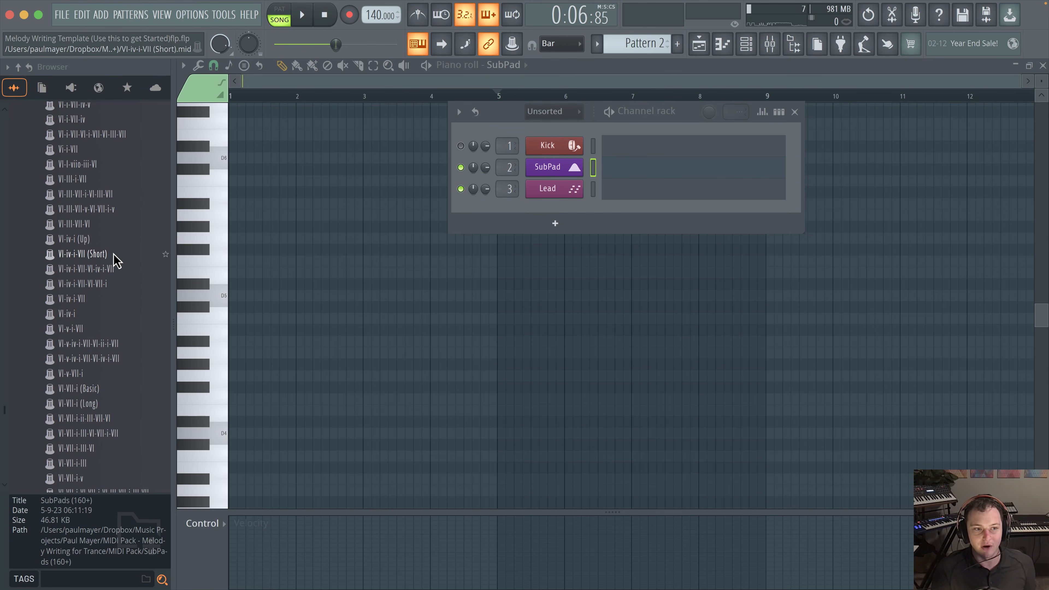
pyautogui.scroll(20, 117, 259)
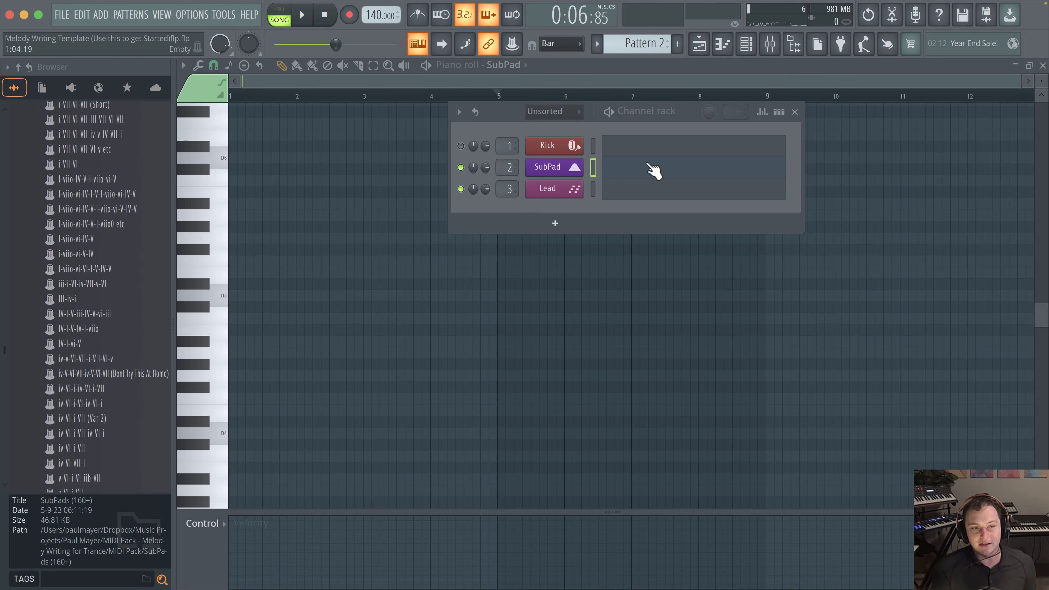
# Step: Load the i-VII-VI-VII (Medium) MIDI progression onto the SubPad channel and show its notes in the piano roll
pyautogui.press('F5')
pyautogui.press('F7')
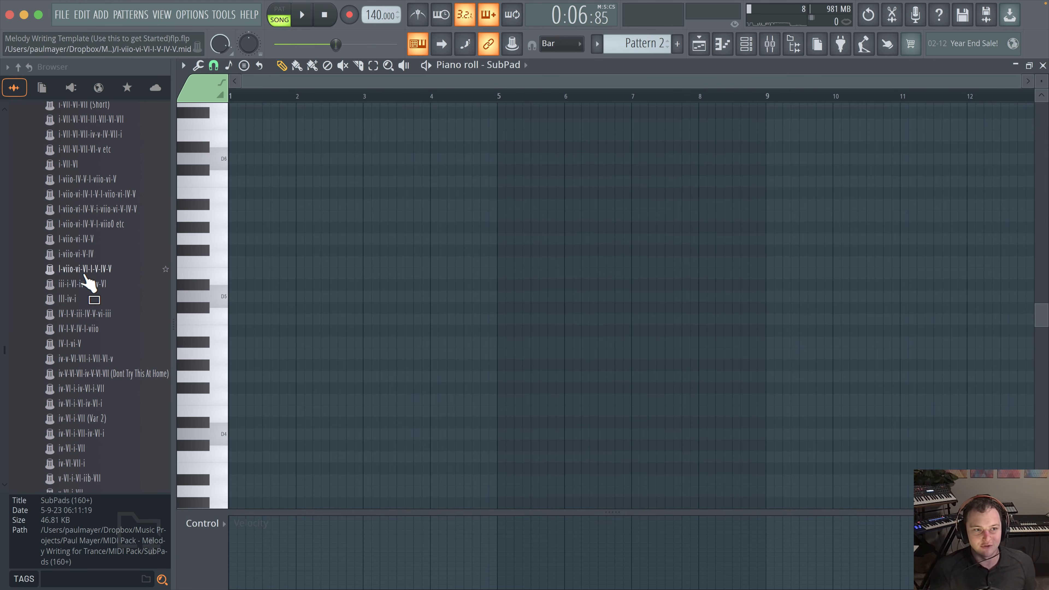
pyautogui.scroll(-5, 90, 276)
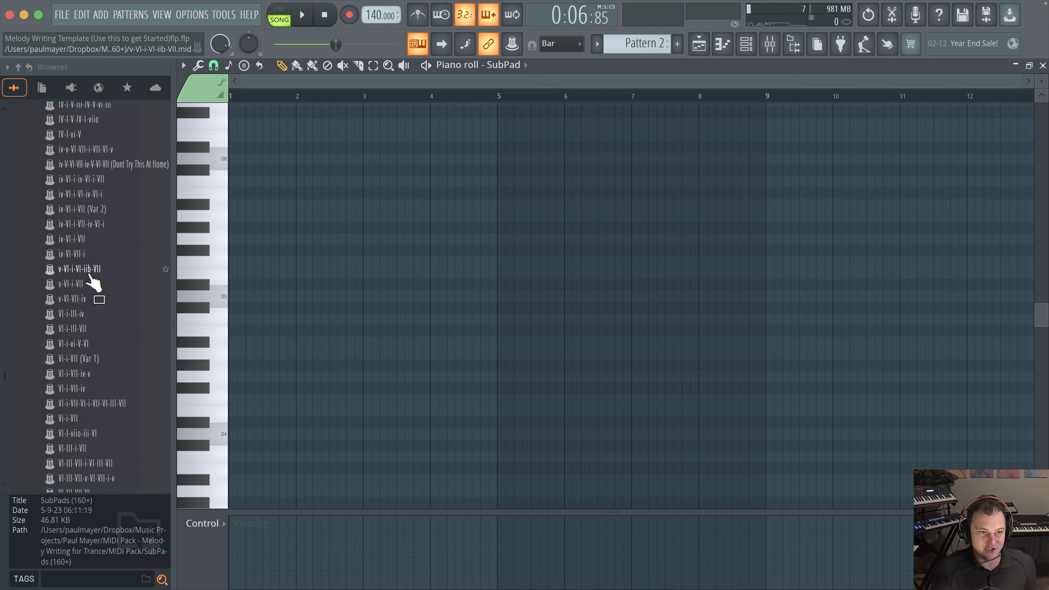
pyautogui.scroll(15, 91, 281)
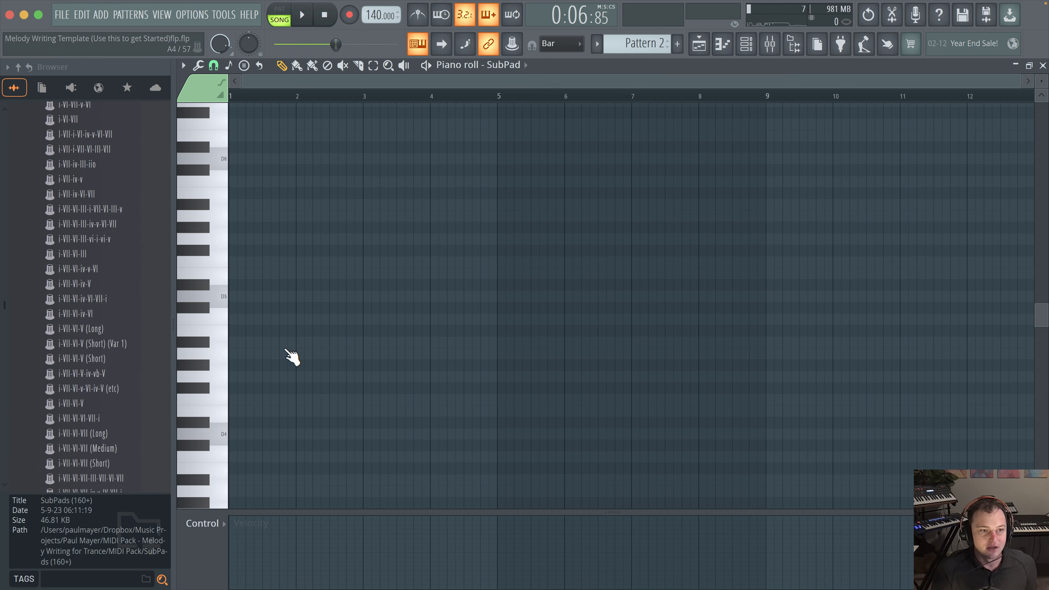
pyautogui.scroll(-2, 480, 299)
pyautogui.scroll(5, 438, 295)
pyautogui.scroll(-3, 405, 292)
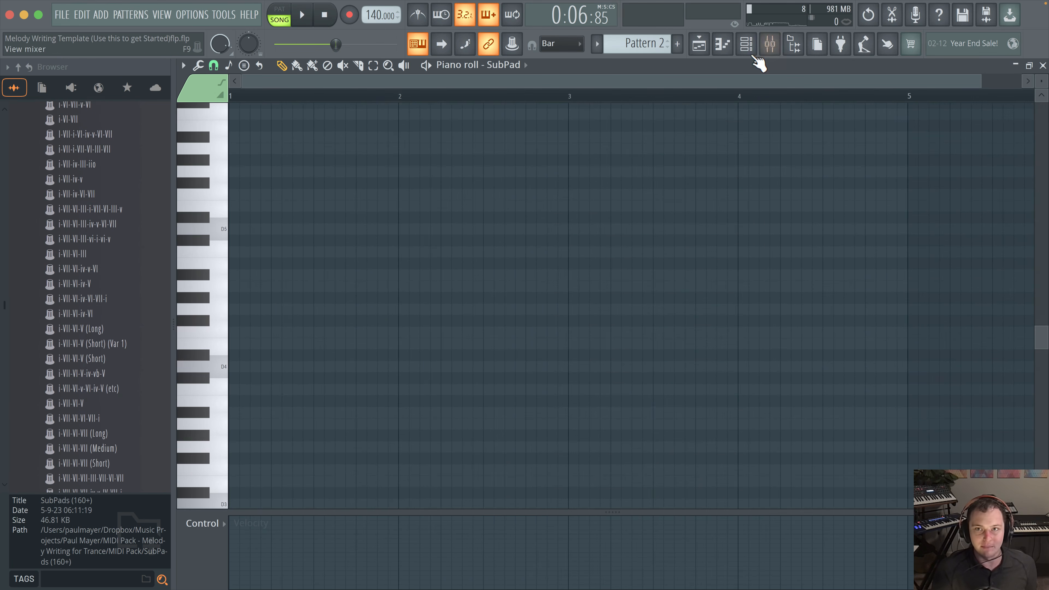
pyautogui.click(746, 43)
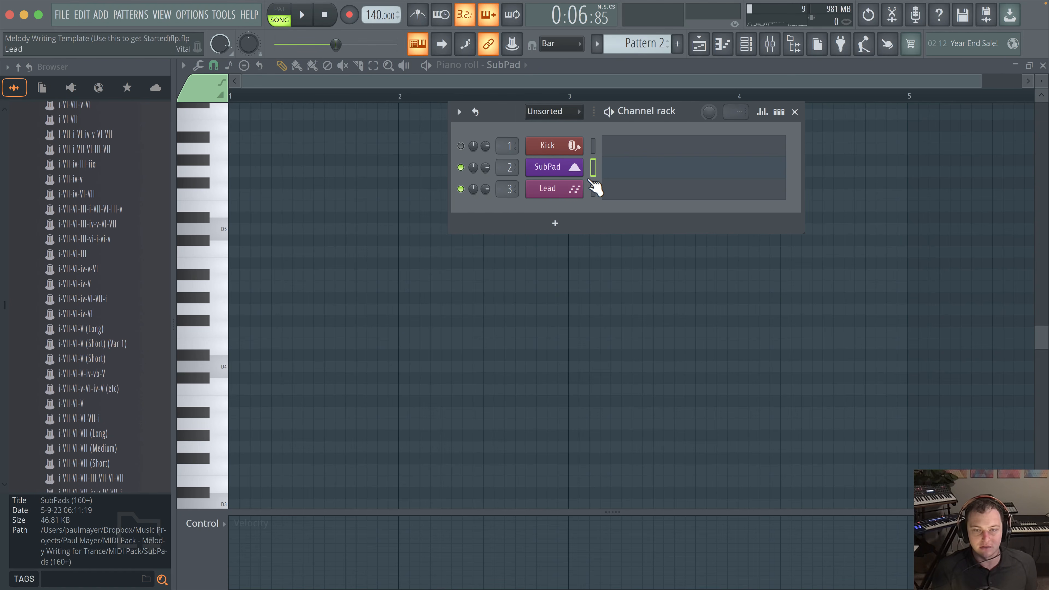
pyautogui.moveTo(124, 450); pyautogui.dragTo(611, 167)
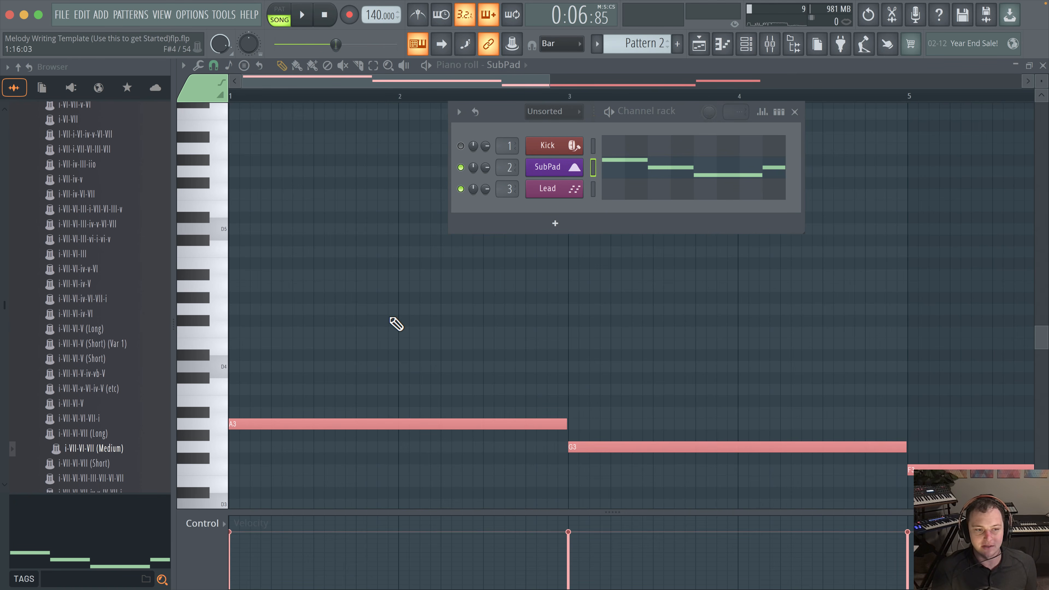
pyautogui.moveTo(447, 297); pyautogui.dragTo(687, 193)
pyautogui.scroll(-5, 553, 291)
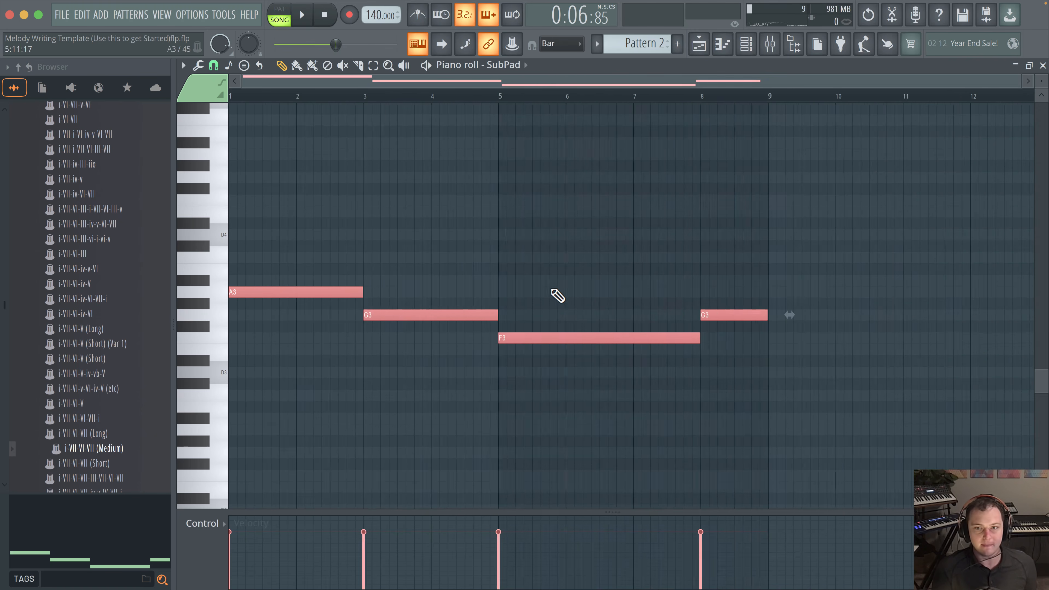
# Step: Play the song from bar 1 to hear the SubPad chord progression
pyautogui.click(782, 48)
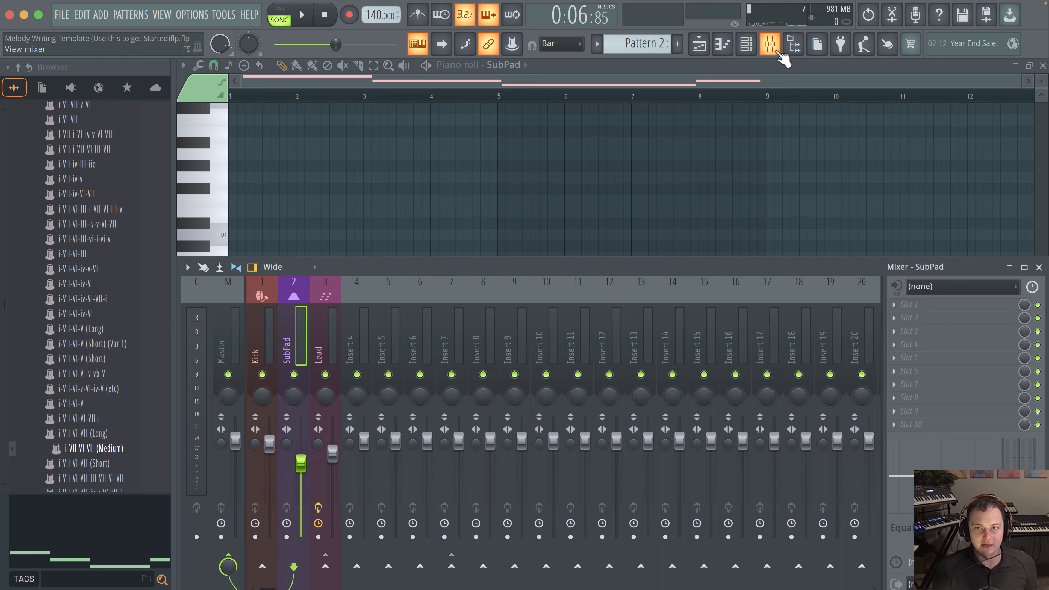
pyautogui.click(783, 48)
pyautogui.click(757, 49)
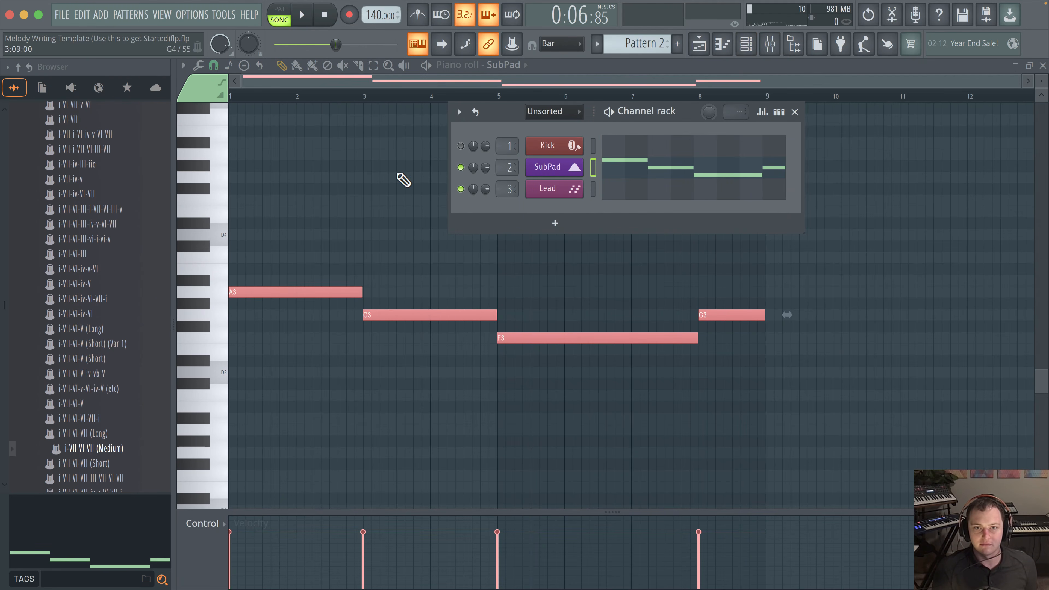
pyautogui.press('space')
pyautogui.press('space')
pyautogui.click(232, 96)
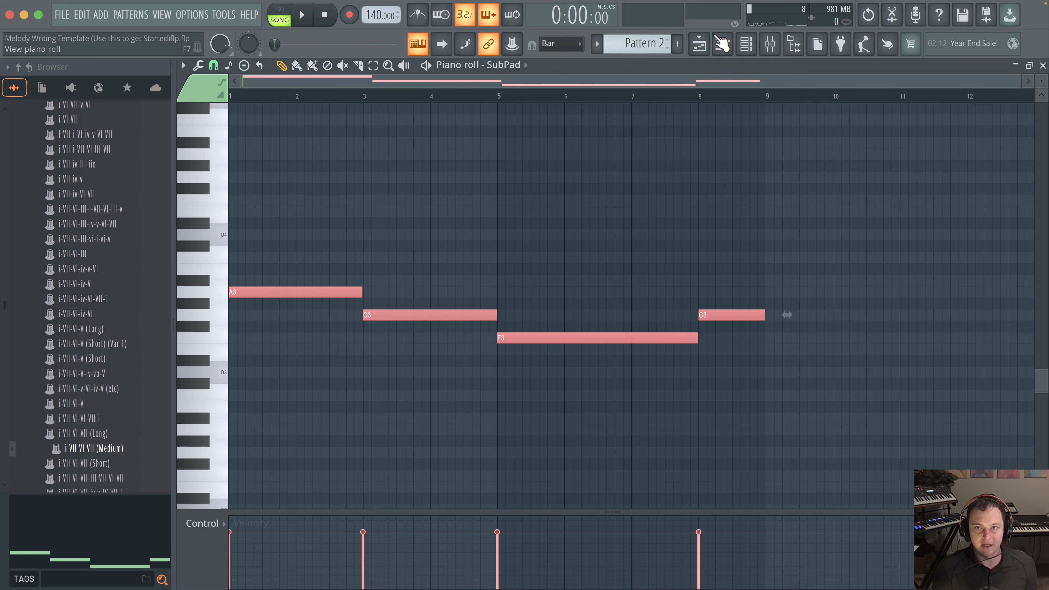
pyautogui.press('space')
pyautogui.click(705, 50)
pyautogui.click(706, 50)
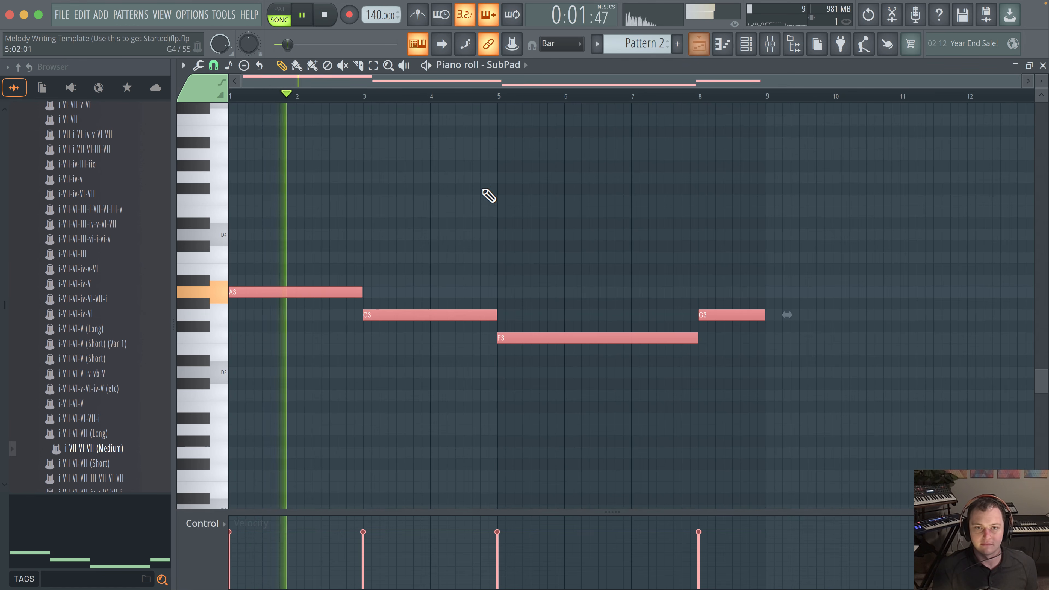
# Step: Collapse the SubPads (160+) folder in the browser while the progression plays
pyautogui.scroll(3, 489, 195)
pyautogui.scroll(15, 110, 284)
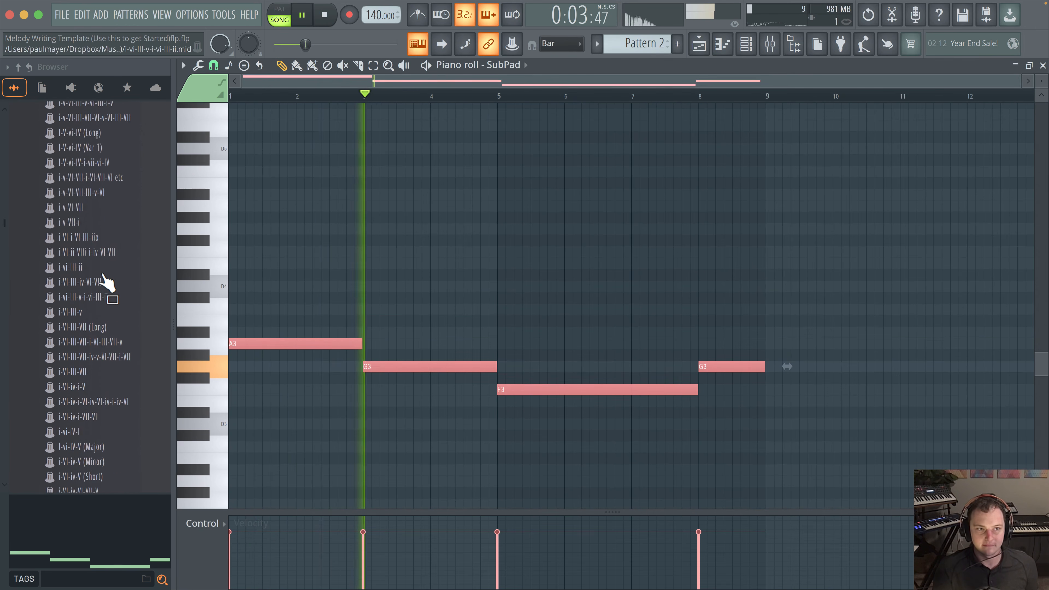
pyautogui.scroll(20, 105, 279)
pyautogui.scroll(-4, 107, 281)
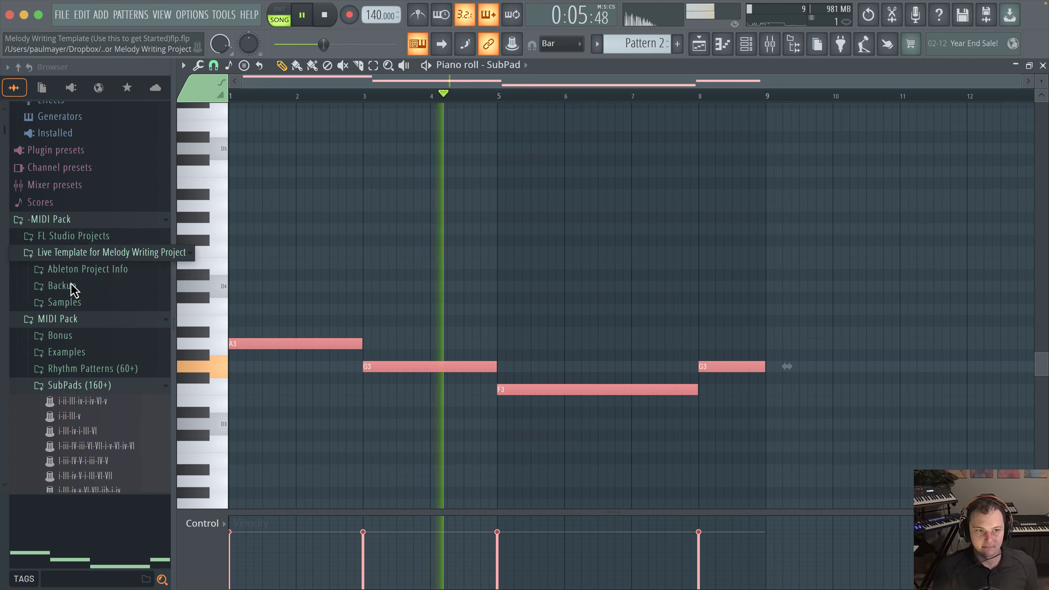
pyautogui.click(101, 386)
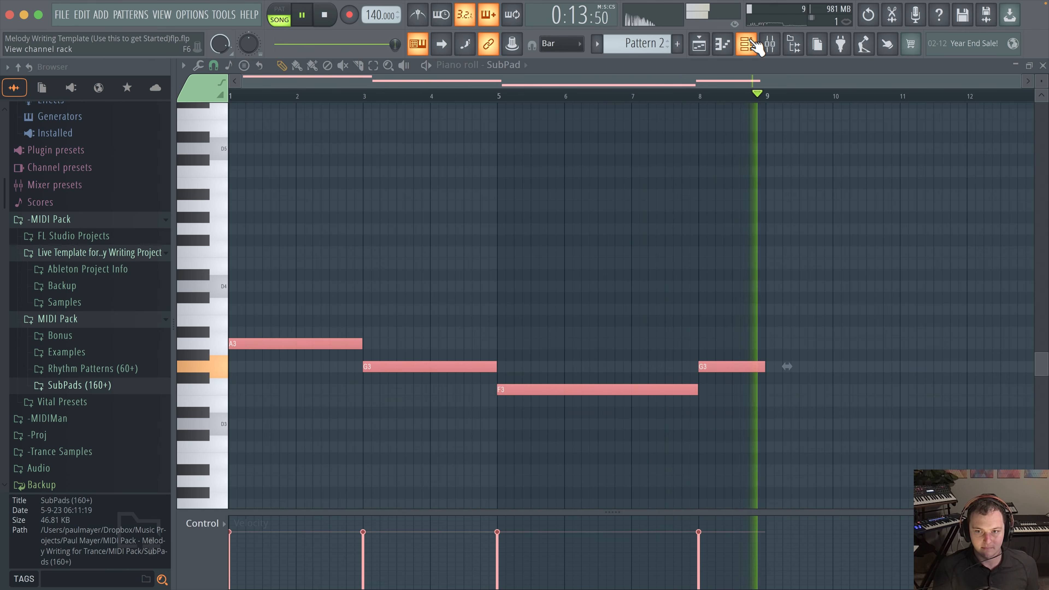
# Step: Stop playback and show the Lead channel in the piano roll
pyautogui.press('space')
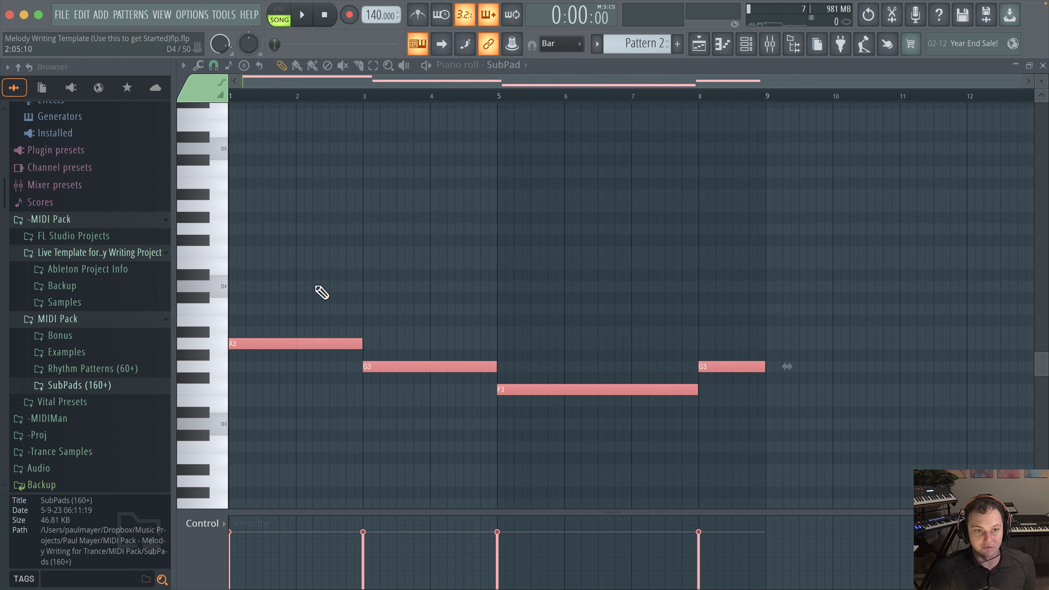
pyautogui.scroll(1, 356, 307)
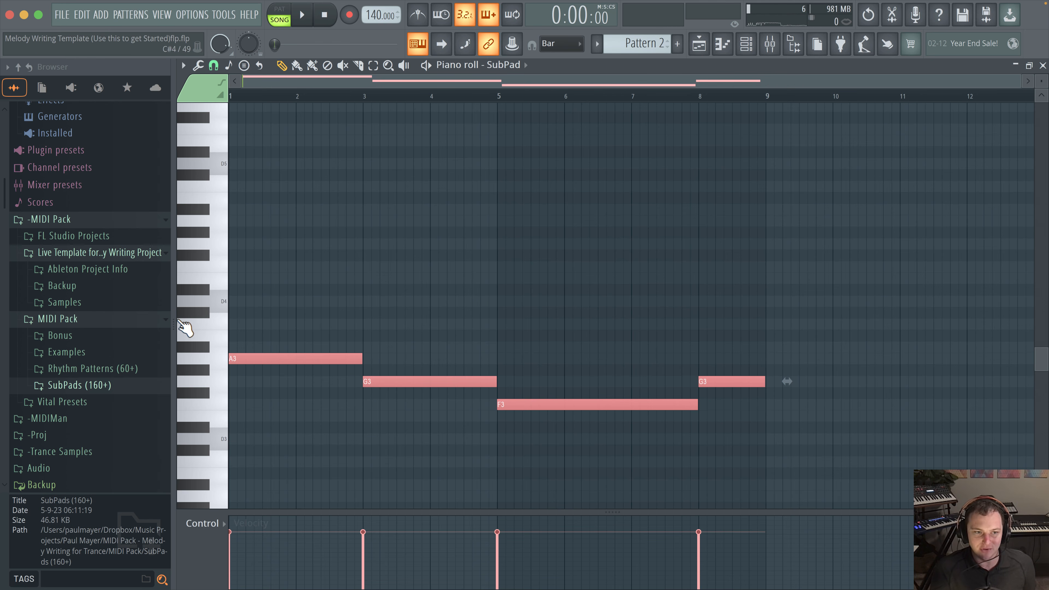
pyautogui.click(746, 43)
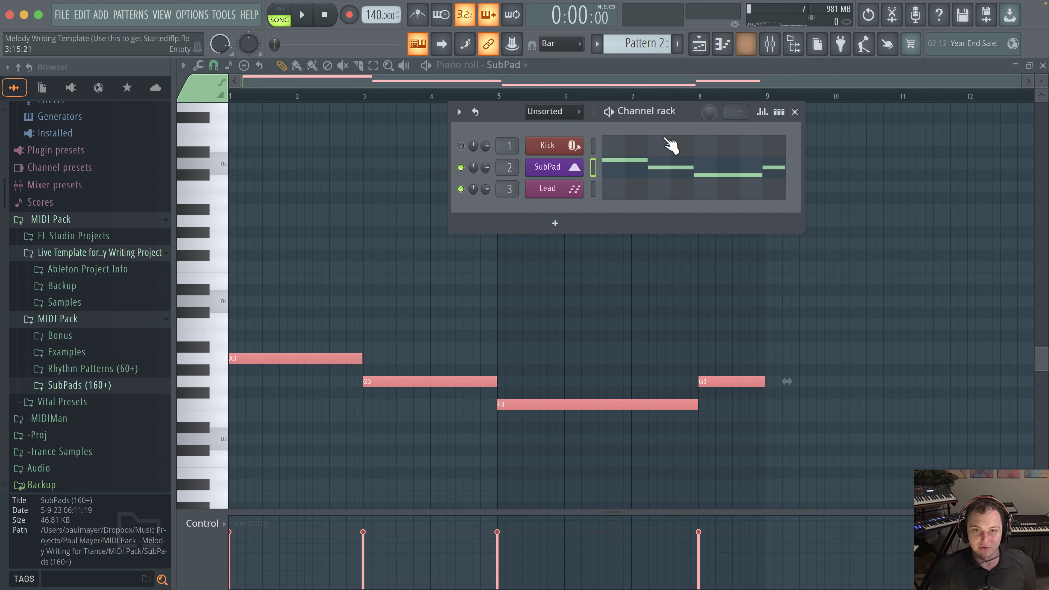
pyautogui.rightClick(564, 192)
pyautogui.click(603, 186)
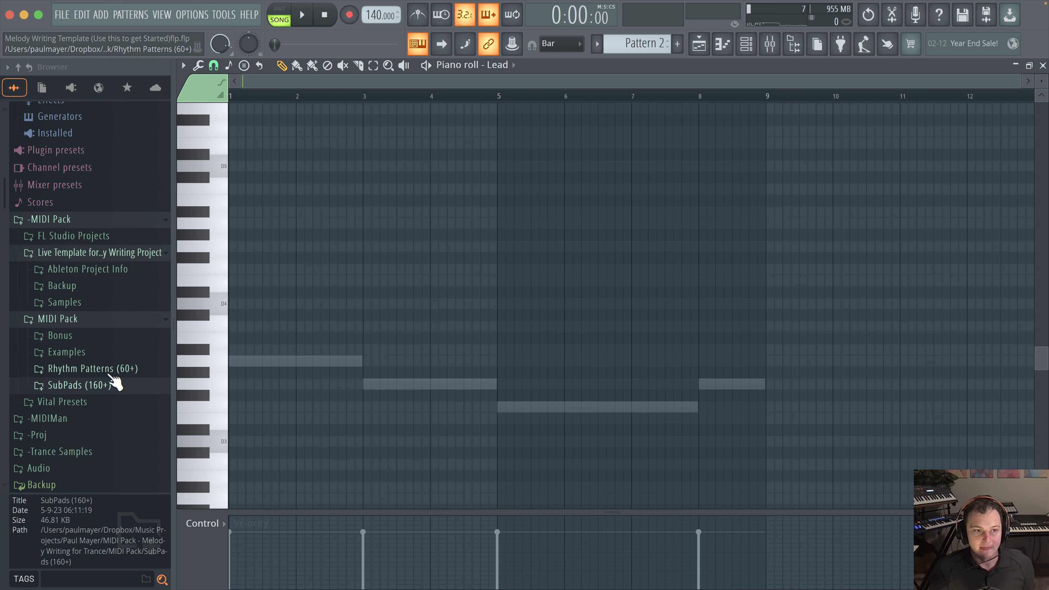
# Step: Expand the Rhythm Patterns (60+) folder in the browser
pyautogui.click(141, 368)
pyautogui.scroll(1, 413, 421)
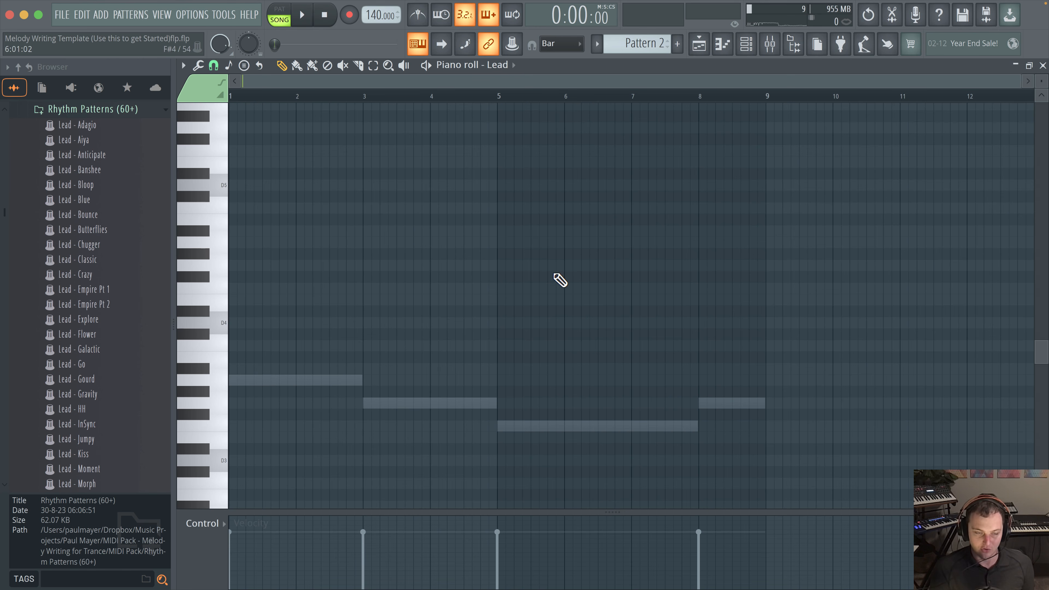
# Step: Compare the SubPad notes with their ghosts in the Lead piano roll by viewing SubPad and returning to Lead
pyautogui.click(747, 43)
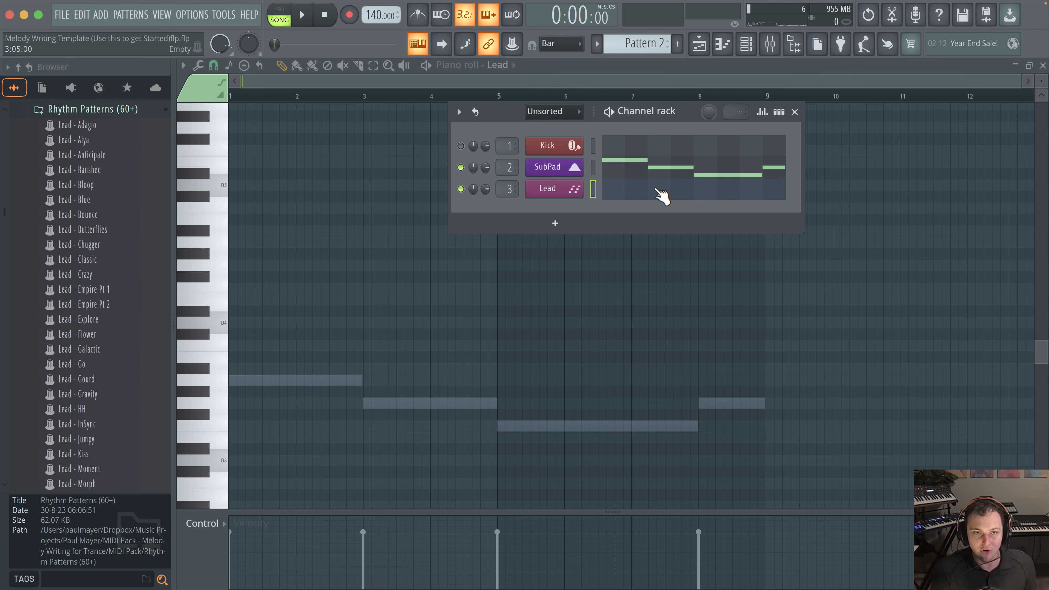
pyautogui.press('F6')
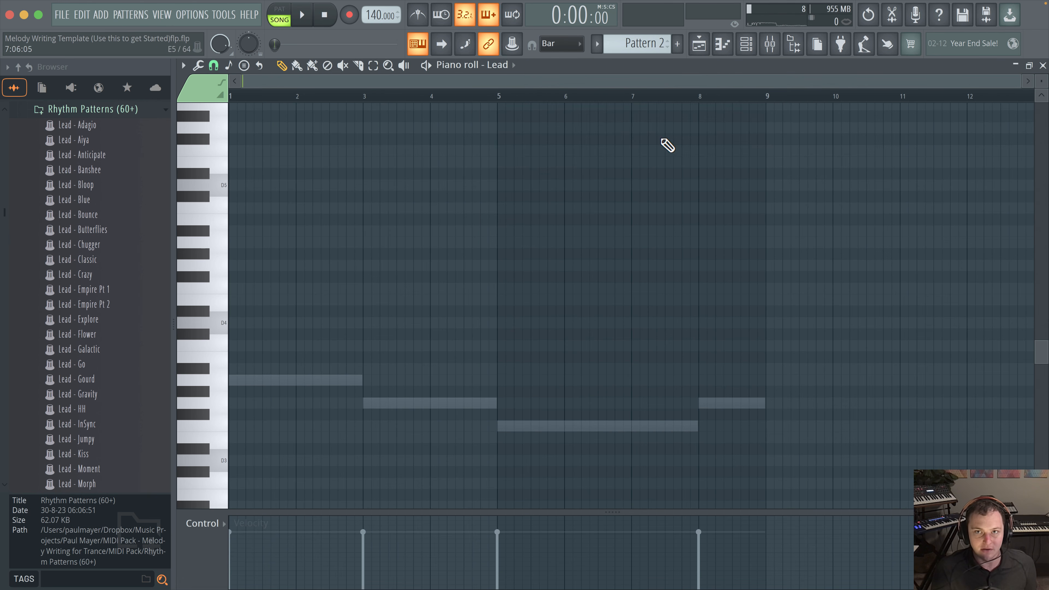
pyautogui.click(747, 50)
pyautogui.rightClick(305, 379)
pyautogui.rightClick(305, 379)
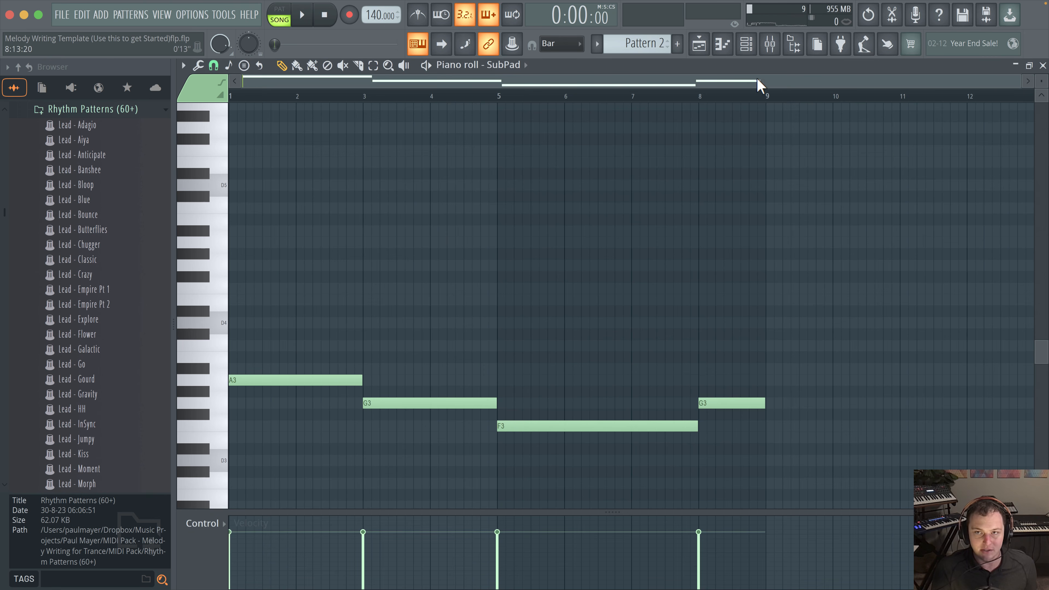
pyautogui.click(746, 44)
pyautogui.click(675, 188)
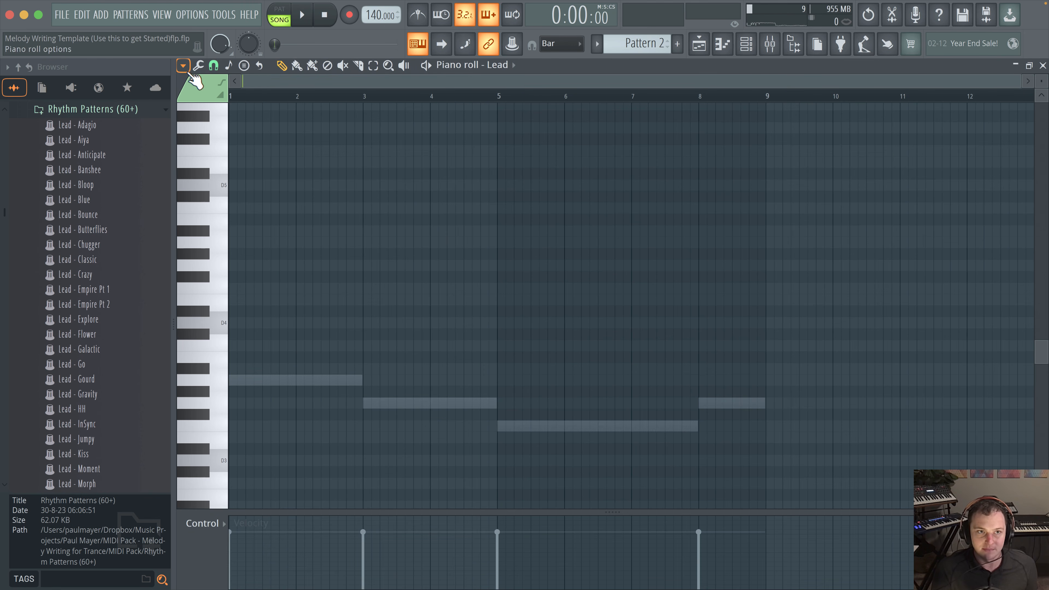
# Step: Switch the piano roll's ghost channels off and back on
pyautogui.click(183, 66)
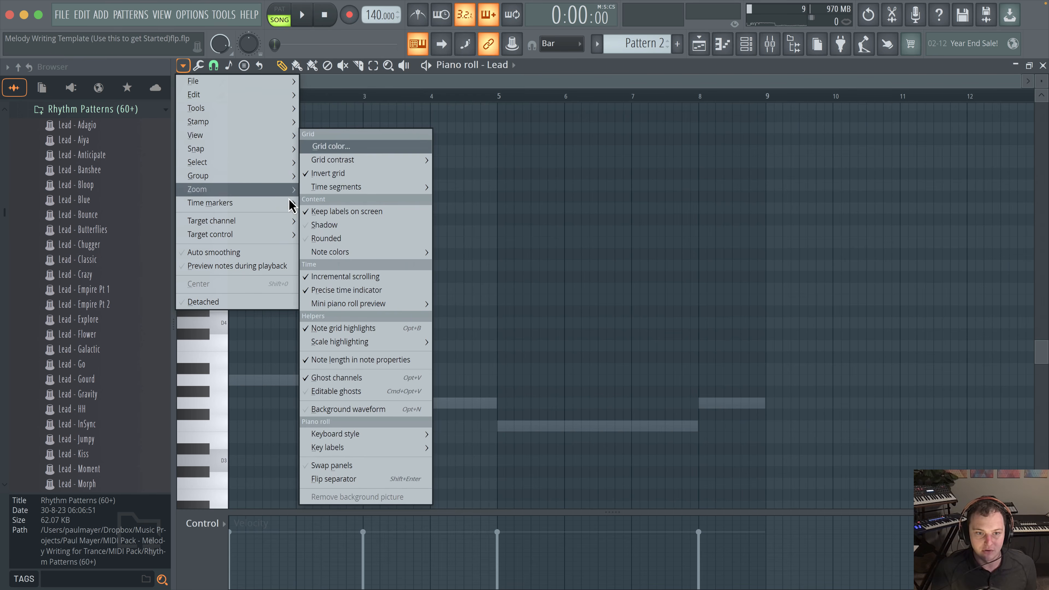
pyautogui.click(319, 383)
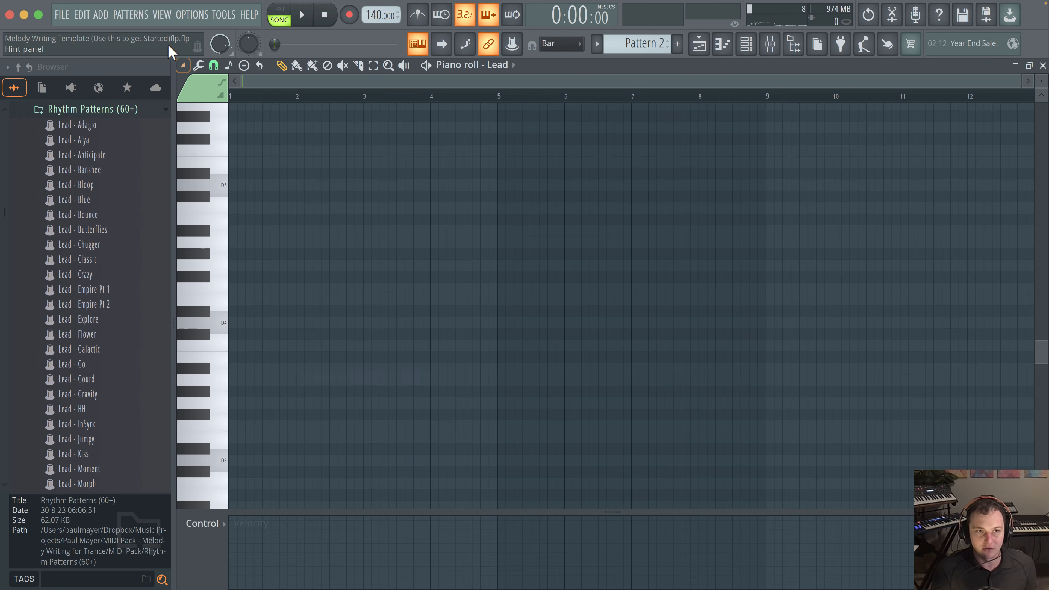
pyautogui.click(184, 67)
pyautogui.moveTo(230, 136)
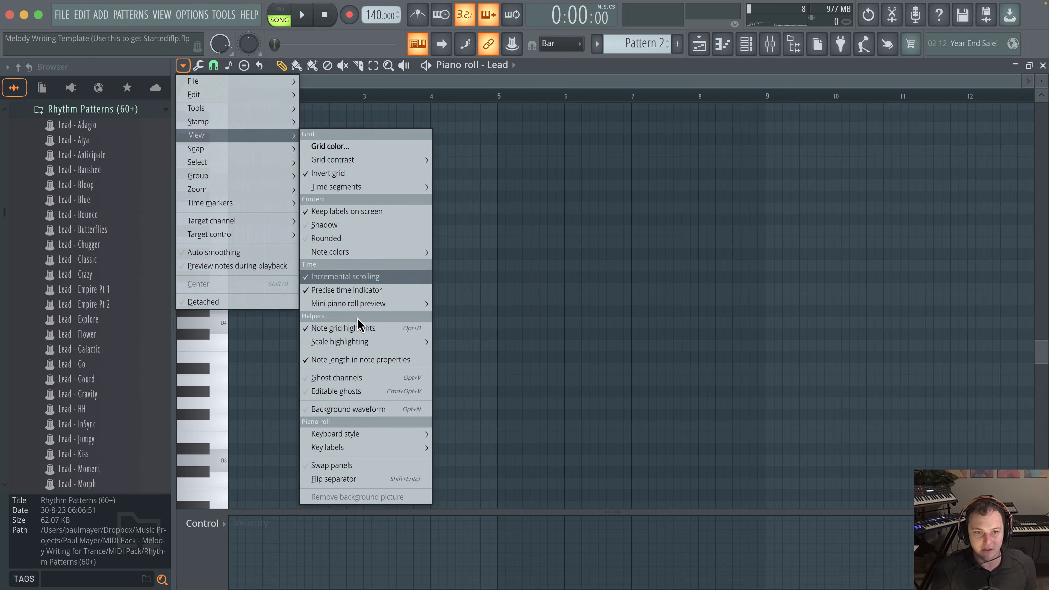
pyautogui.click(355, 392)
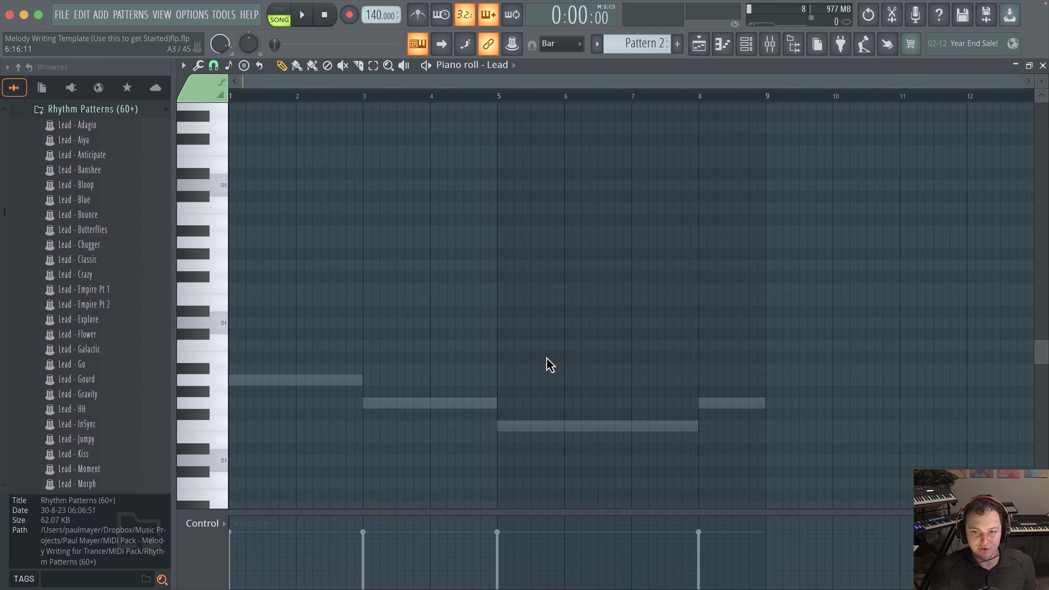
pyautogui.scroll(-1, 581, 253)
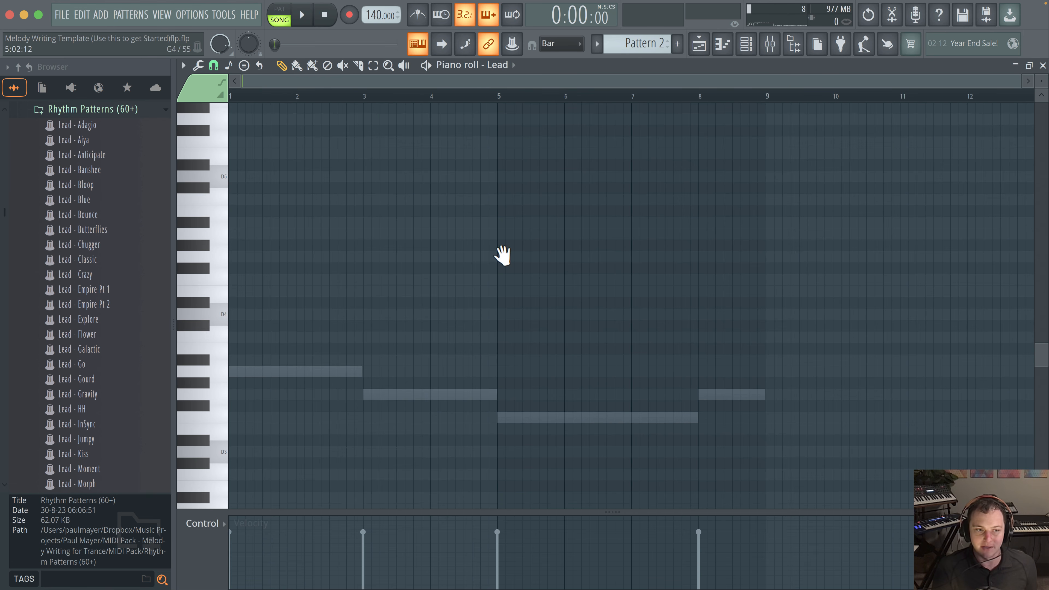
# Step: Load the Lead - Switchup rhythm pattern onto the Lead channel's piano roll
pyautogui.scroll(-4, 126, 382)
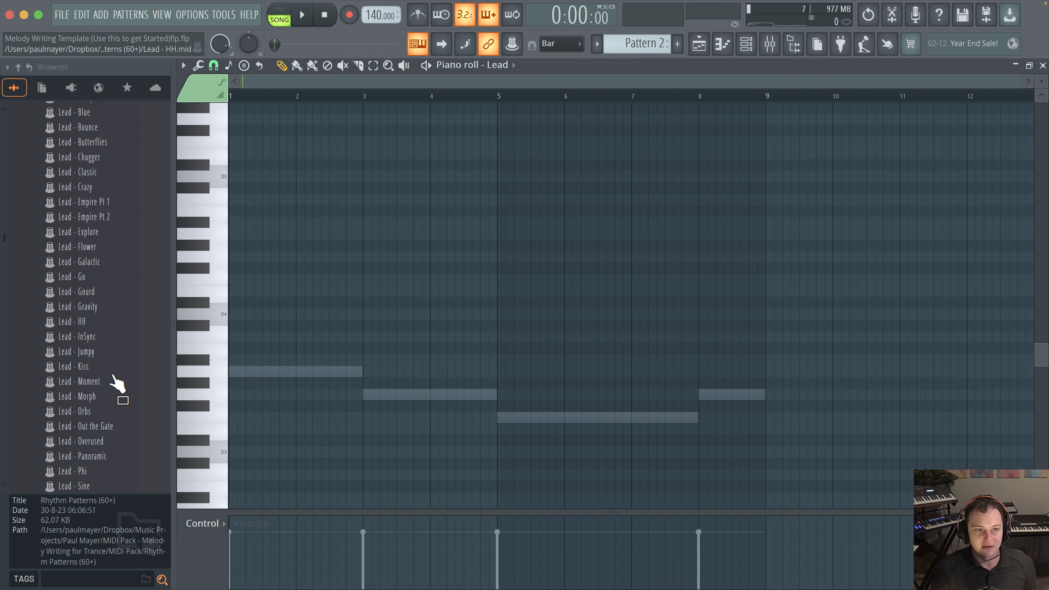
pyautogui.scroll(-4, 117, 382)
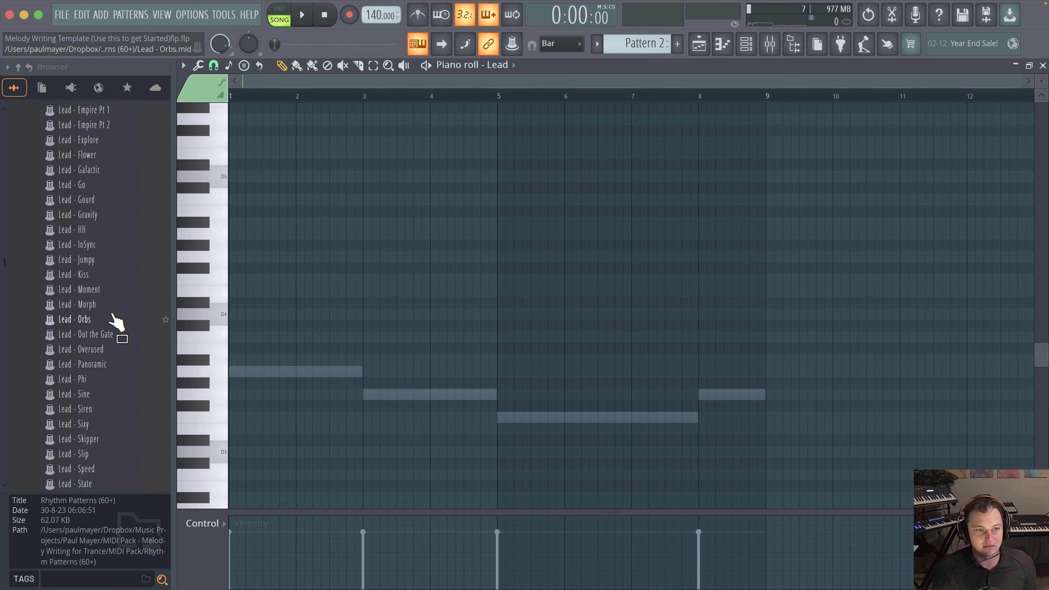
pyautogui.scroll(-7, 95, 376)
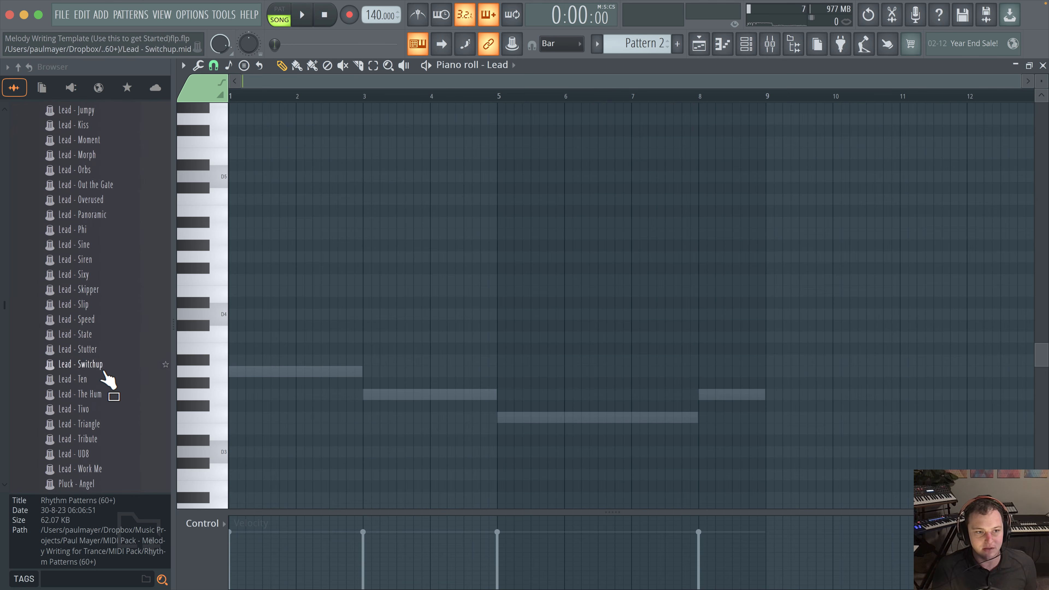
pyautogui.moveTo(108, 380); pyautogui.dragTo(314, 338)
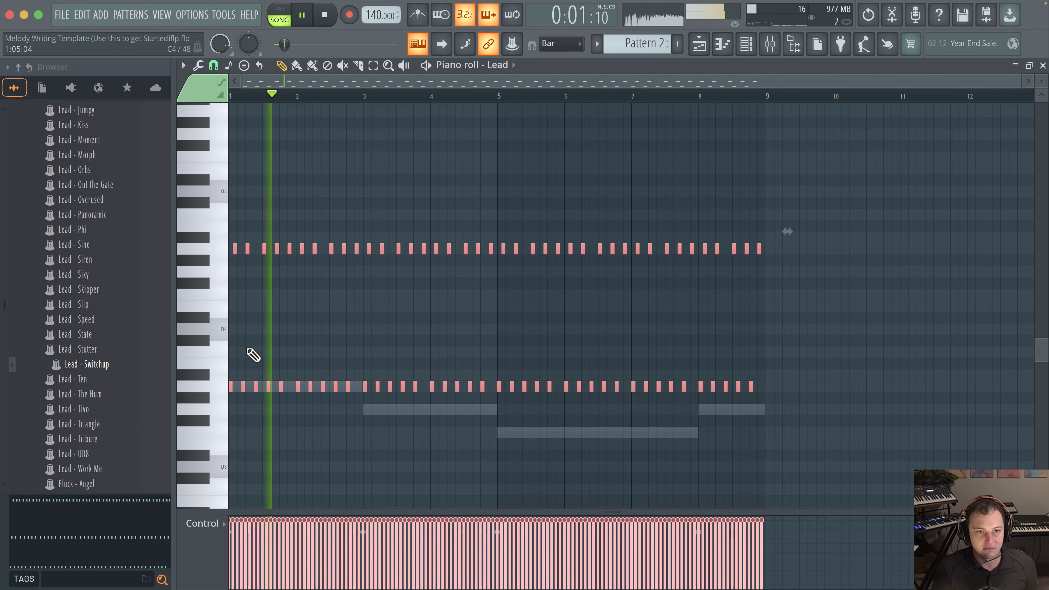
# Step: Listen to the Switchup lead pattern over the SubPad chords while viewing all three note rows, and stop playback
pyautogui.scroll(2, 251, 357)
pyautogui.moveTo(250, 355); pyautogui.dragTo(406, 362)
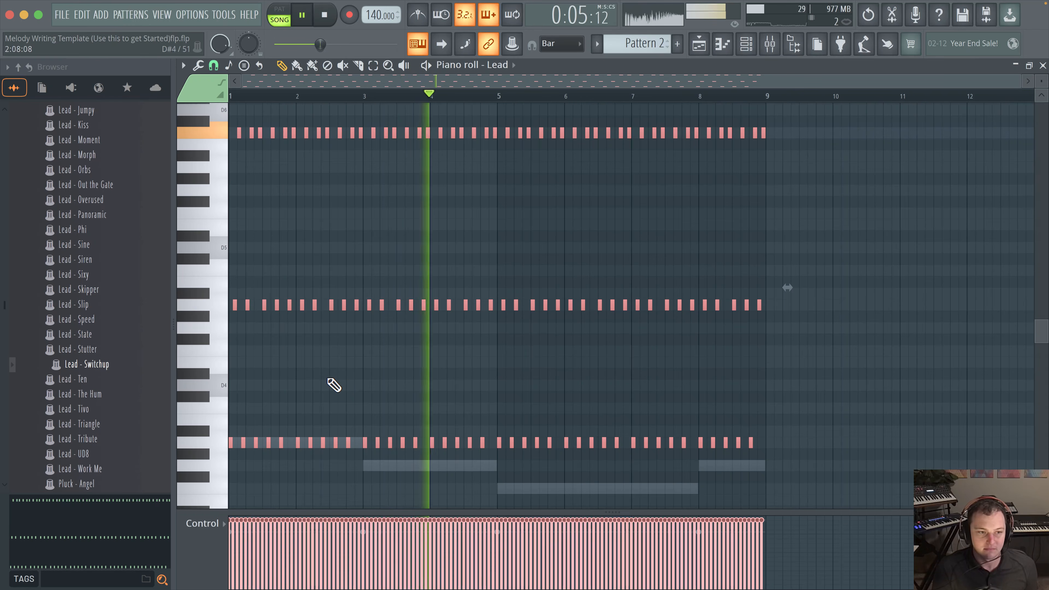
pyautogui.scroll(1, 327, 379)
pyautogui.scroll(1, 580, 381)
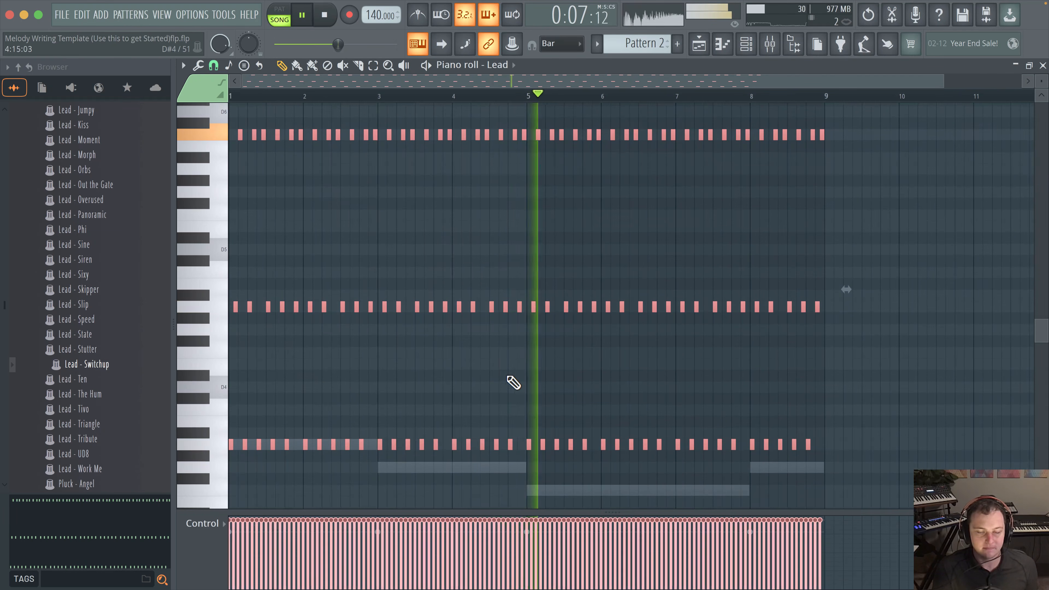
pyautogui.press('space')
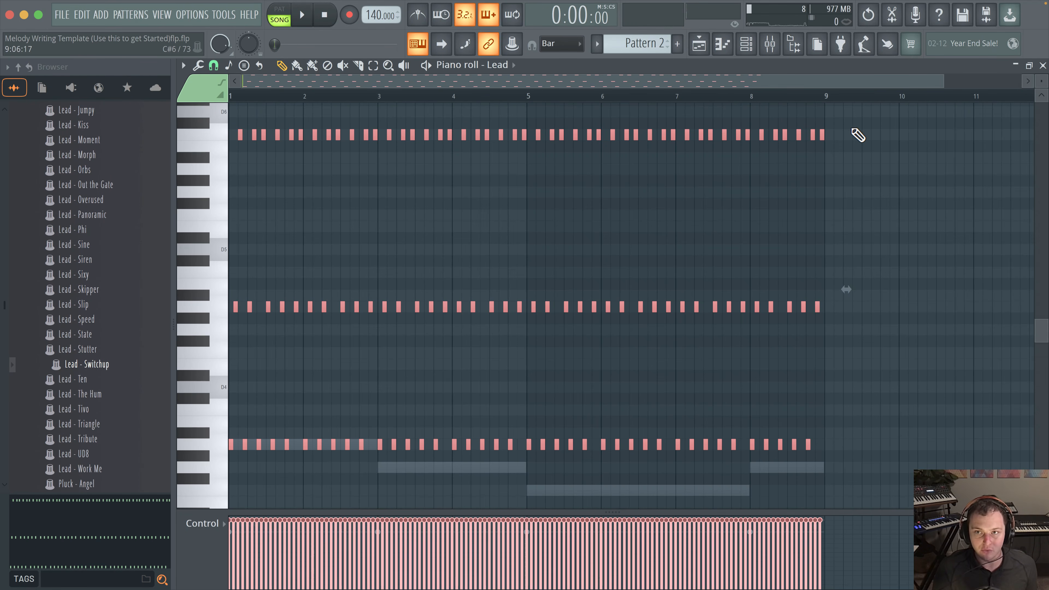
# Step: Lower all lead notes from bar 3 onward by two semitones so the bottom row matches the SubPad's G3
pyautogui.moveTo(853, 118); pyautogui.dragTo(882, 107)
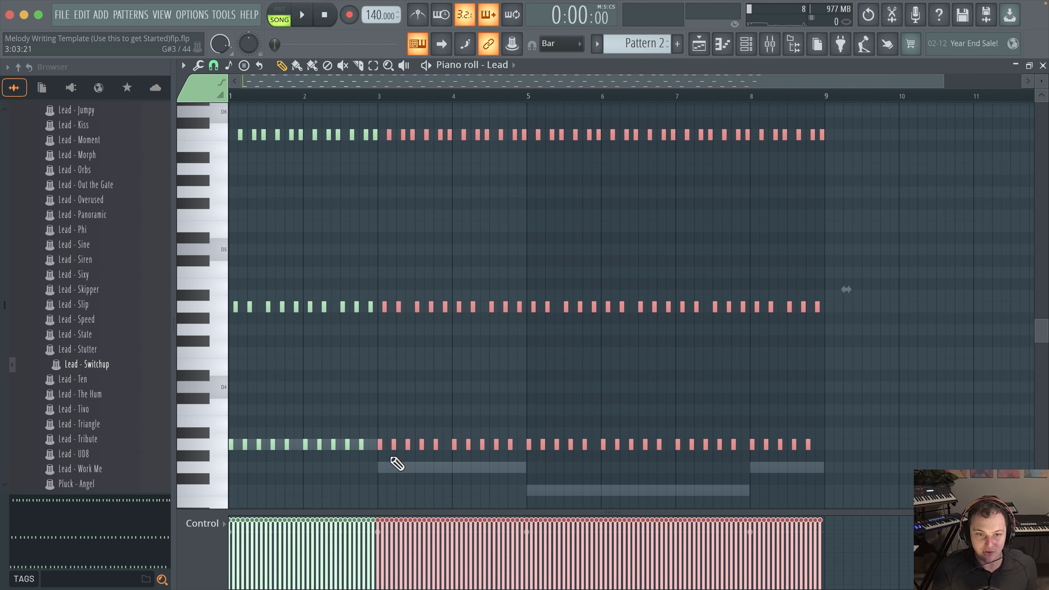
pyautogui.scroll(3, 326, 376)
pyautogui.scroll(-2, 326, 377)
pyautogui.moveTo(523, 357); pyautogui.dragTo(519, 325)
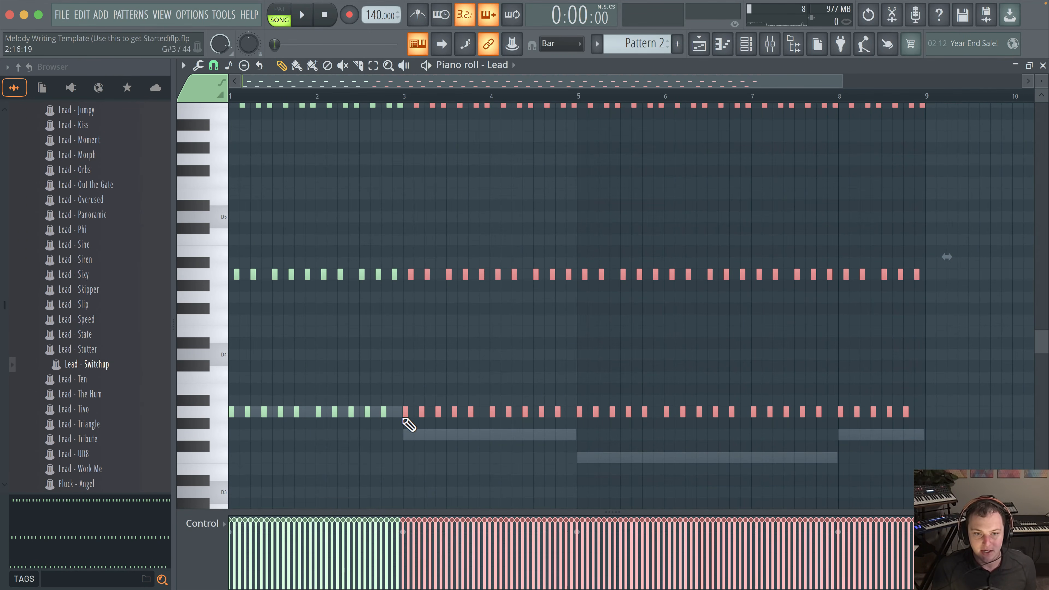
pyautogui.moveTo(405, 414); pyautogui.dragTo(399, 441)
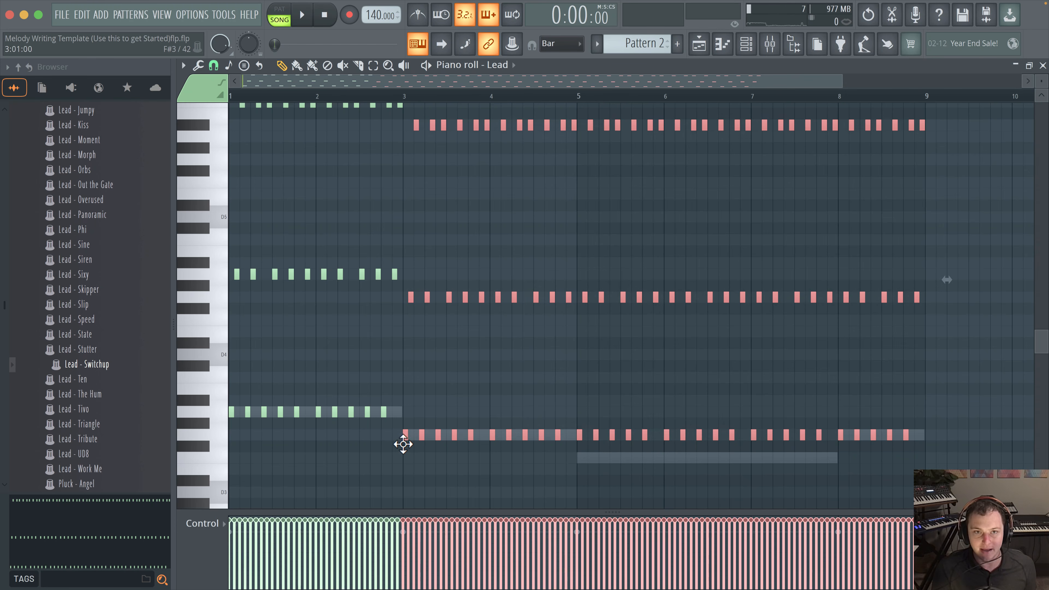
# Step: Lower all lead notes in bars 5 to 7 by two more semitones so the bottom row matches the SubPad's F3
pyautogui.scroll(2, 537, 427)
pyautogui.moveTo(536, 427)
pyautogui.mouseDown()
pyautogui.moveTo(494, 292)
pyautogui.moveTo(441, 356)
pyautogui.mouseUp()
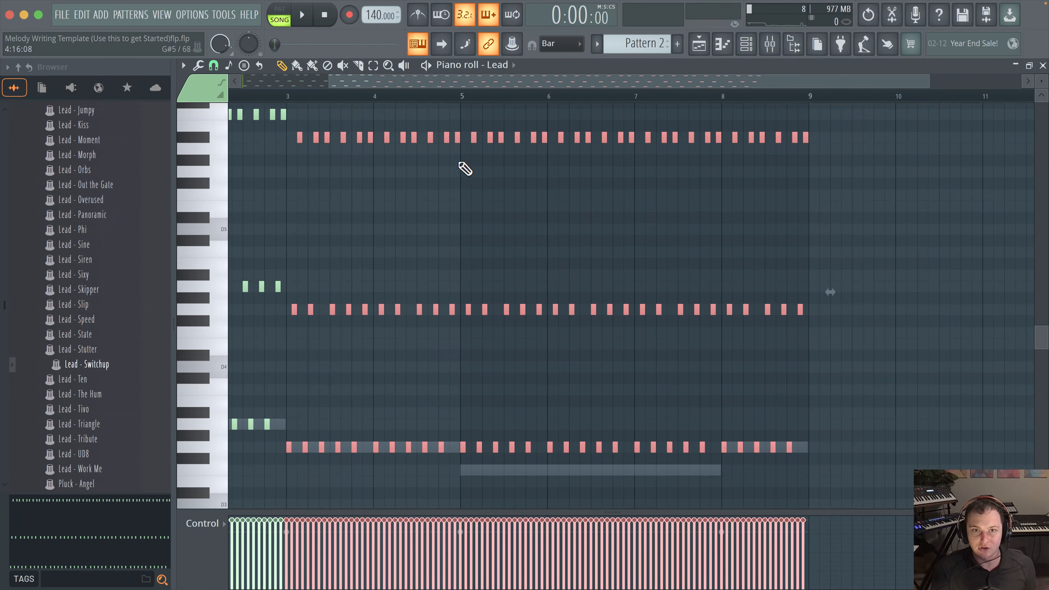
pyautogui.moveTo(465, 121); pyautogui.dragTo(717, 460)
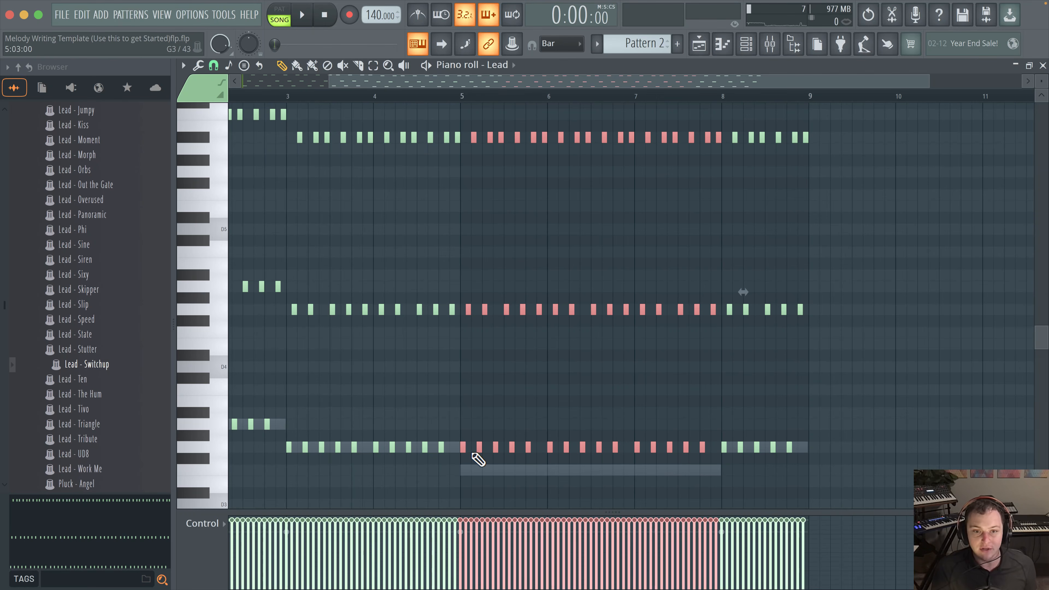
pyautogui.moveTo(463, 459); pyautogui.dragTo(463, 475)
pyautogui.moveTo(537, 341); pyautogui.dragTo(652, 359)
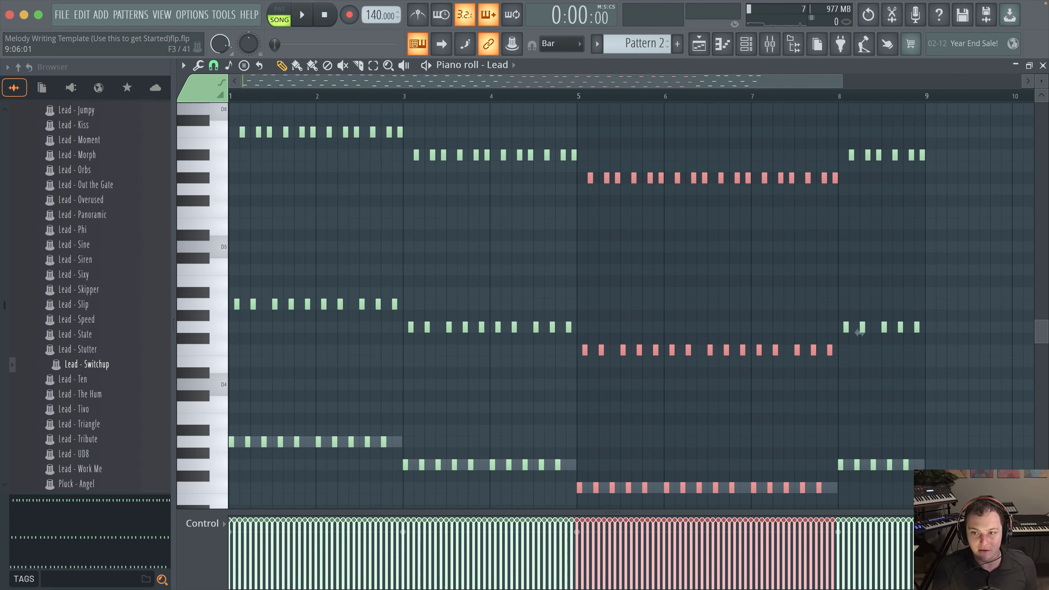
# Step: Highlight the lead's bottom and top note rows in turn, and play the song from bar 1 to hear the melody
pyautogui.moveTo(952, 494); pyautogui.dragTo(317, 440)
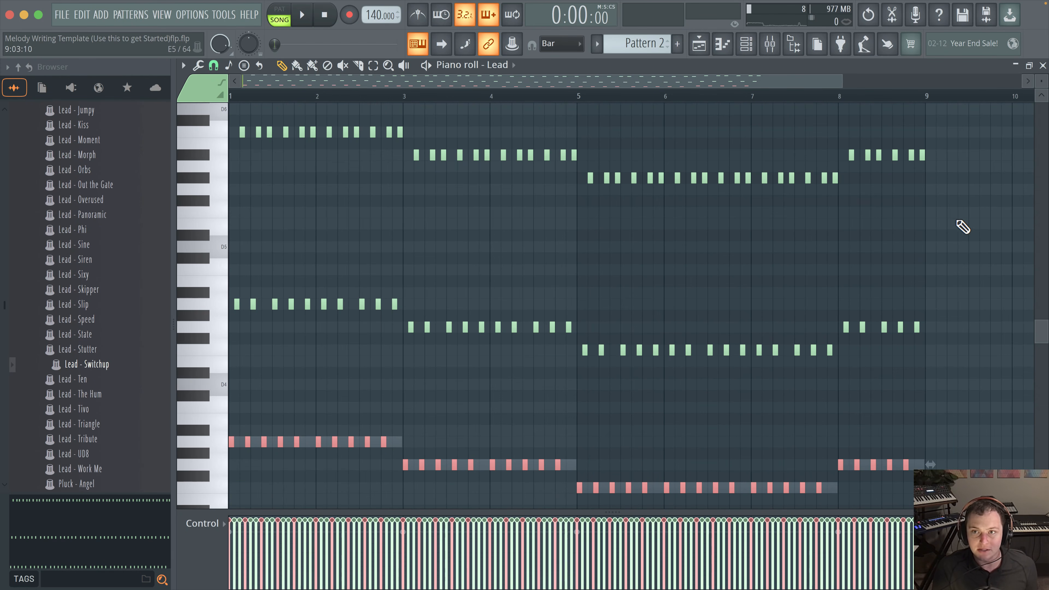
pyautogui.moveTo(962, 226); pyautogui.dragTo(227, 99)
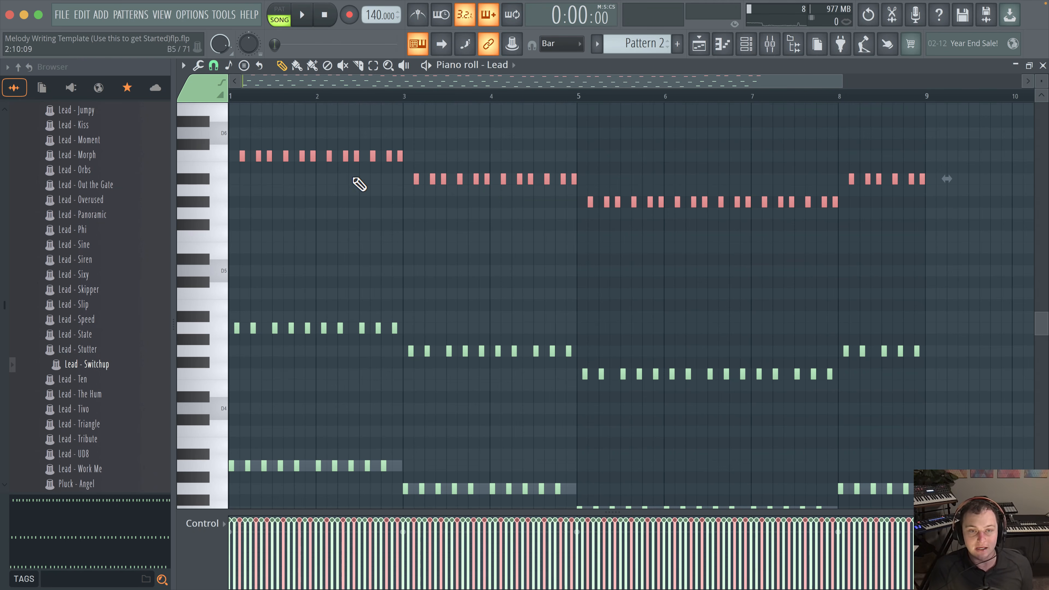
pyautogui.moveTo(375, 218); pyautogui.dragTo(577, 170)
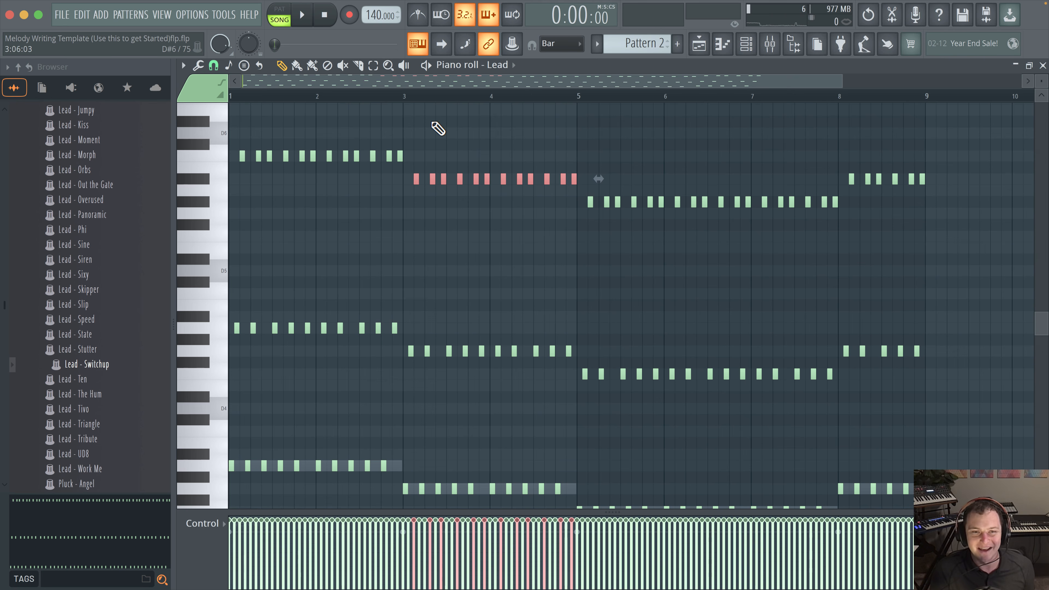
pyautogui.press('space')
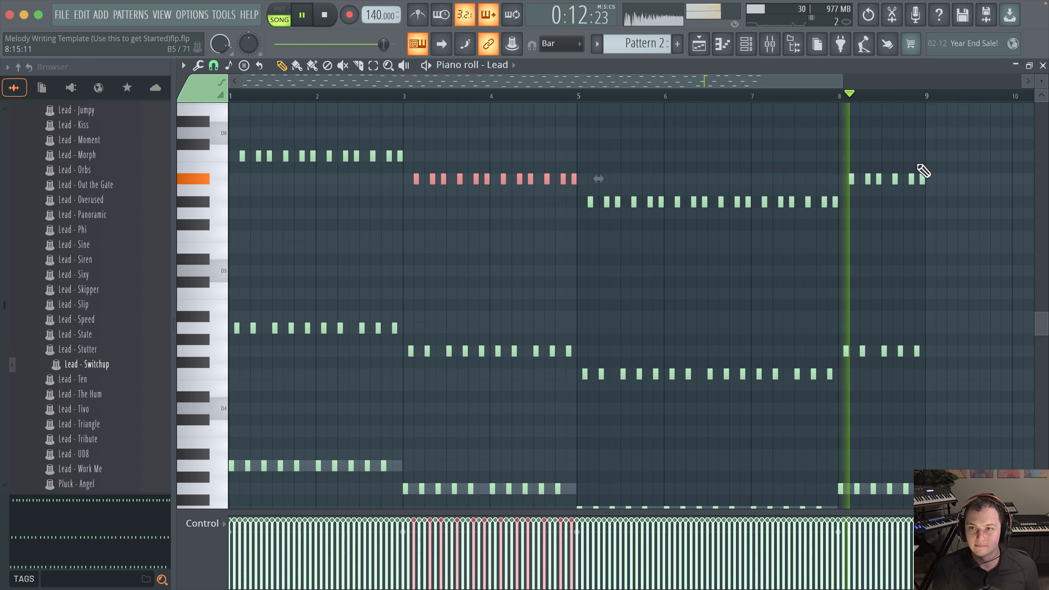
pyautogui.press('space')
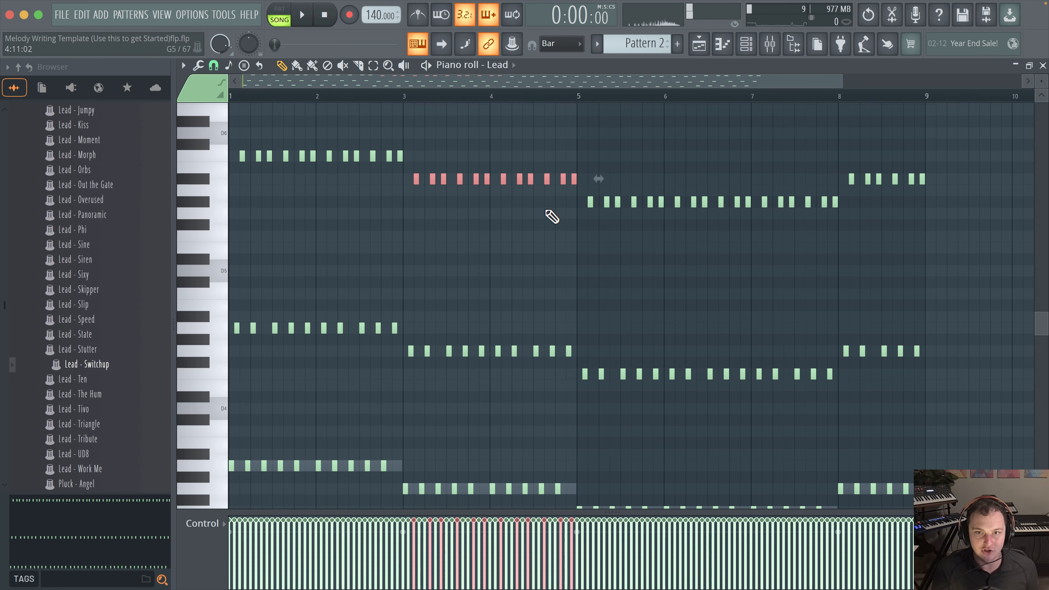
# Step: Raise the top-row lead notes by one semitone, bars 5 to 7 to A5 and bars 3, 4 and 8 to B5
pyautogui.moveTo(546, 197); pyautogui.dragTo(878, 208)
pyautogui.press('Up')
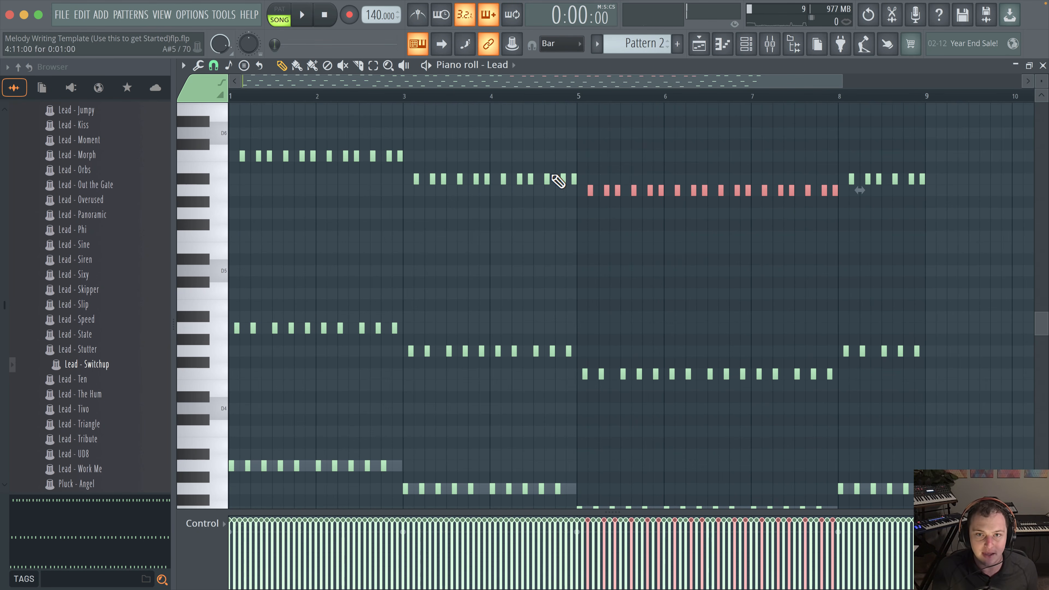
pyautogui.moveTo(995, 173); pyautogui.dragTo(220, 195)
pyautogui.keyDown('ctrl'); pyautogui.click(209, 182); pyautogui.keyUp('ctrl')
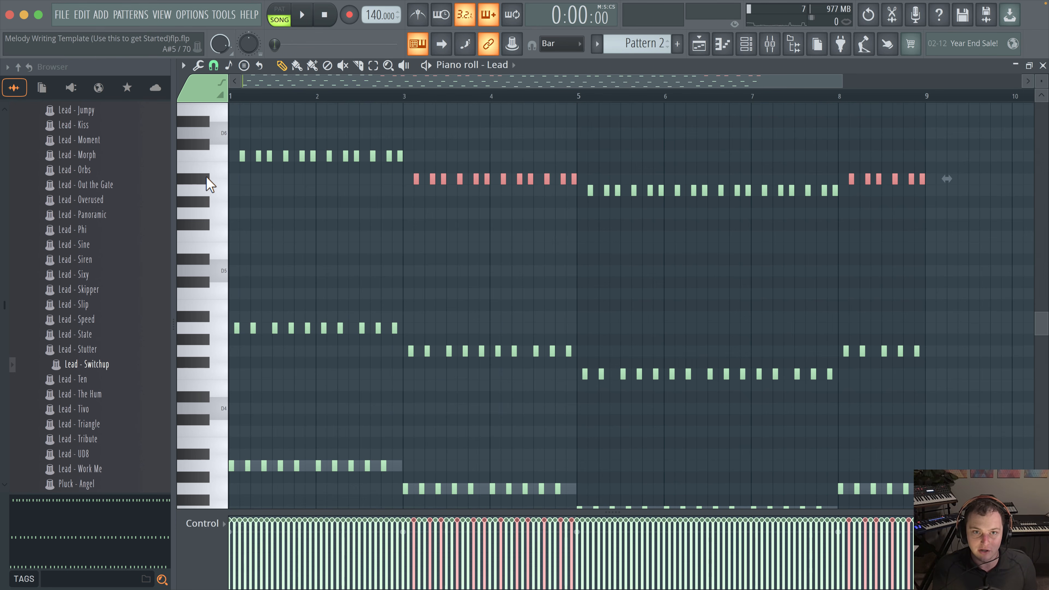
pyautogui.hotkey('shift', 'Up')
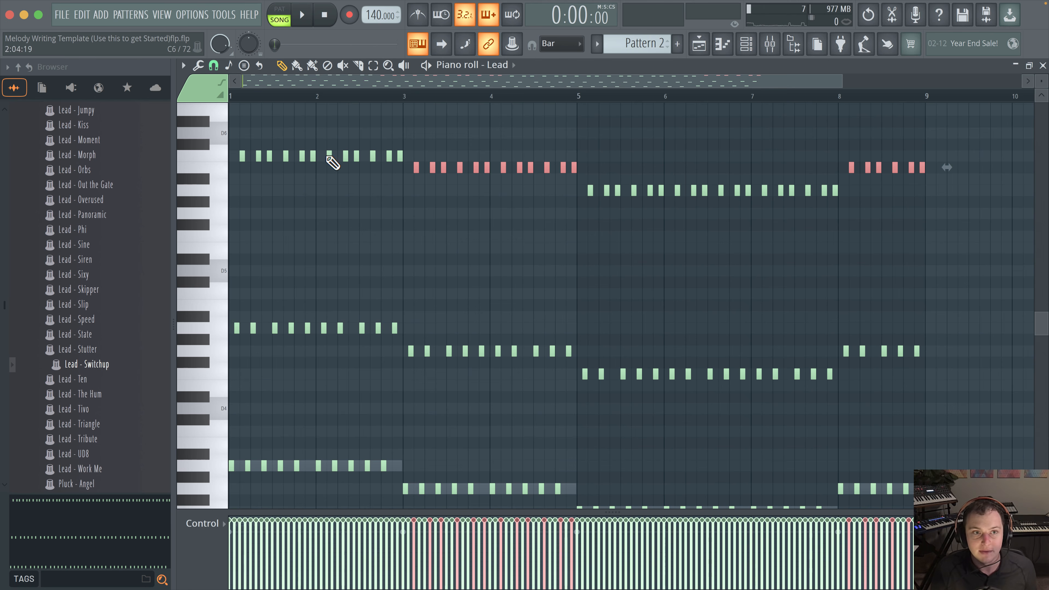
# Step: Highlight the top-row lead notes in bars 1 and 2, and play the song through to hear the melody
pyautogui.keyDown('ctrl'); pyautogui.click(221, 156); pyautogui.keyUp('ctrl')
pyautogui.scroll(2, 222, 161)
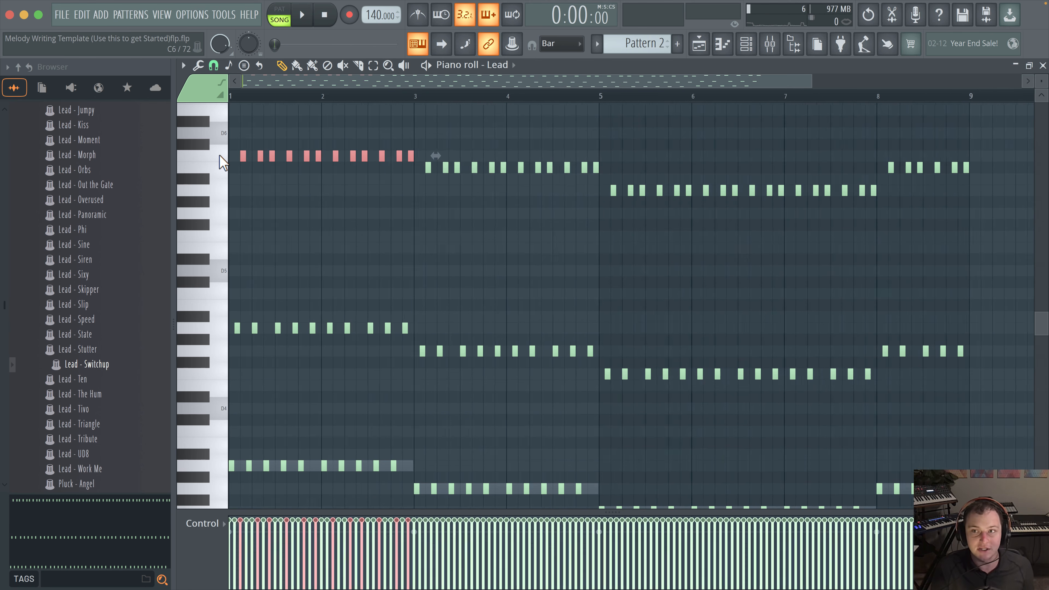
pyautogui.moveTo(247, 206); pyautogui.dragTo(531, 187)
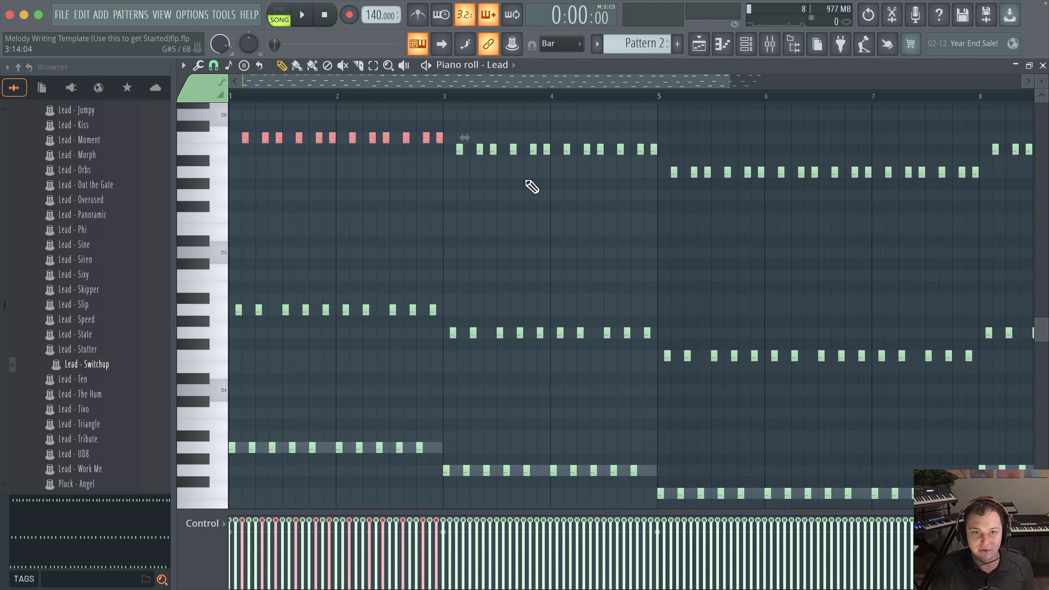
pyautogui.keyDown('ctrl'); pyautogui.click(232, 98); pyautogui.keyUp('ctrl')
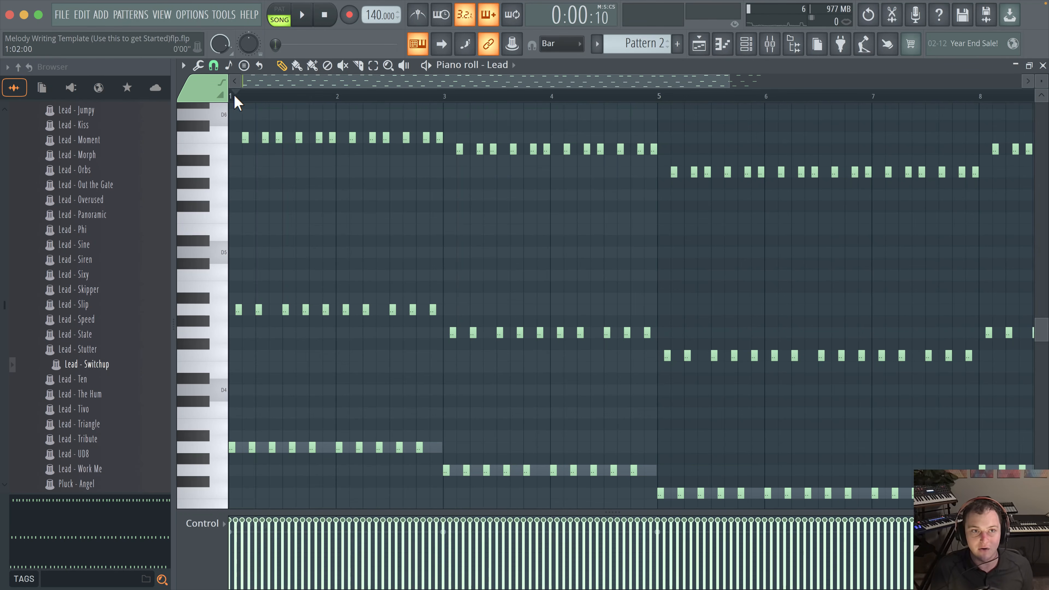
pyautogui.moveTo(298, 229); pyautogui.dragTo(425, 298)
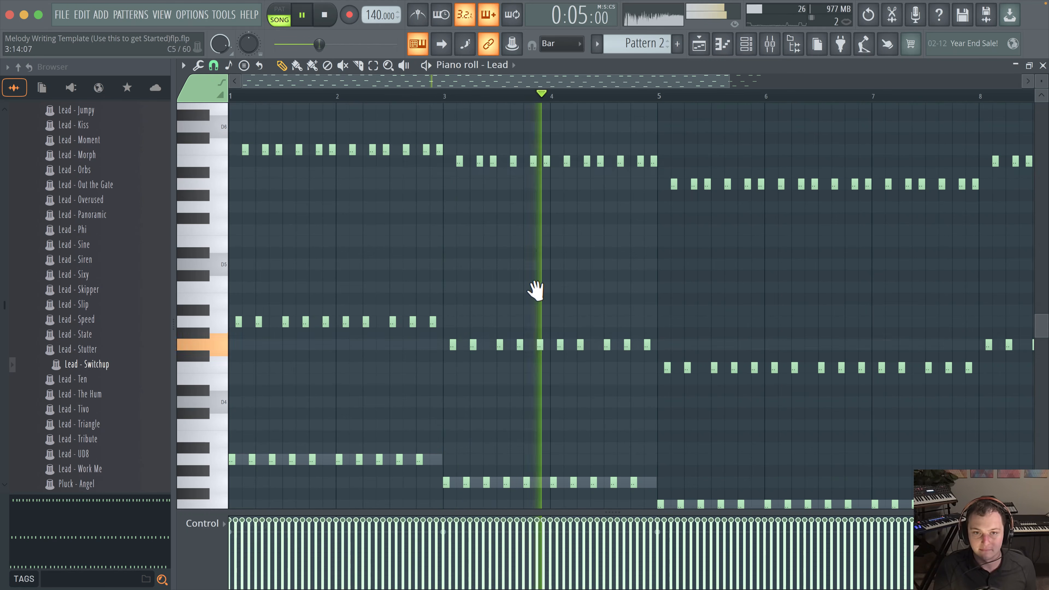
pyautogui.scroll(-2, 589, 319)
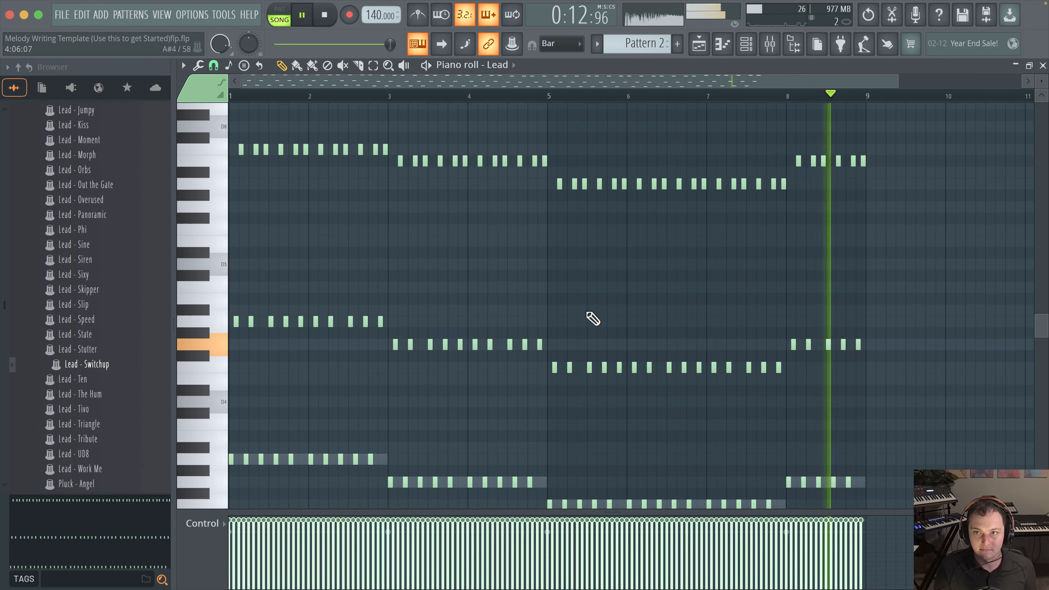
pyautogui.scroll(3, 326, 268)
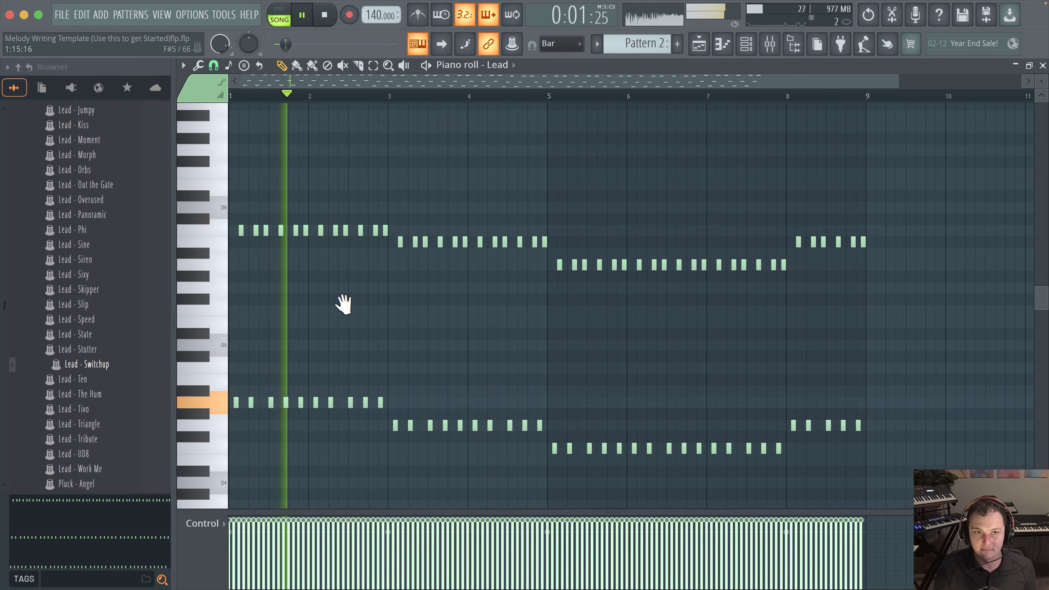
pyautogui.press('space')
# Step: Examine the lead's three note rows across bars 1 to 8, comparing the top row with the rows below
pyautogui.scroll(-3, 306, 312)
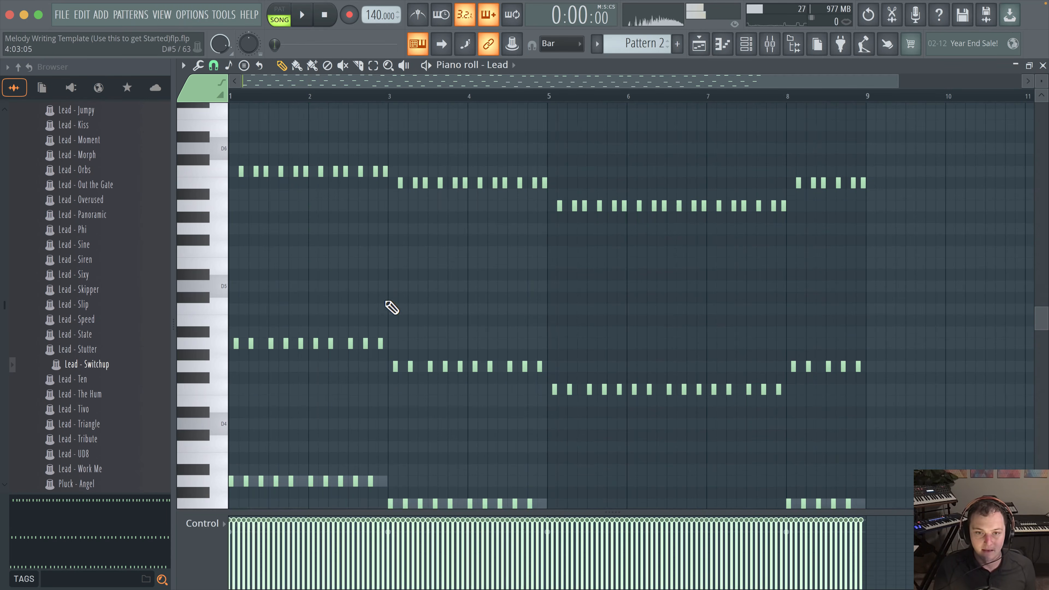
pyautogui.scroll(3, 372, 229)
pyautogui.moveTo(297, 226); pyautogui.dragTo(493, 213)
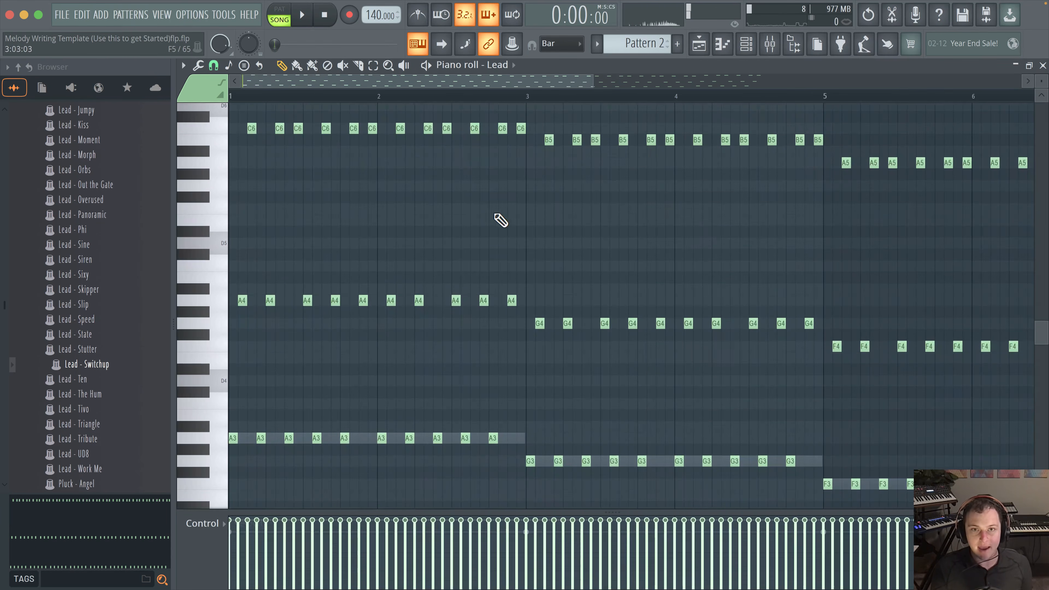
pyautogui.scroll(-2, 454, 209)
pyautogui.moveTo(479, 263); pyautogui.dragTo(462, 334)
pyautogui.scroll(-3, 426, 284)
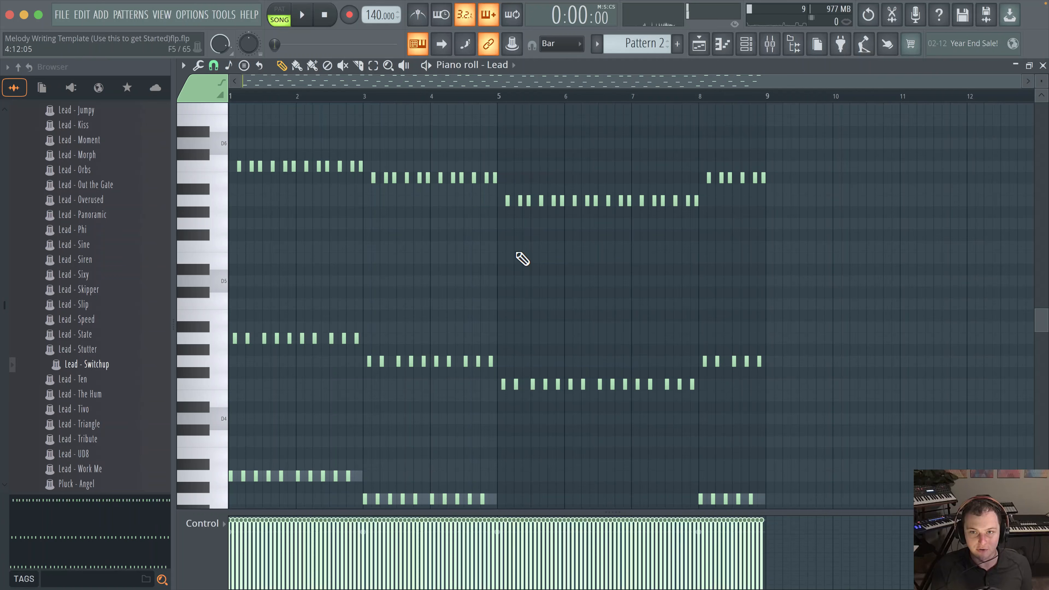
pyautogui.moveTo(803, 137); pyautogui.dragTo(822, 216)
pyautogui.moveTo(408, 260); pyautogui.dragTo(382, 334)
pyautogui.scroll(2, 363, 322)
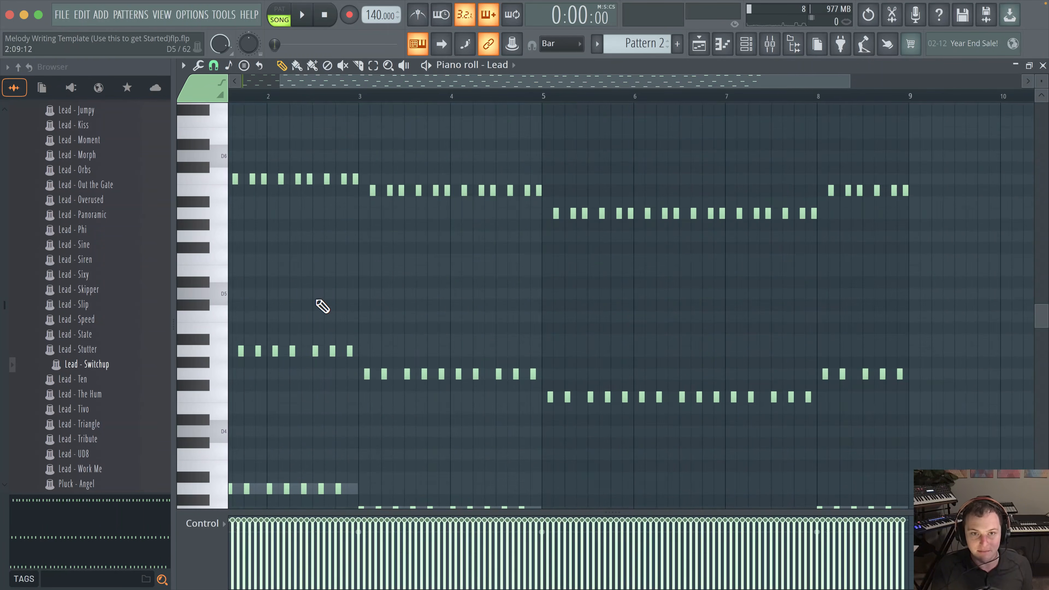
pyautogui.moveTo(321, 305); pyautogui.dragTo(378, 331)
pyautogui.scroll(4, 283, 255)
pyautogui.moveTo(453, 291); pyautogui.dragTo(496, 315)
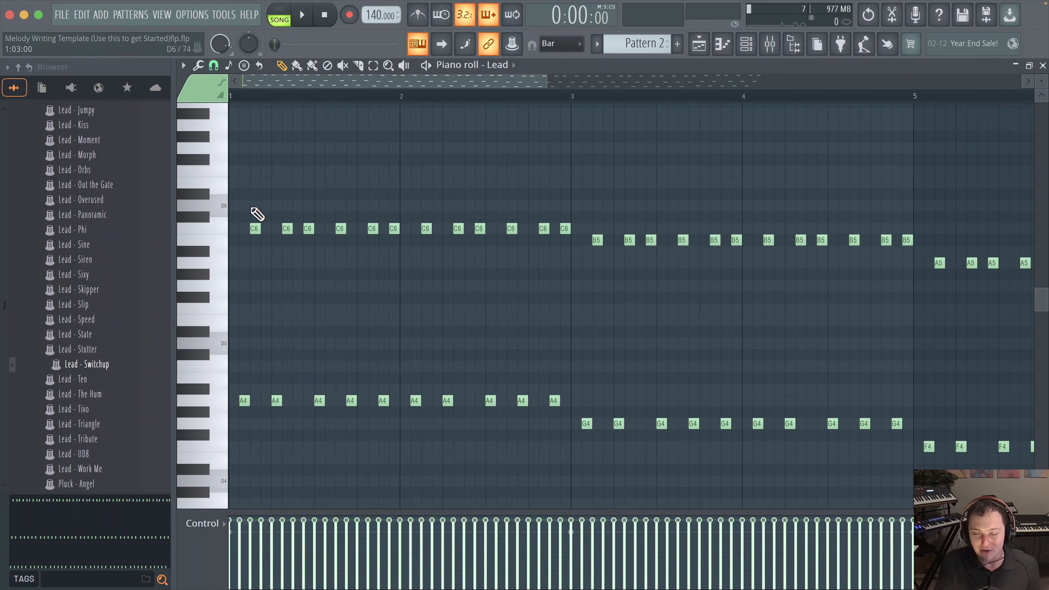
# Step: Lower the lead's entire top row by three semitones, putting bars 1 and 2 on A5, and play it
pyautogui.scroll(-4, 311, 270)
pyautogui.moveTo(945, 301); pyautogui.dragTo(230, 190)
pyautogui.scroll(5, 529, 257)
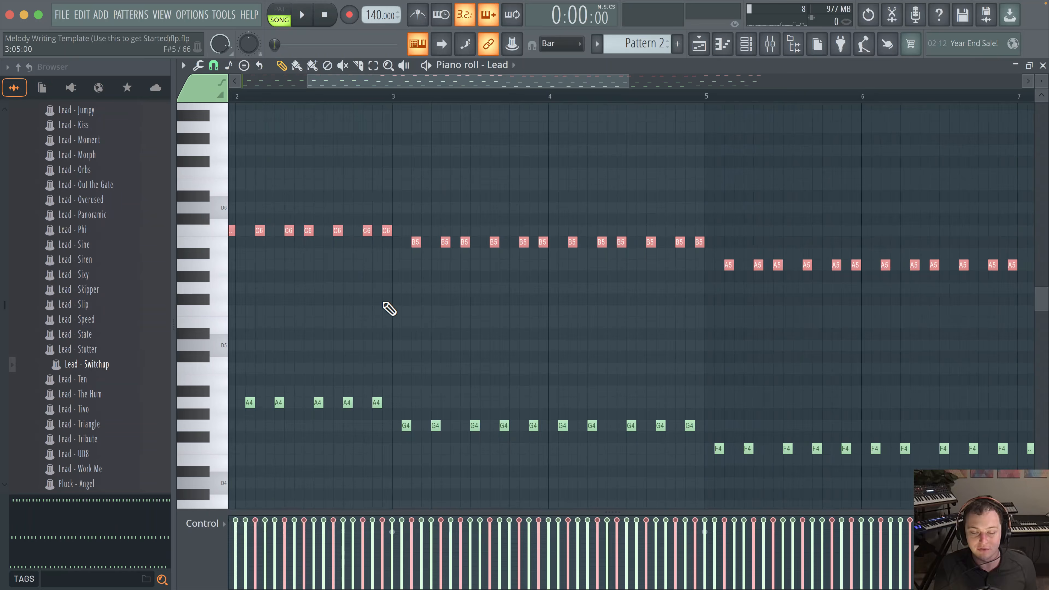
pyautogui.scroll(3, 798, 310)
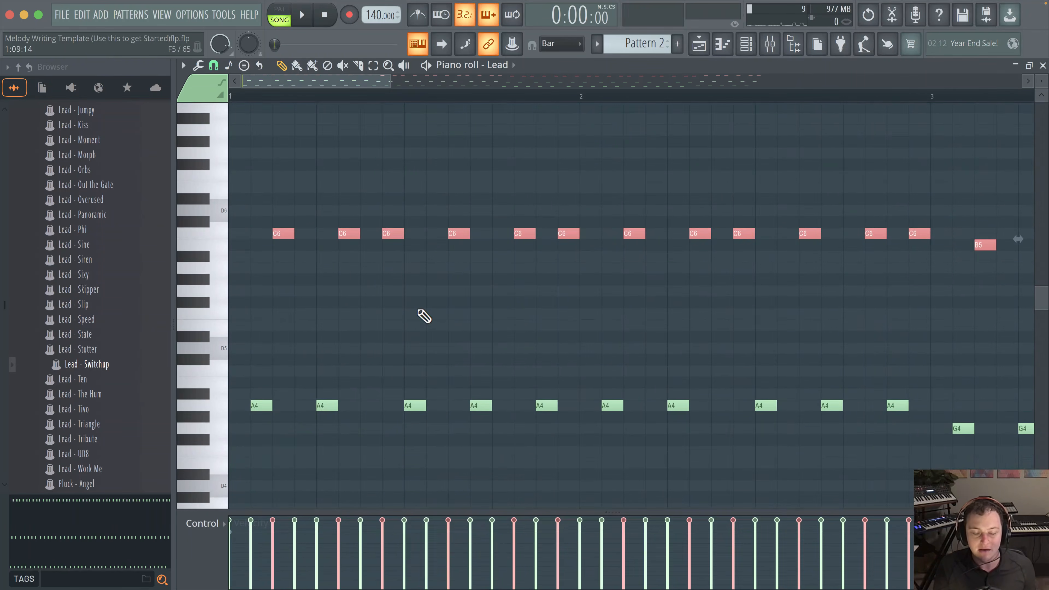
pyautogui.scroll(-4, 455, 281)
pyautogui.scroll(2, 425, 231)
pyautogui.moveTo(281, 142); pyautogui.dragTo(286, 177)
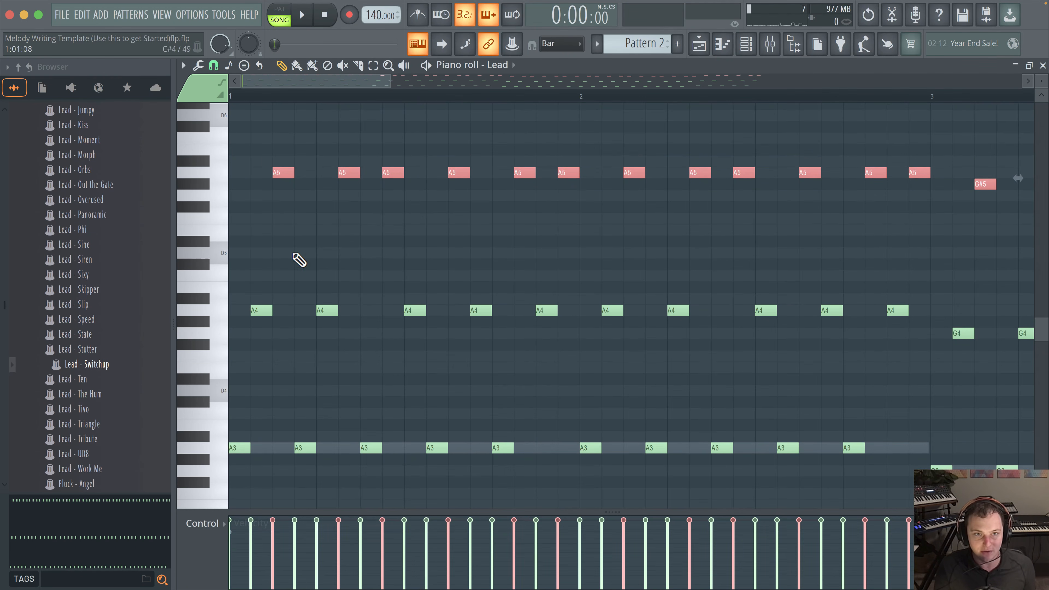
pyautogui.press('space')
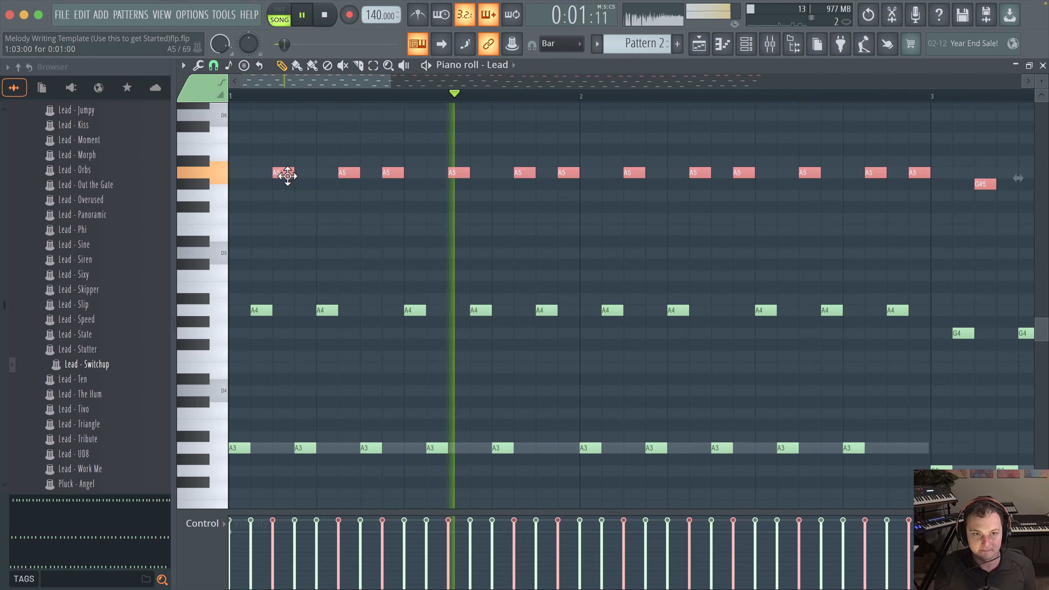
pyautogui.press('space')
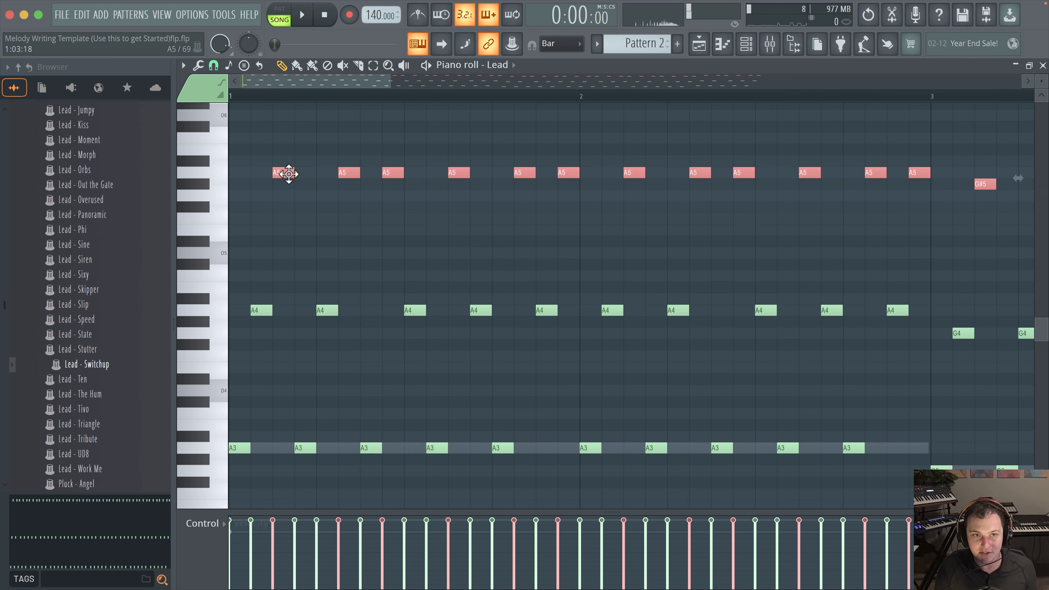
# Step: Raise the lead's entire top row by three semitones, returning bars 1 and 2 to C6, and play it
pyautogui.moveTo(288, 167); pyautogui.dragTo(289, 140)
pyautogui.press('space')
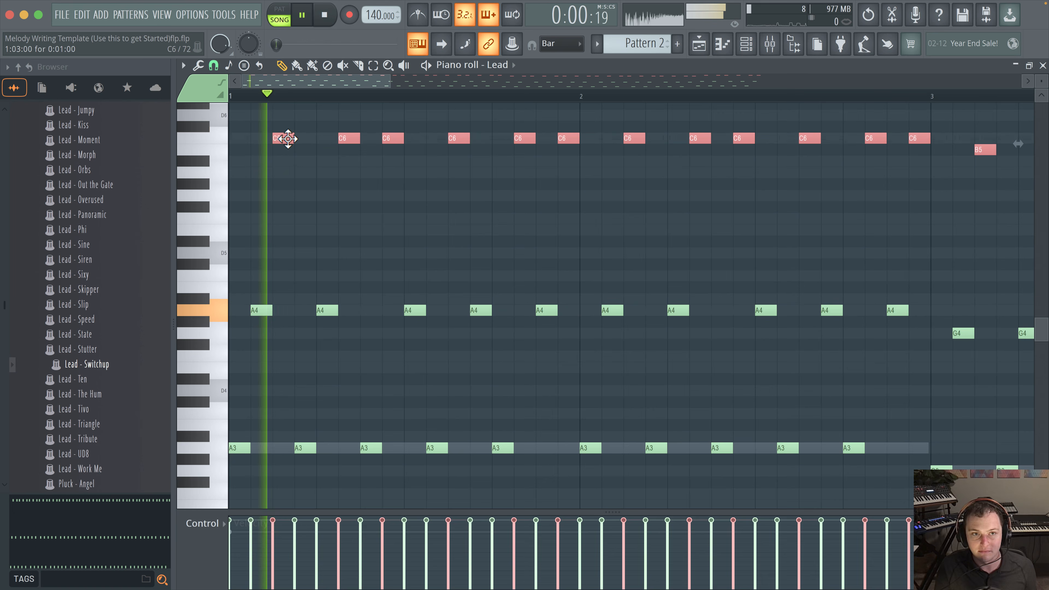
pyautogui.scroll(4, 393, 204)
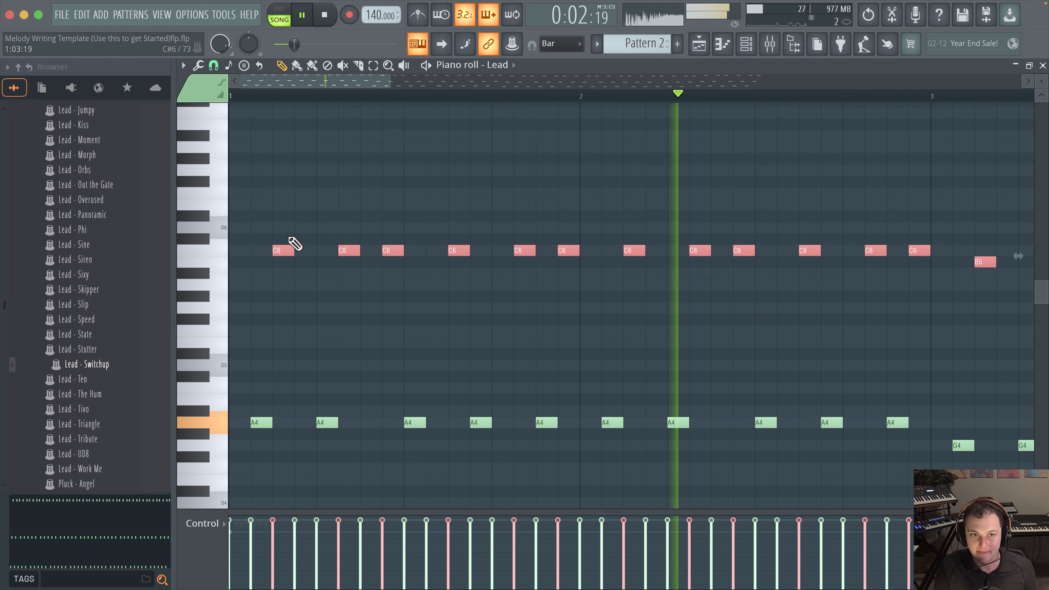
pyautogui.press('space')
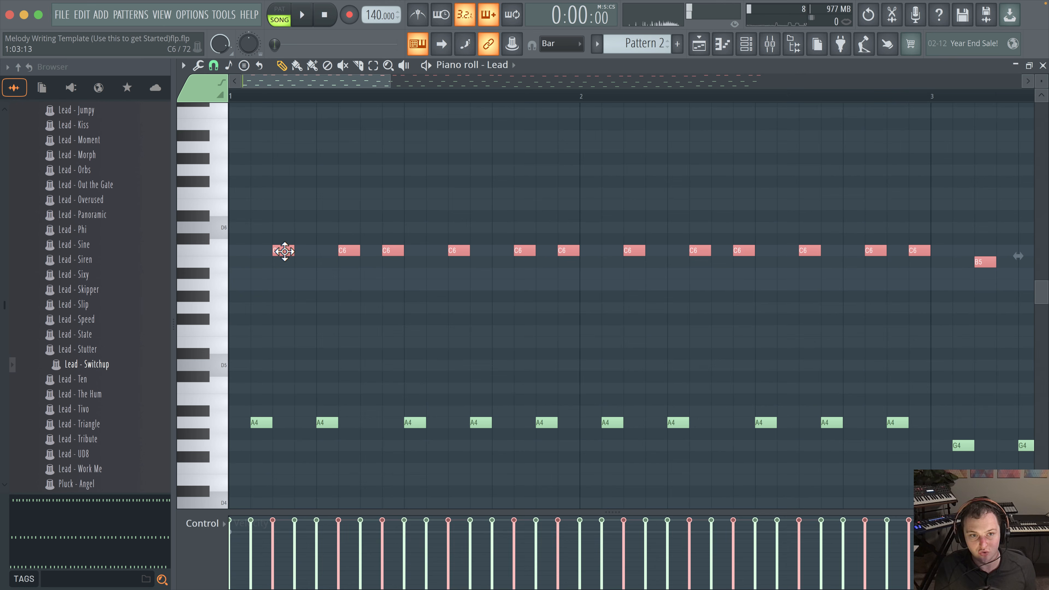
# Step: Raise the lead's entire top row by four semitones, putting bars 1 and 2 on E6, and play the song
pyautogui.moveTo(285, 251); pyautogui.dragTo(287, 205)
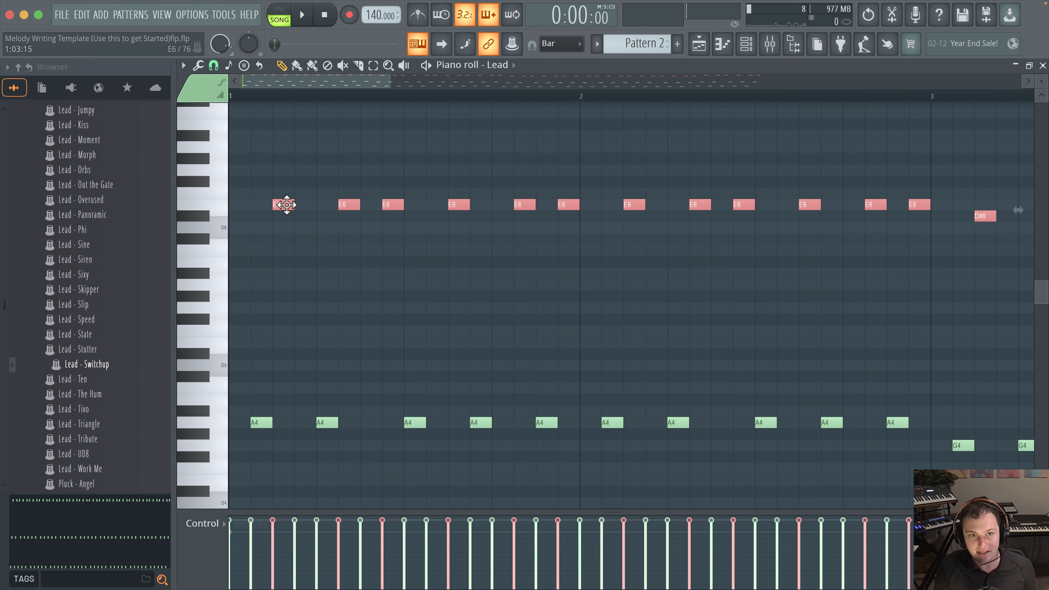
pyautogui.press('space')
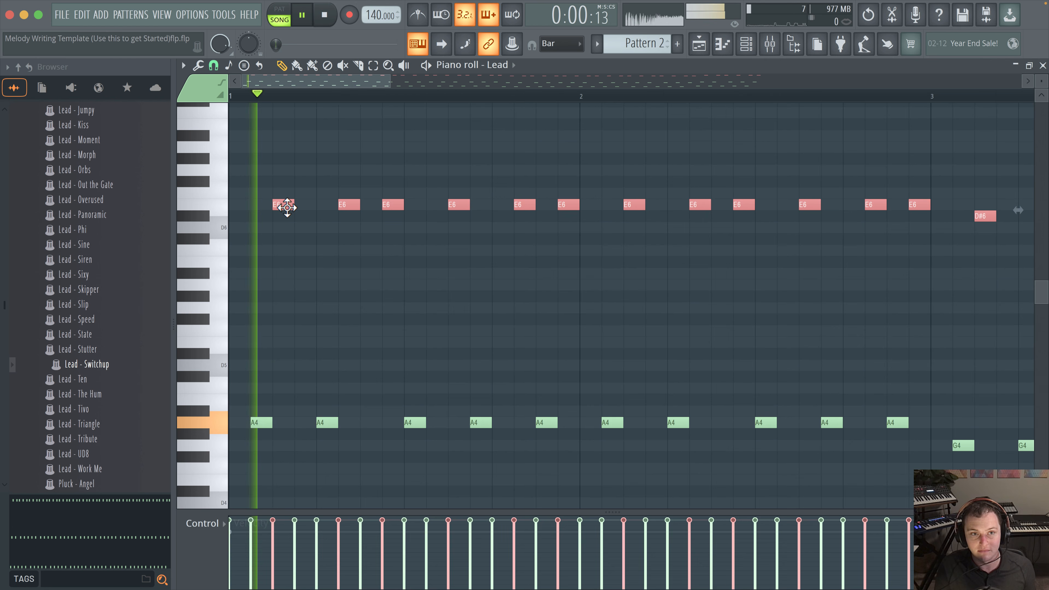
pyautogui.press('space')
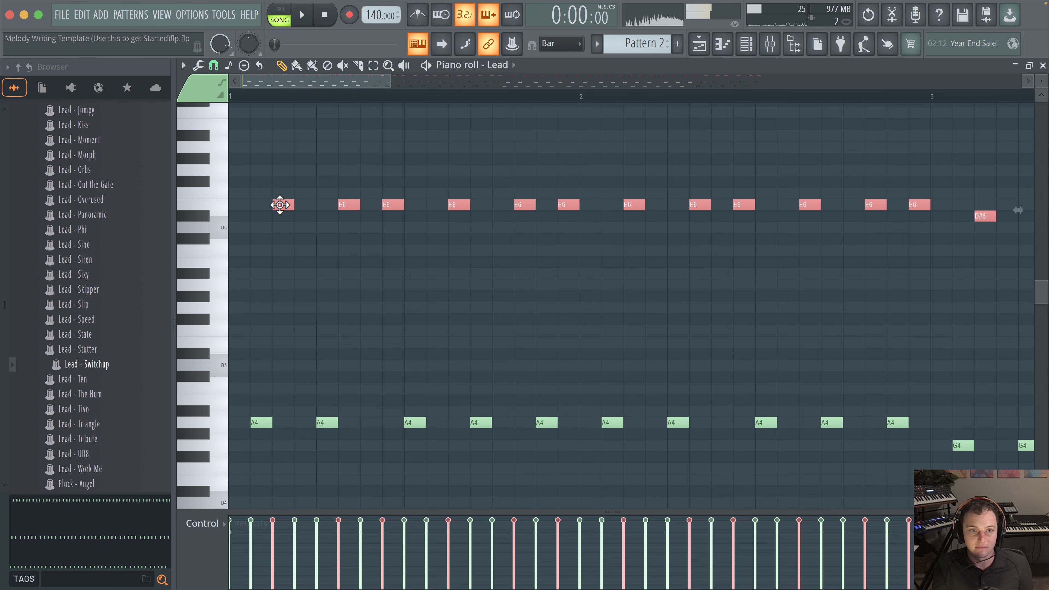
pyautogui.moveTo(281, 204)
pyautogui.mouseDown()
pyautogui.moveTo(277, 258)
pyautogui.moveTo(281, 204)
pyautogui.mouseUp()
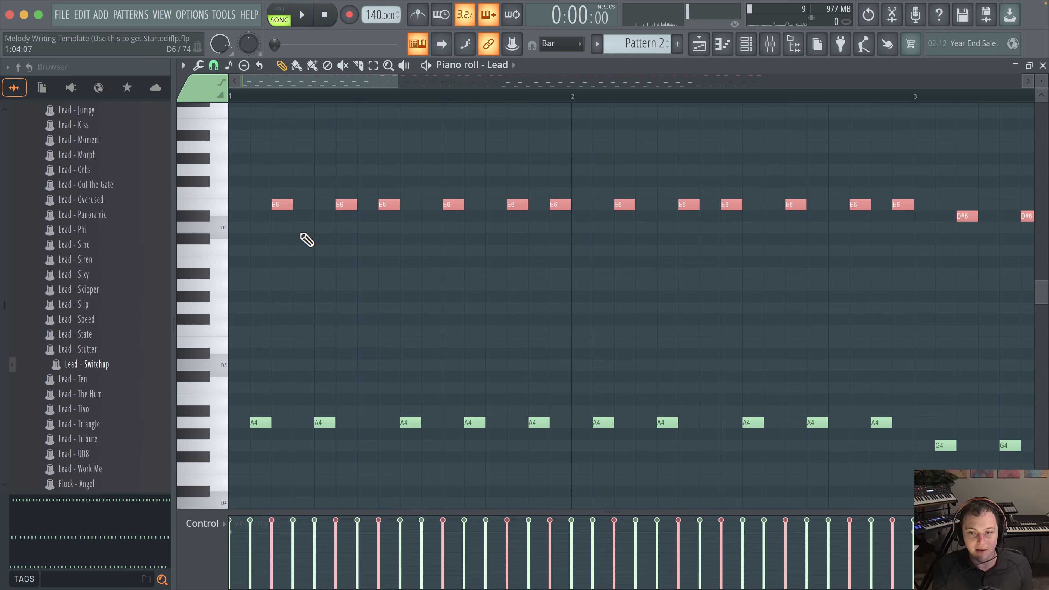
# Step: Try B3 and D4 notes above the G3 at the start of bar 3, and delete them
pyautogui.scroll(-4, 307, 240)
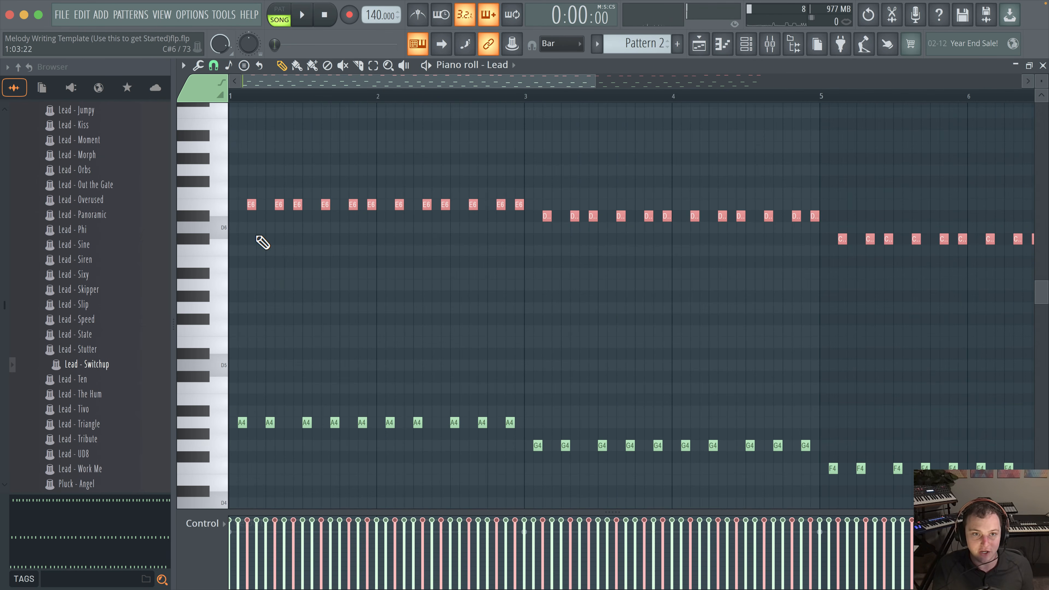
pyautogui.scroll(-5, 312, 269)
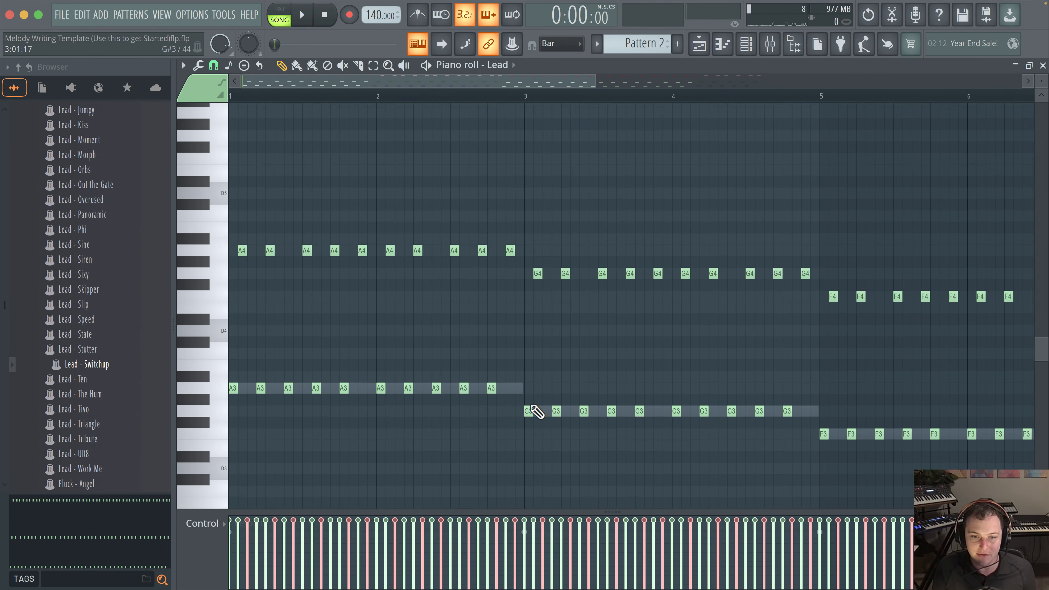
pyautogui.click(526, 377)
pyautogui.click(537, 365)
pyautogui.scroll(2, 525, 364)
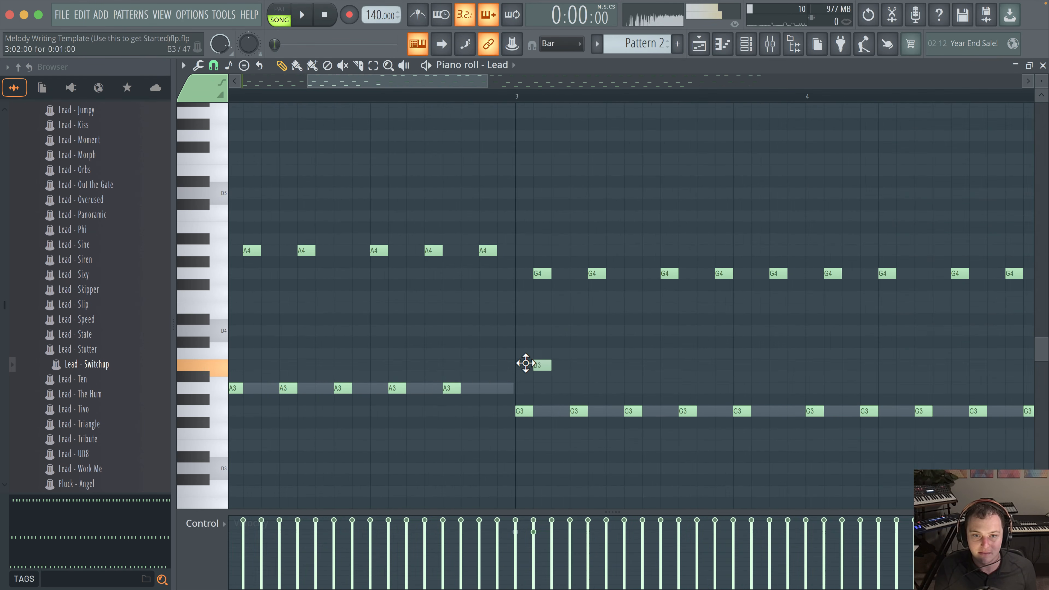
pyautogui.moveTo(520, 363); pyautogui.dragTo(519, 363)
pyautogui.click(522, 331)
pyautogui.rightClick(526, 331)
pyautogui.rightClick(525, 365)
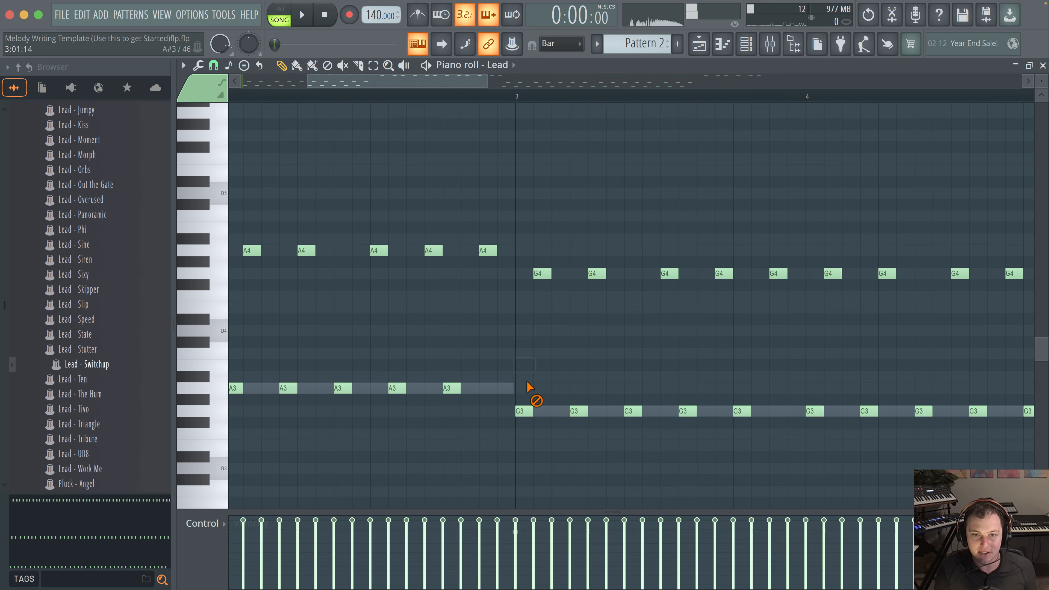
# Step: Lower the top-row lead notes in bars 1 and 2 by seven semitones to A5
pyautogui.scroll(-3, 477, 331)
pyautogui.scroll(-5, 477, 330)
pyautogui.scroll(5, 437, 277)
pyautogui.scroll(3, 410, 239)
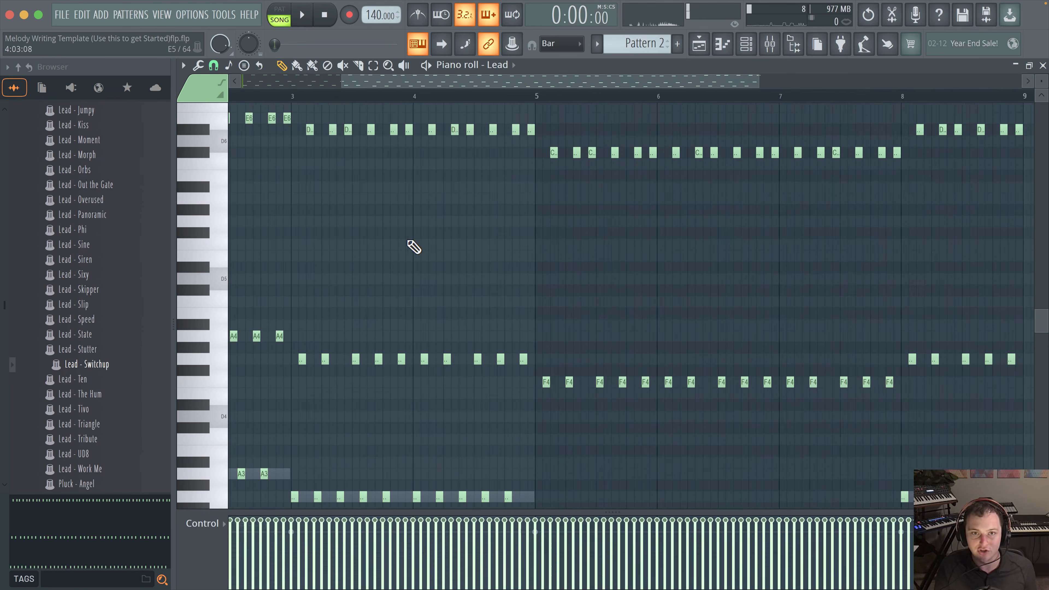
pyautogui.hscroll(-4, 410, 239)
pyautogui.scroll(3, 410, 239)
pyautogui.scroll(-2, 350, 188)
pyautogui.scroll(3, 281, 199)
pyautogui.scroll(4, 297, 188)
pyautogui.hscroll(-1, 298, 188)
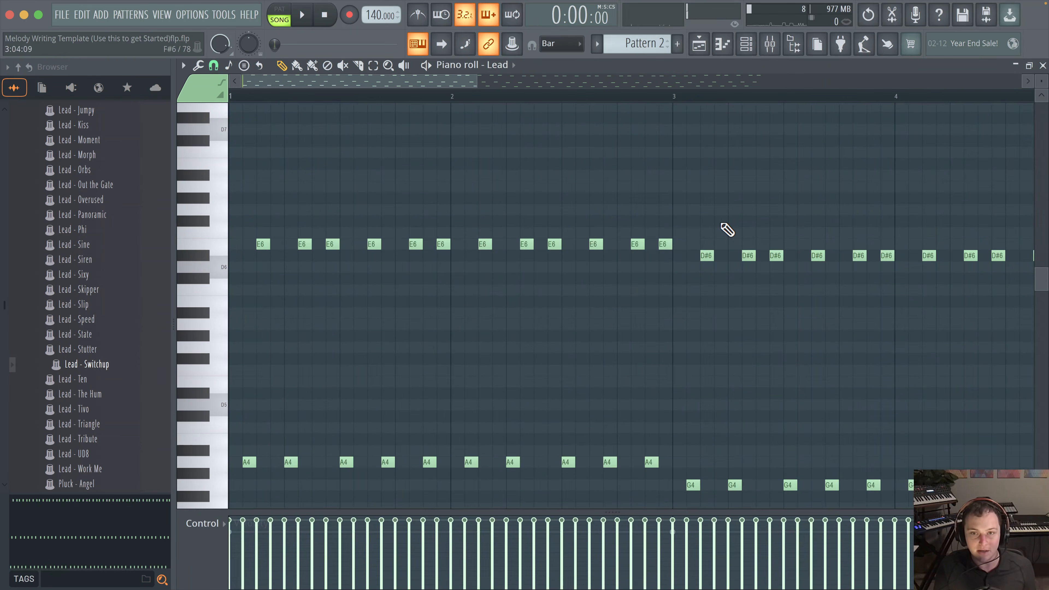
pyautogui.moveTo(700, 215); pyautogui.dragTo(46, 272)
pyautogui.moveTo(260, 247); pyautogui.dragTo(263, 326)
pyautogui.scroll(-3, 419, 300)
pyautogui.keyDown('ctrl'); pyautogui.scroll(2, 310, 264); pyautogui.keyUp('ctrl')
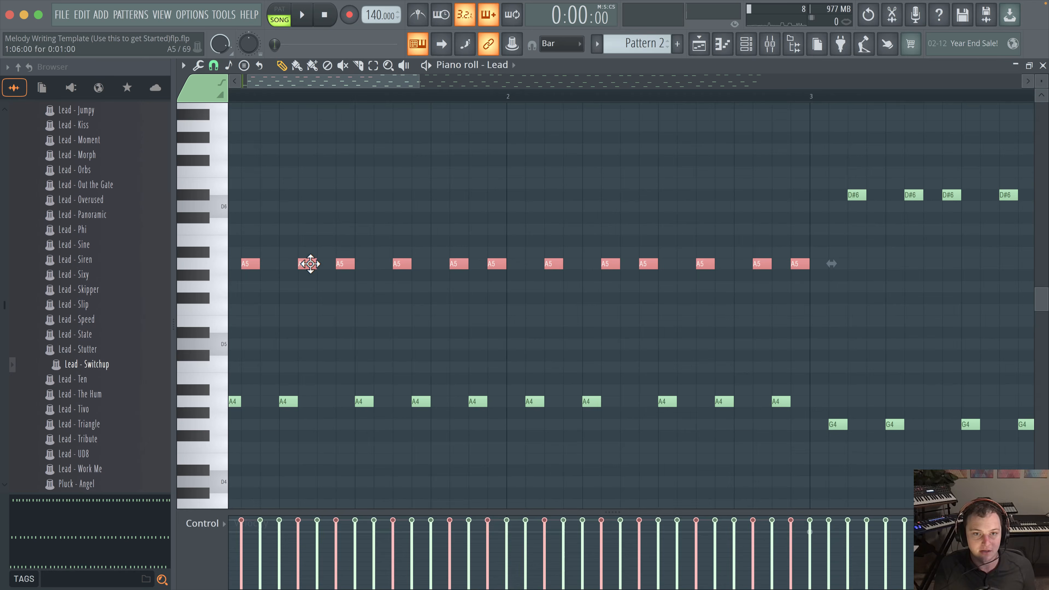
# Step: Play the song from bar 1 to hear the opening, and raise the top-row lead notes in bar 2 to B5
pyautogui.hscroll(-1, 310, 264)
pyautogui.scroll(-1, 310, 263)
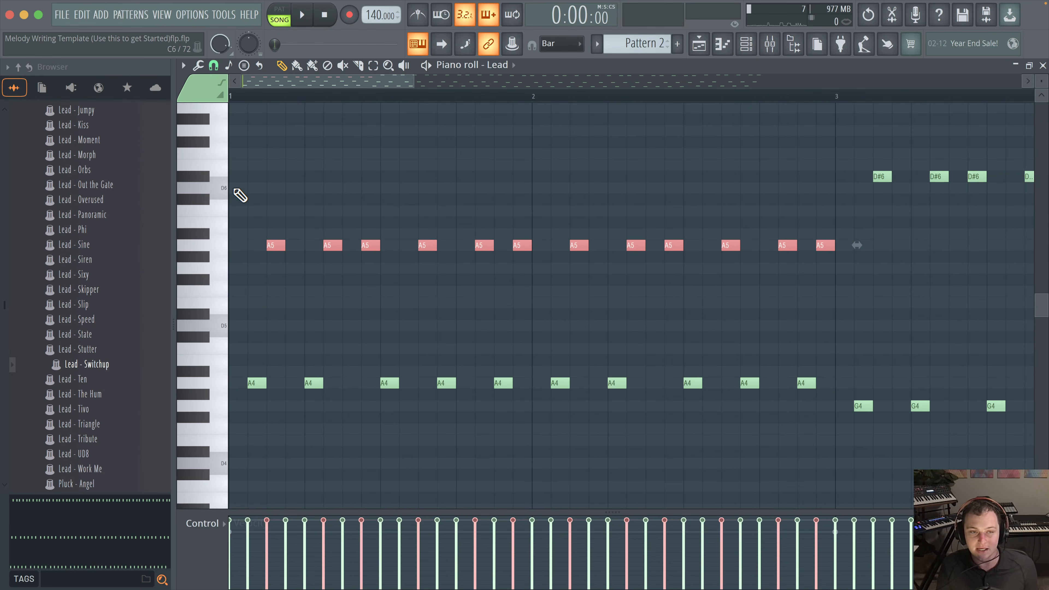
pyautogui.click(261, 102)
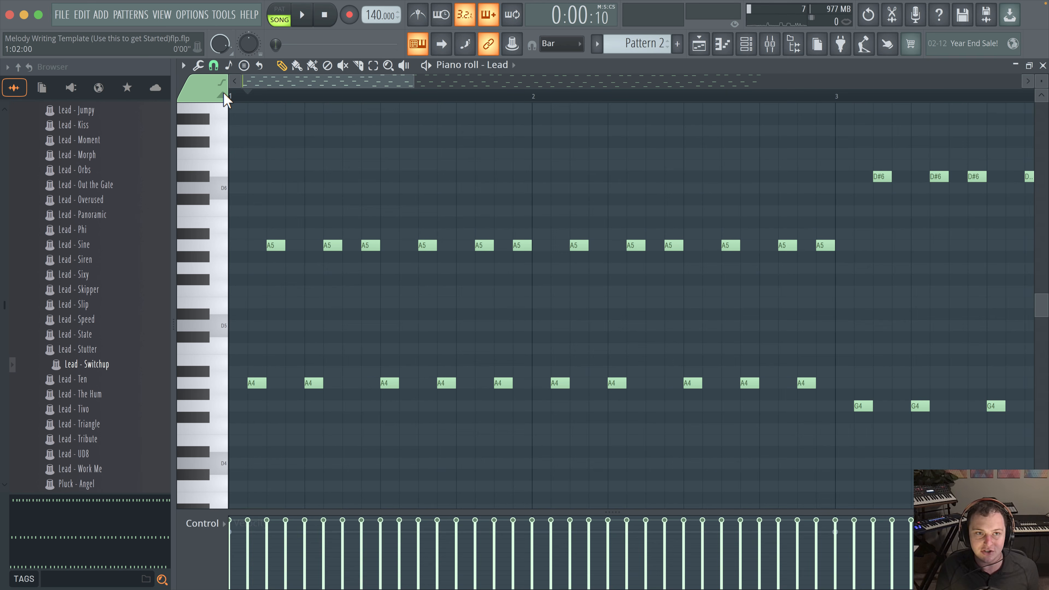
pyautogui.press('space')
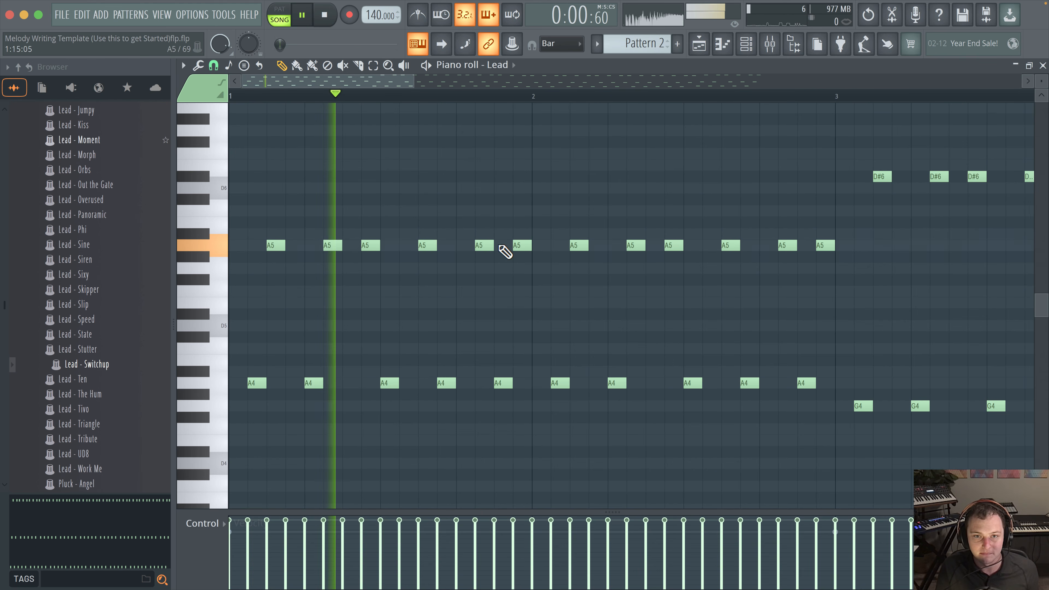
pyautogui.moveTo(567, 217); pyautogui.dragTo(822, 240)
pyautogui.press('space')
pyautogui.moveTo(739, 228); pyautogui.dragTo(470, 228)
# Step: Lower the top-row lead notes in bars 3 and 4 to C6 while playing the song
pyautogui.moveTo(588, 125); pyautogui.dragTo(1033, 190)
pyautogui.press('space')
pyautogui.moveTo(872, 241); pyautogui.dragTo(644, 287)
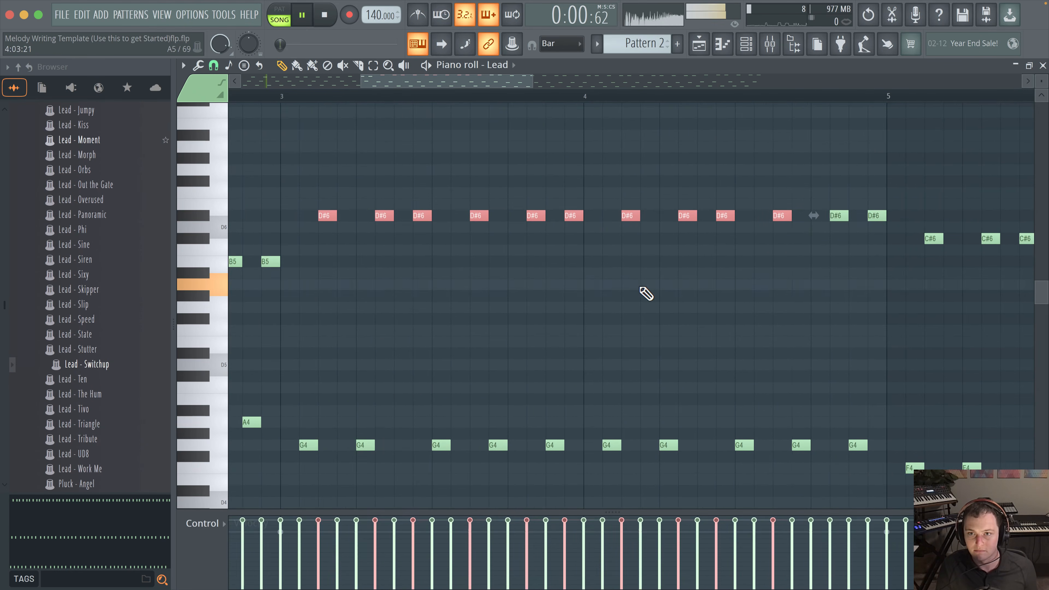
pyautogui.scroll(1, 657, 285)
pyautogui.moveTo(945, 200); pyautogui.dragTo(270, 223)
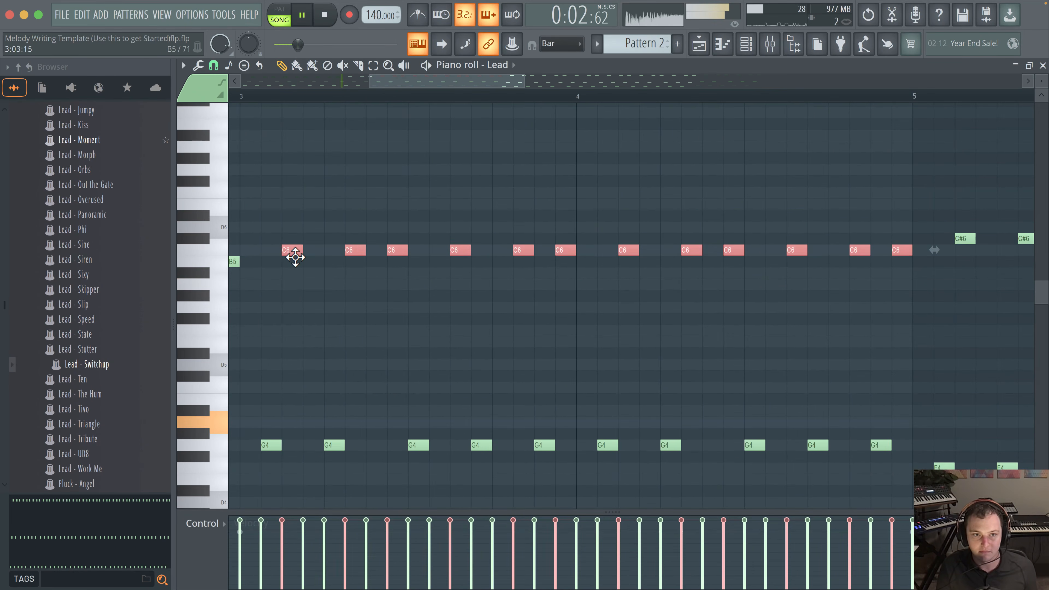
# Step: Lower the top-row lead notes in bar 4 to B5 while the song plays
pyautogui.moveTo(359, 270); pyautogui.dragTo(495, 255)
pyautogui.moveTo(621, 234); pyautogui.dragTo(400, 224)
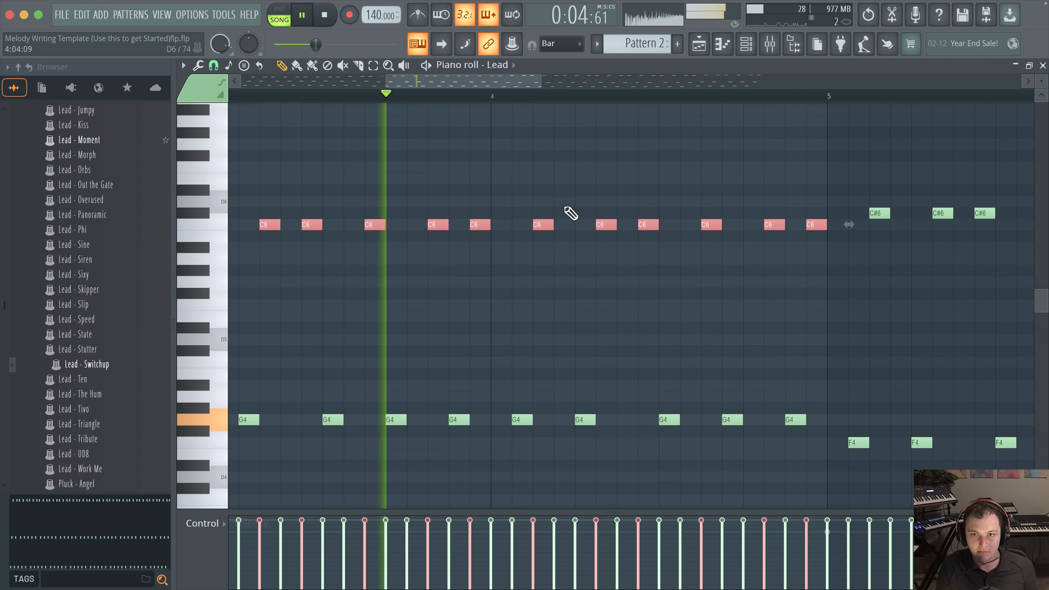
pyautogui.moveTo(533, 200); pyautogui.dragTo(815, 233)
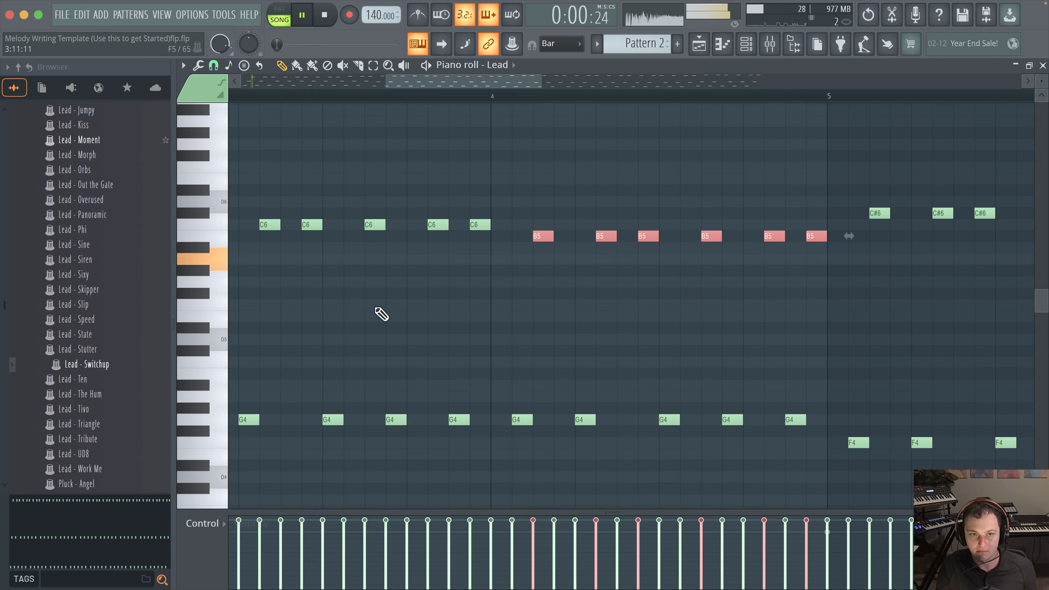
pyautogui.scroll(2, 373, 308)
pyautogui.scroll(-6, 291, 308)
pyautogui.moveTo(556, 309); pyautogui.dragTo(753, 325)
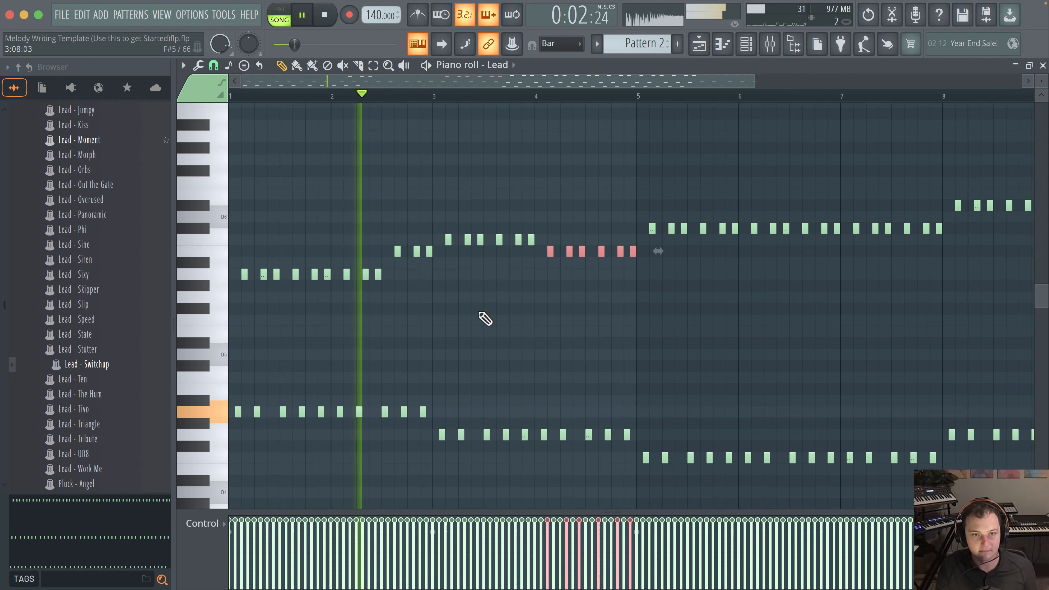
# Step: Stop playback and lower the last two top-row lead notes in bar 4 to G5
pyautogui.scroll(3, 649, 244)
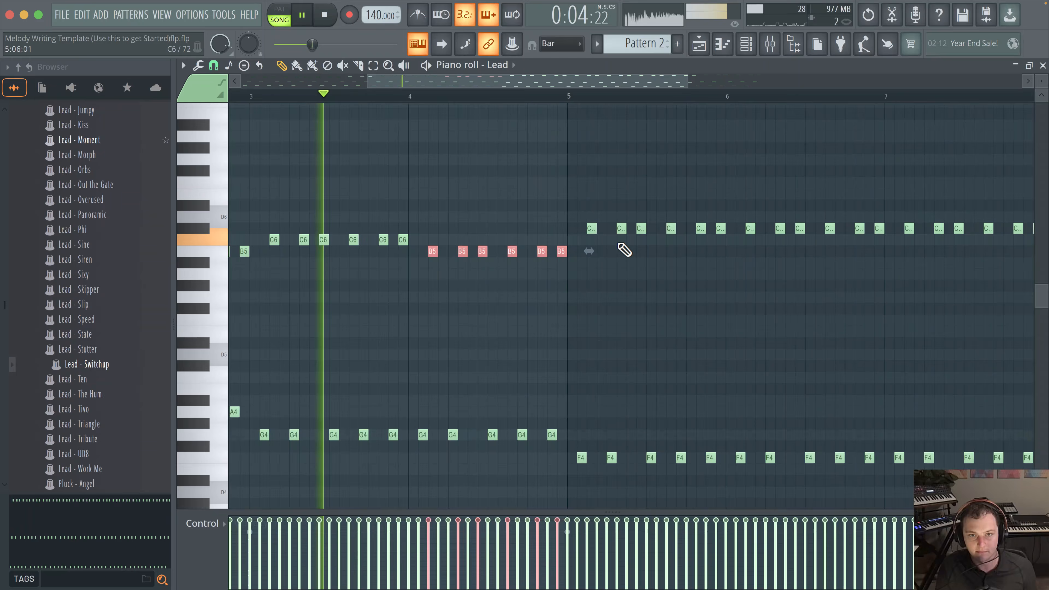
pyautogui.moveTo(569, 209); pyautogui.dragTo(1024, 240)
pyautogui.press('space')
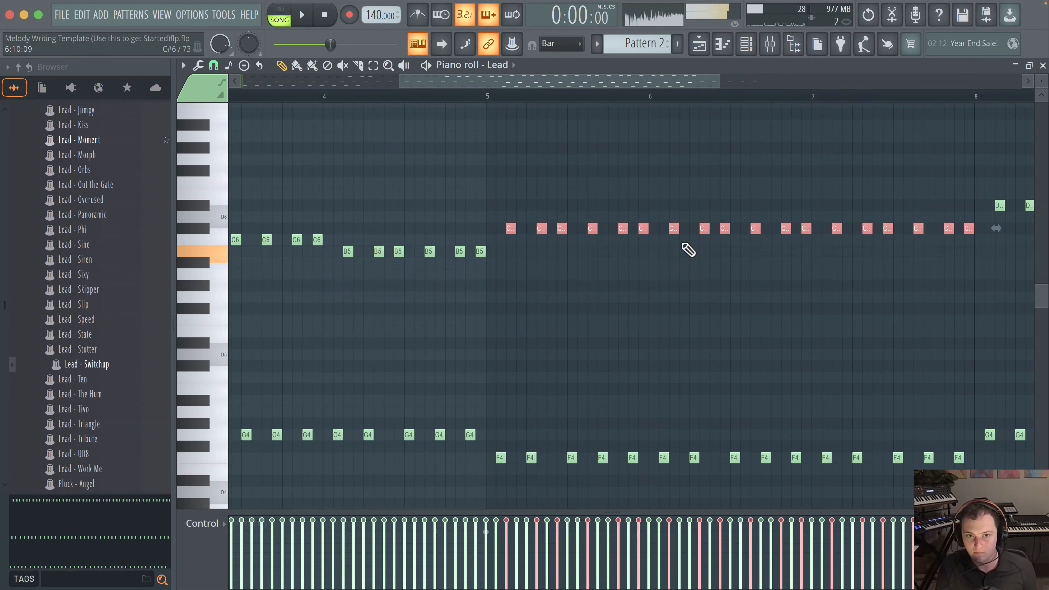
pyautogui.click(456, 308)
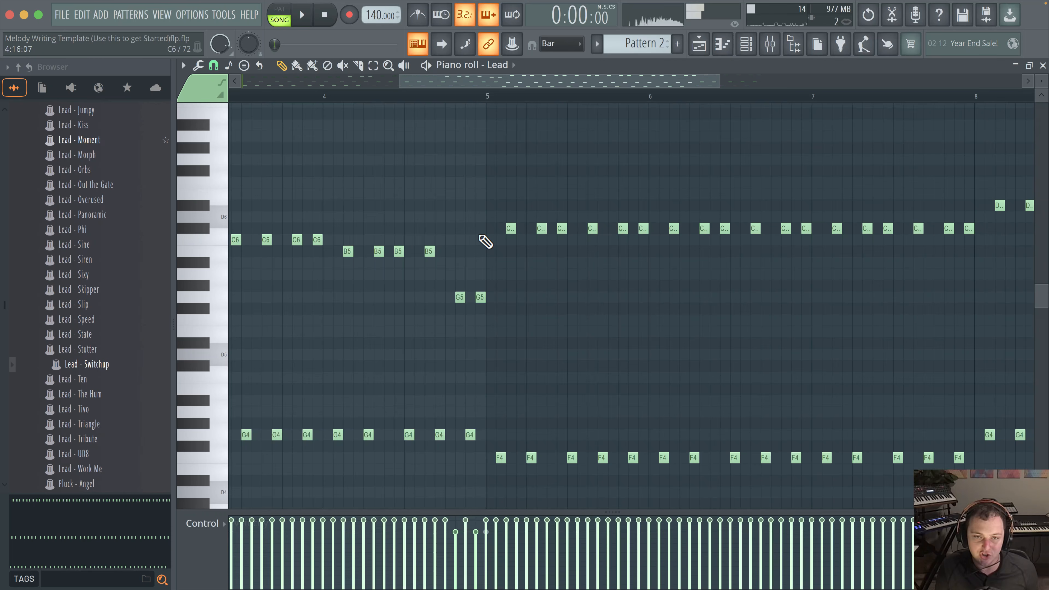
# Step: Lower the top-row lead notes in bars 5 to 7 to A5, except the last one, and play from bar 4
pyautogui.moveTo(489, 190); pyautogui.dragTo(945, 247)
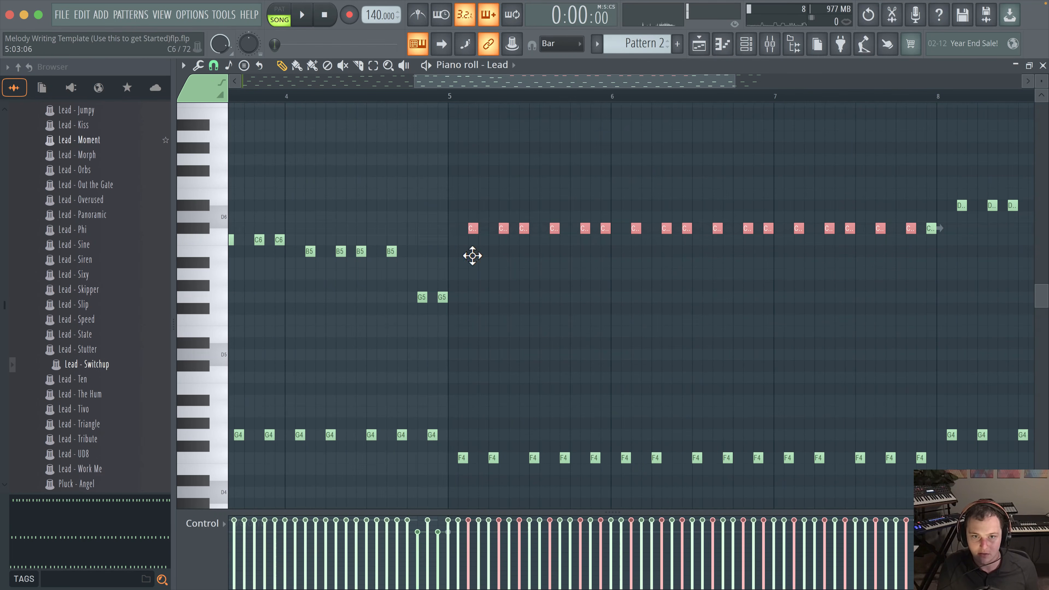
pyautogui.moveTo(472, 256); pyautogui.dragTo(475, 285)
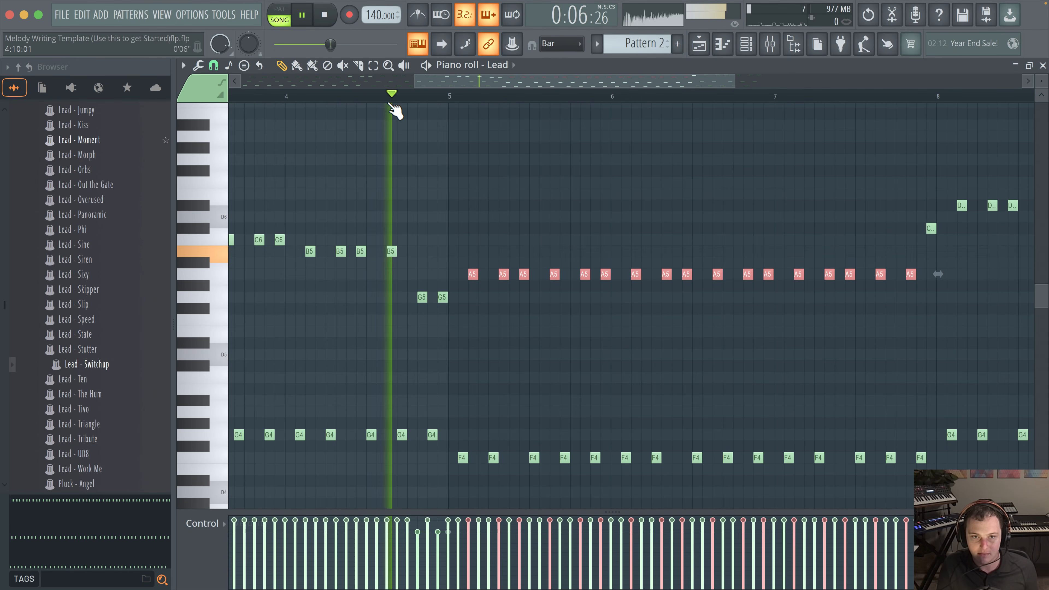
pyautogui.hscroll(6, 459, 210)
pyautogui.hscroll(-4, 454, 250)
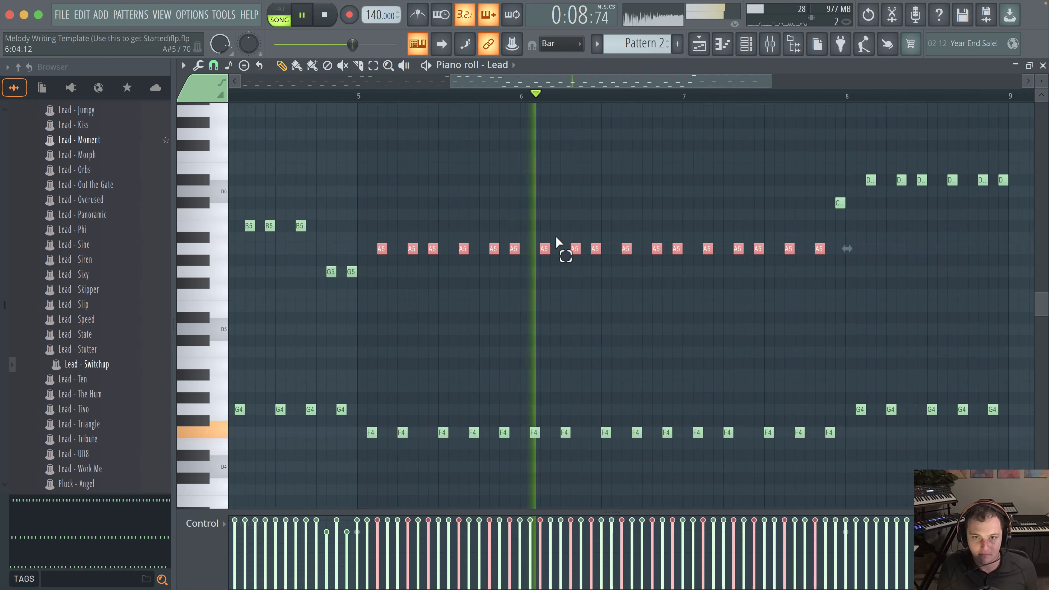
# Step: Raise the top-row lead notes in bar 6 to B5 and the A5 notes in bar 7 to C6
pyautogui.moveTo(555, 239); pyautogui.dragTo(684, 258)
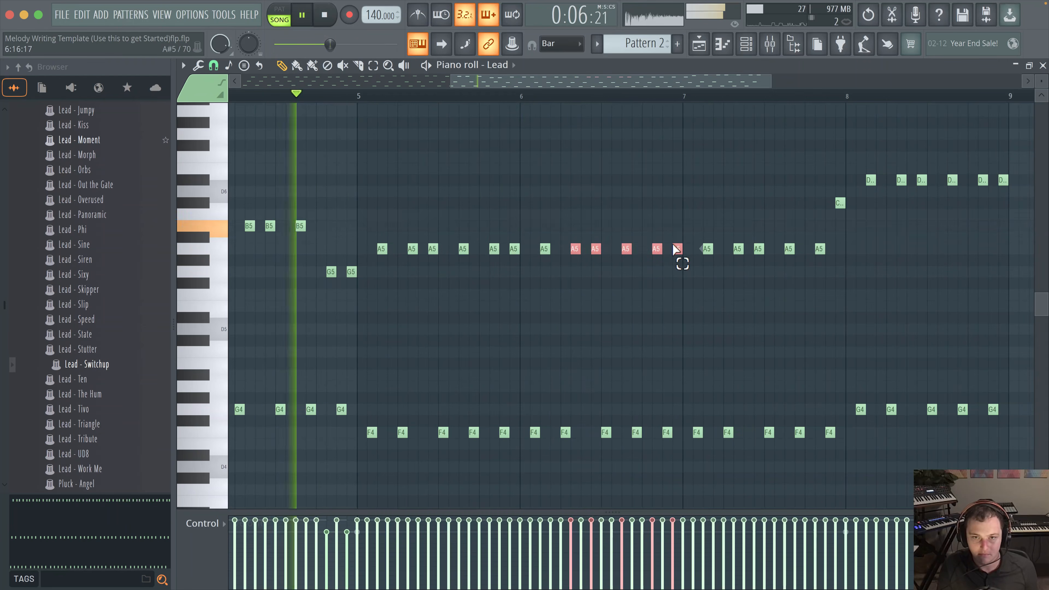
pyautogui.moveTo(679, 239); pyautogui.dragTo(548, 218)
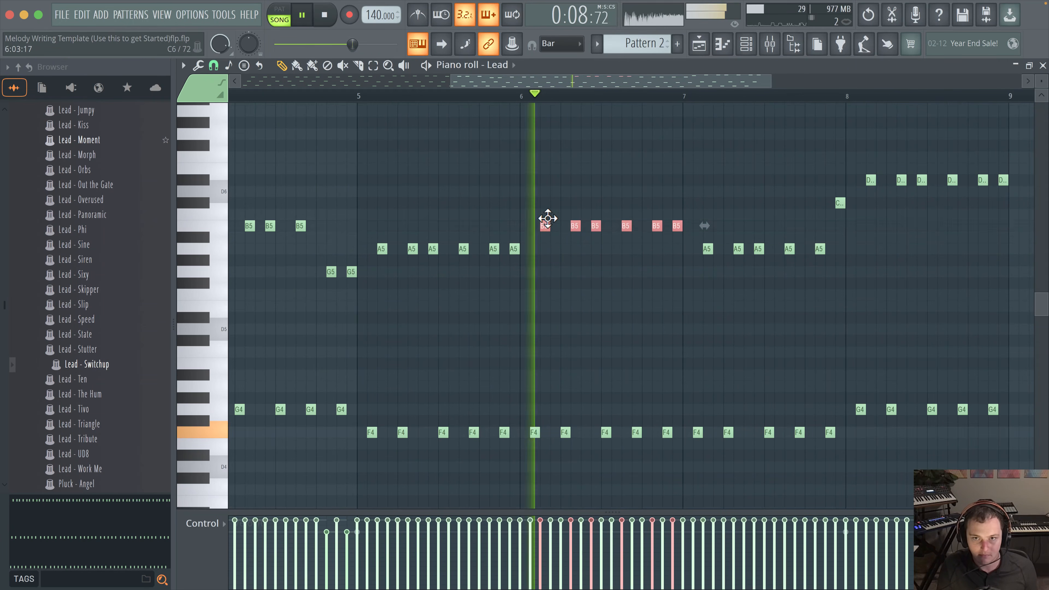
pyautogui.moveTo(686, 243); pyautogui.dragTo(820, 214)
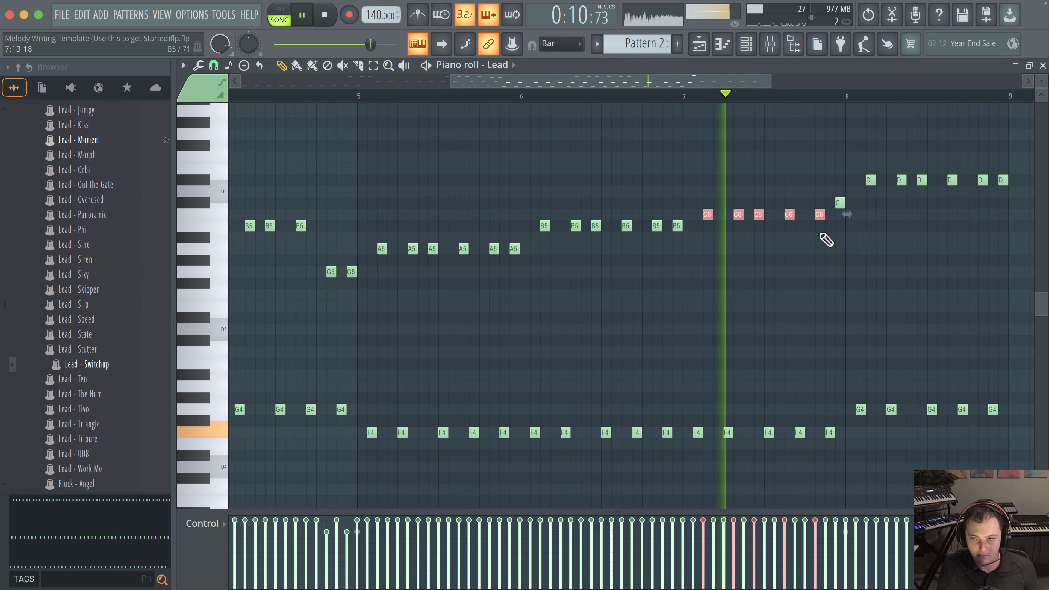
# Step: Replace the last top-row lead note of bar 7 with one at the pitch of the bar 8 notes
pyautogui.hscroll(3, 821, 234)
pyautogui.rightClick(734, 210)
pyautogui.click(733, 187)
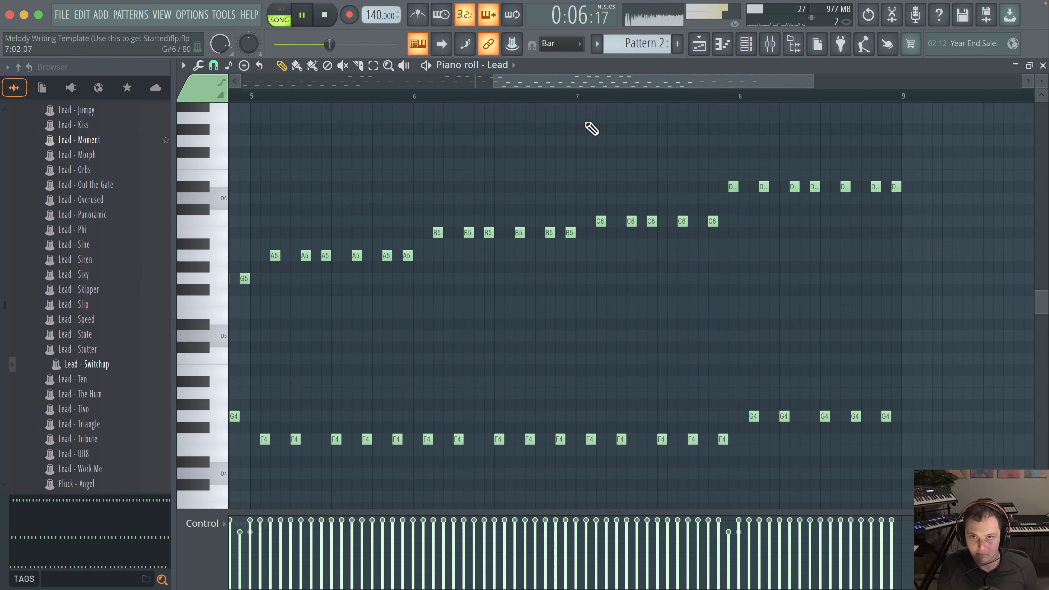
# Step: Try E6 for the last top-row lead note of bar 7 and those in bar 8, and settle them all on D6
pyautogui.hscroll(3, 618, 126)
pyautogui.scroll(2, 618, 126)
pyautogui.scroll(3, 843, 224)
pyautogui.press('space')
pyautogui.moveTo(782, 227); pyautogui.dragTo(405, 257)
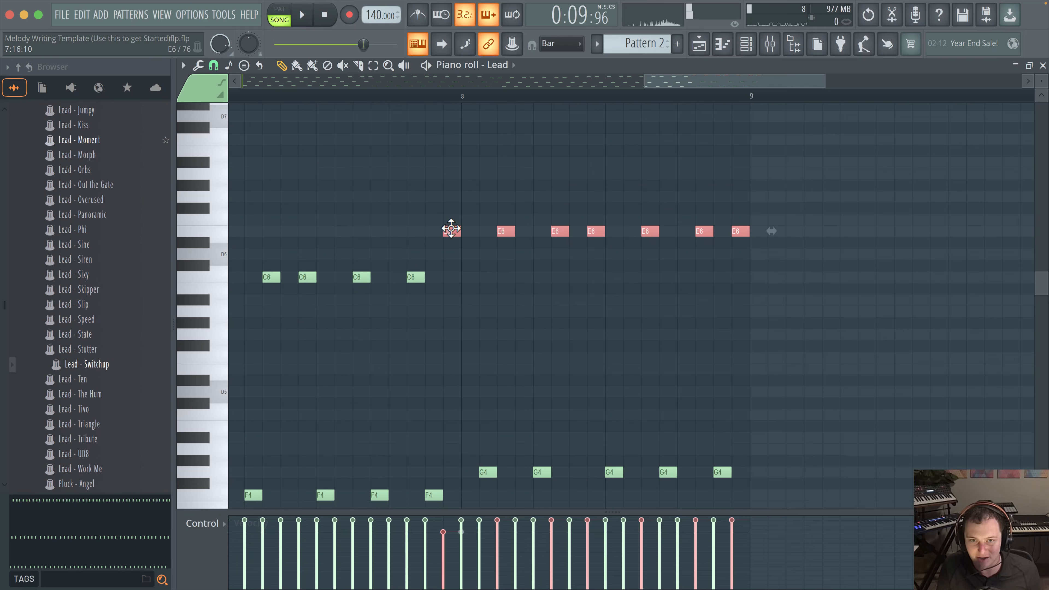
pyautogui.moveTo(719, 229); pyautogui.dragTo(804, 248)
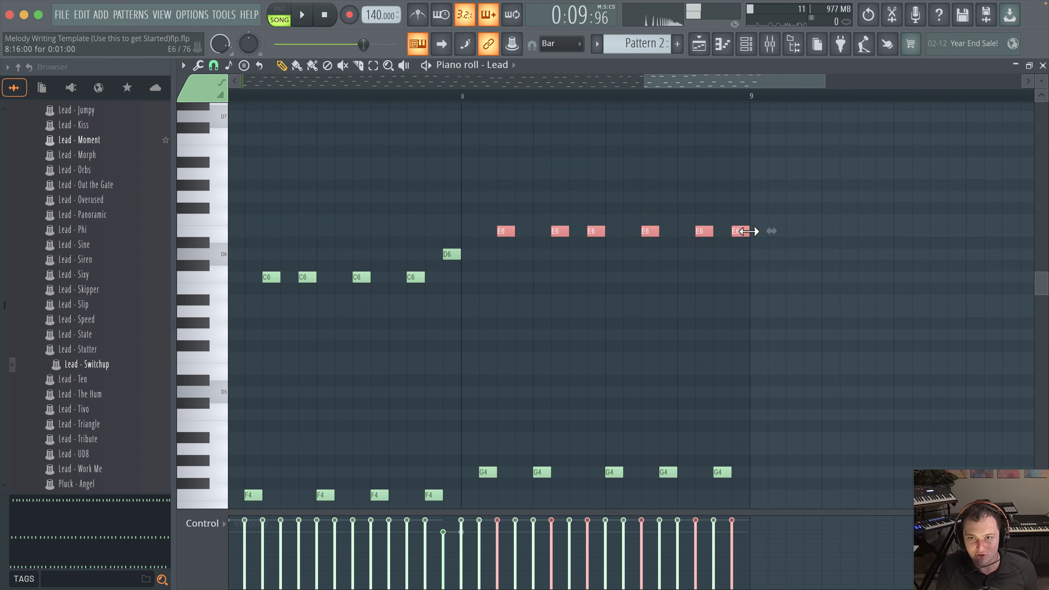
pyautogui.hscroll(-5, 743, 247)
pyautogui.scroll(-2, 743, 247)
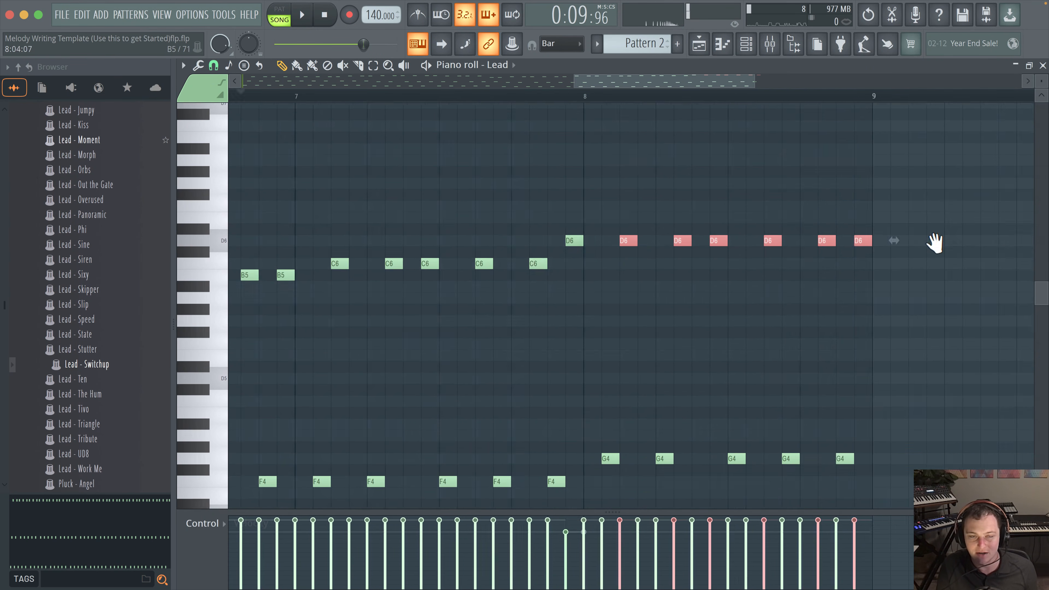
# Step: Play bars 6 to 8 to hear the end of the melody, and review the whole lead pattern
pyautogui.press('space')
pyautogui.scroll(-6, 677, 353)
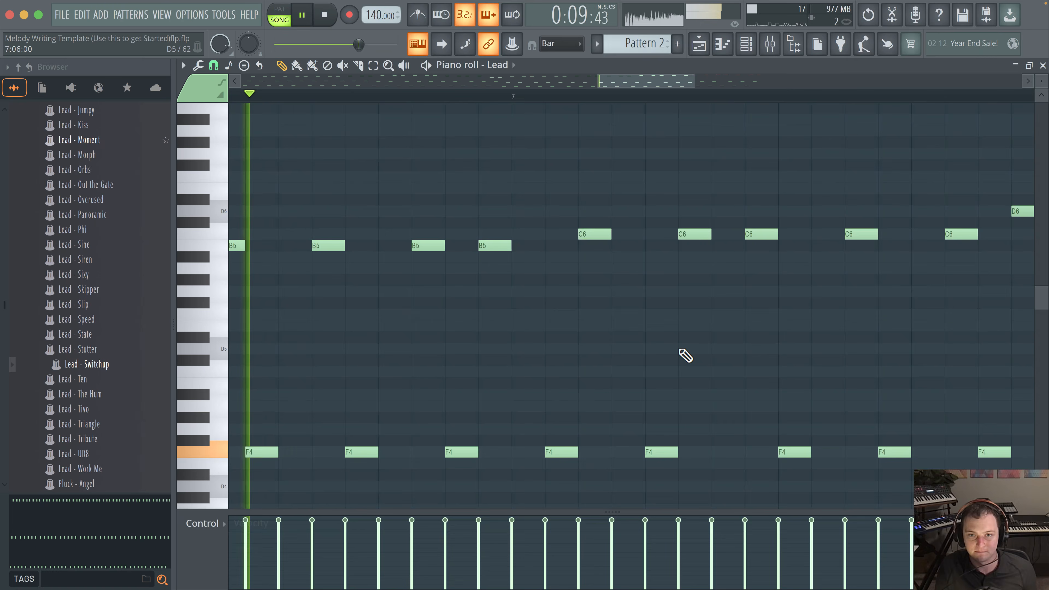
pyautogui.scroll(6, 742, 325)
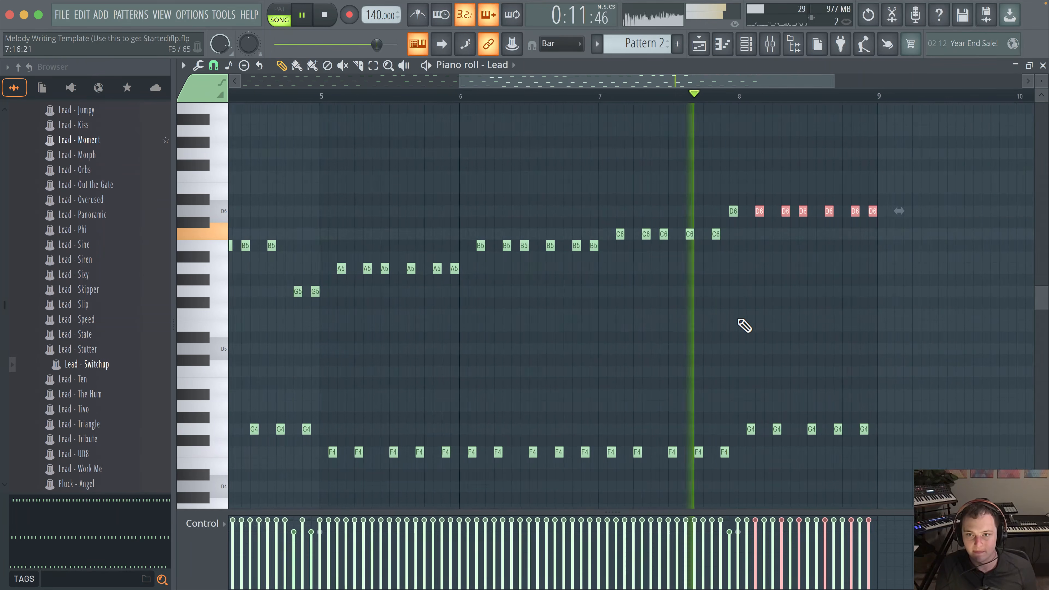
pyautogui.scroll(2, 660, 233)
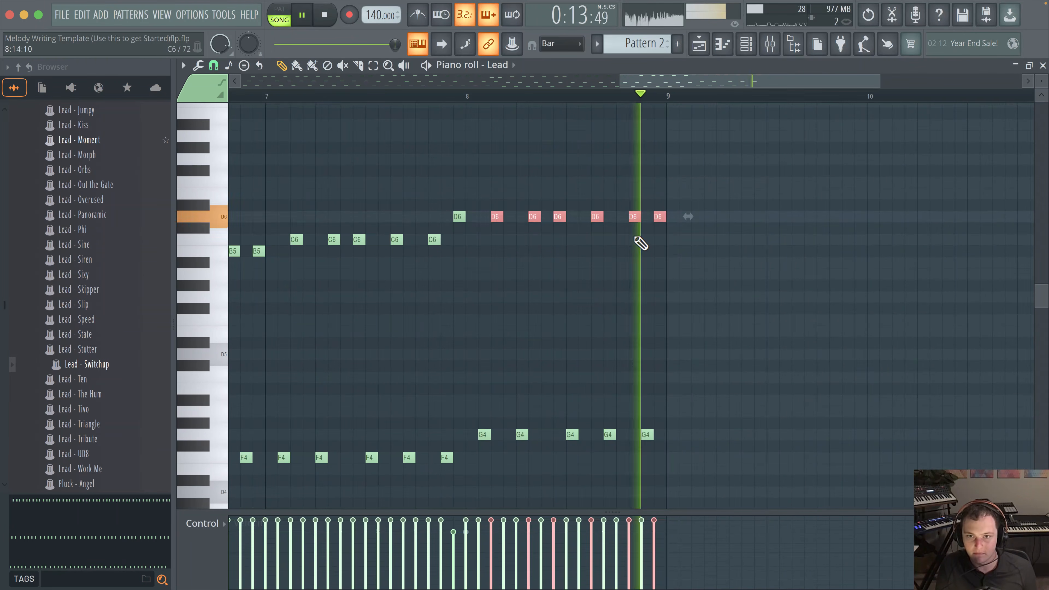
pyautogui.scroll(-6, 322, 206)
pyautogui.scroll(-7, 344, 230)
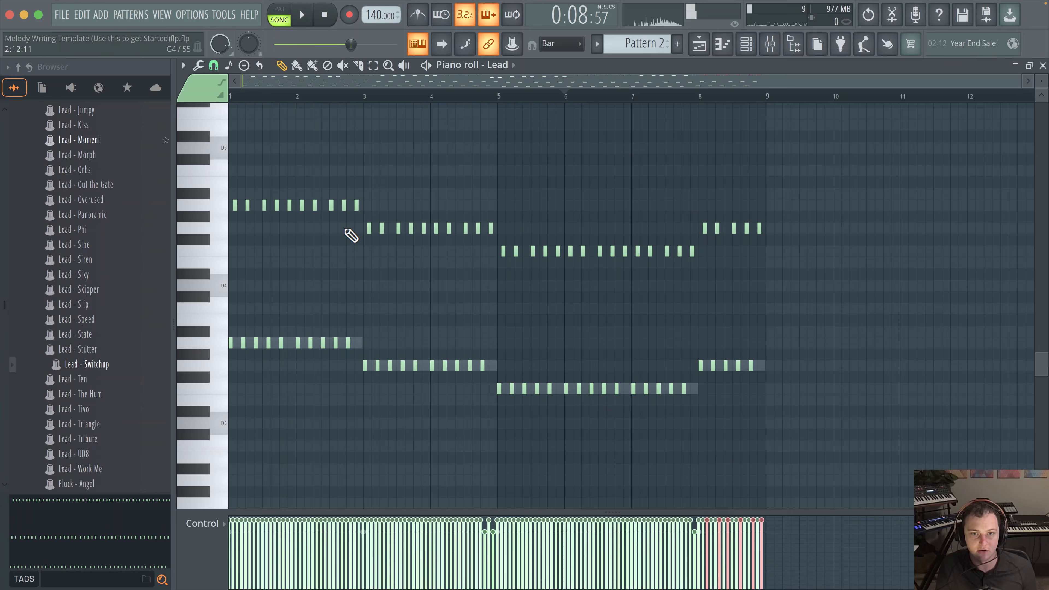
pyautogui.scroll(5, 363, 255)
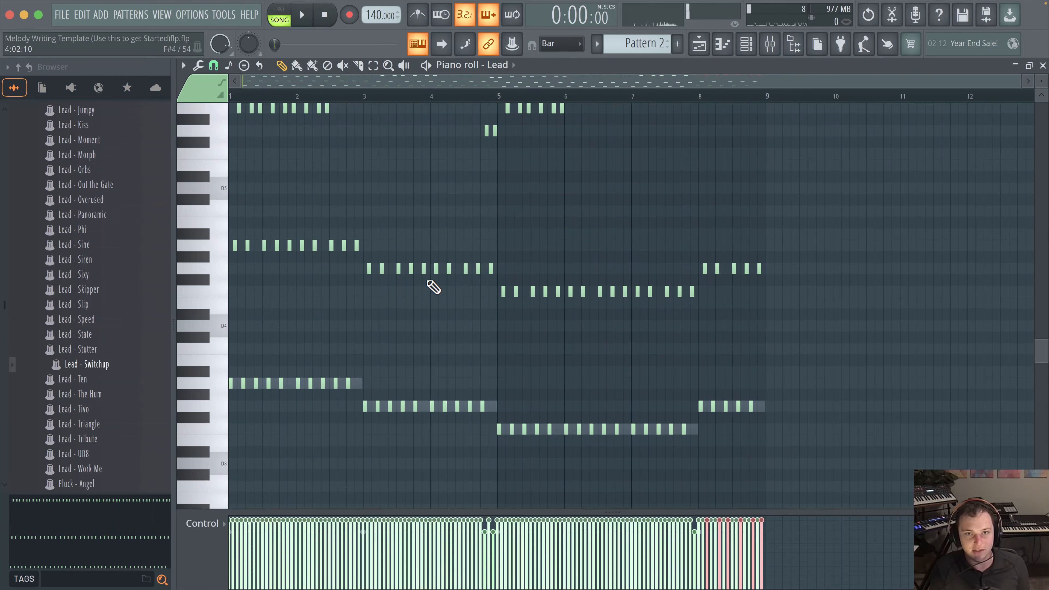
# Step: Play the song from bar 1 and lower the fourth top-row lead note in bar 4 to G5
pyautogui.press('space')
pyautogui.scroll(4, 281, 274)
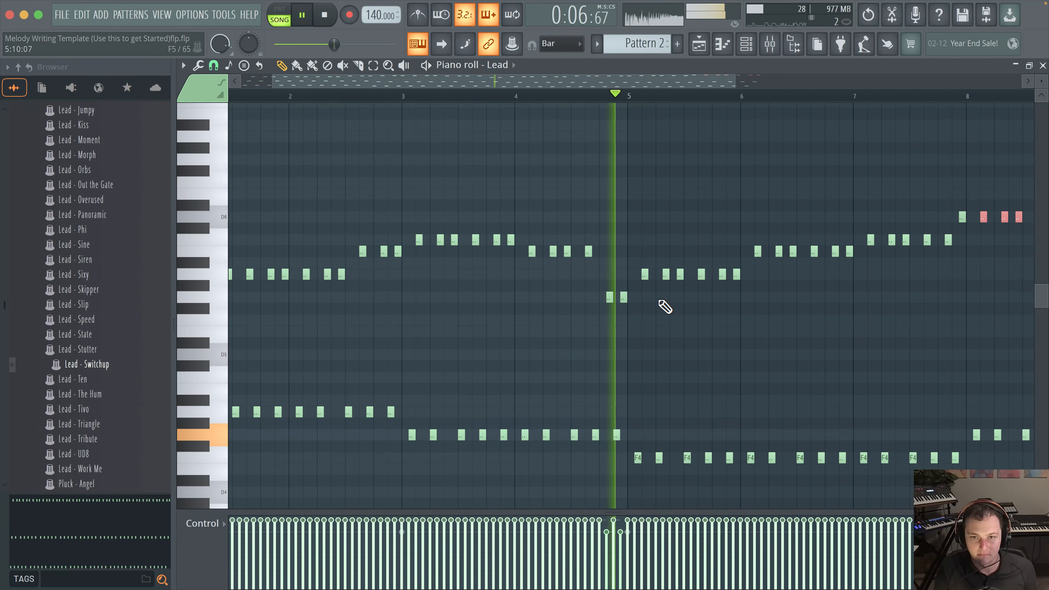
pyautogui.moveTo(586, 250); pyautogui.dragTo(587, 297)
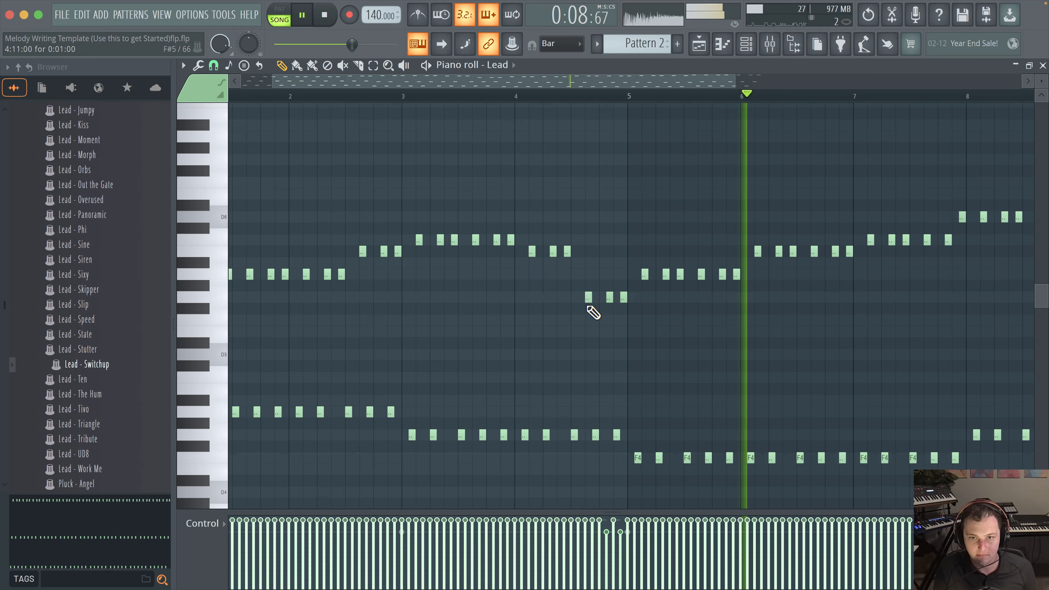
# Step: Lower the last top-row note of bar 7 to C6 and replace the final three of bar 8 with C6, B5 and A5
pyautogui.hscroll(5, 537, 315)
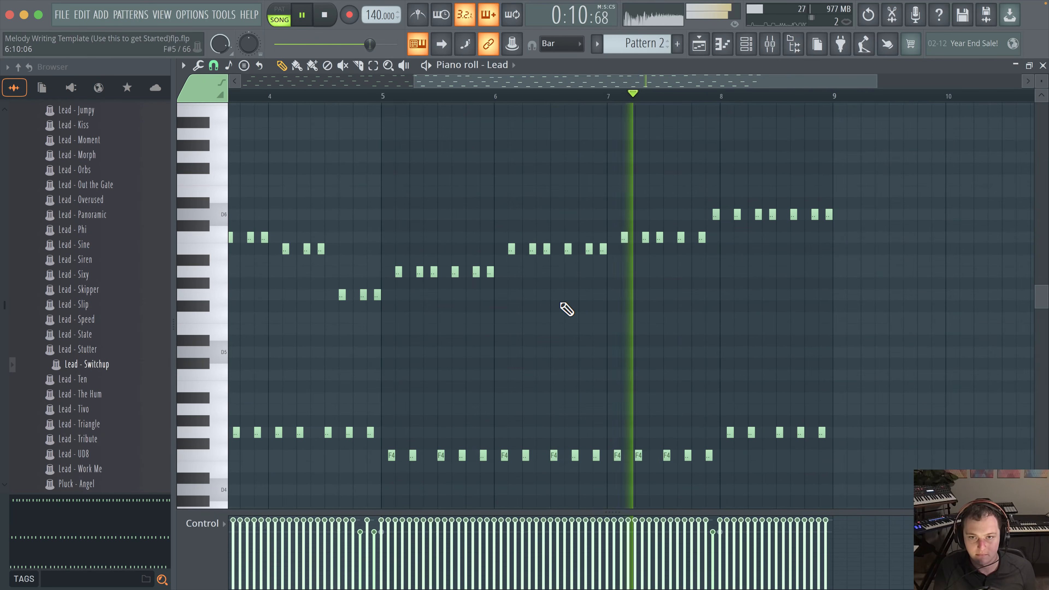
pyautogui.moveTo(695, 311); pyautogui.dragTo(589, 324)
pyautogui.scroll(1, 589, 324)
pyautogui.scroll(1, 595, 329)
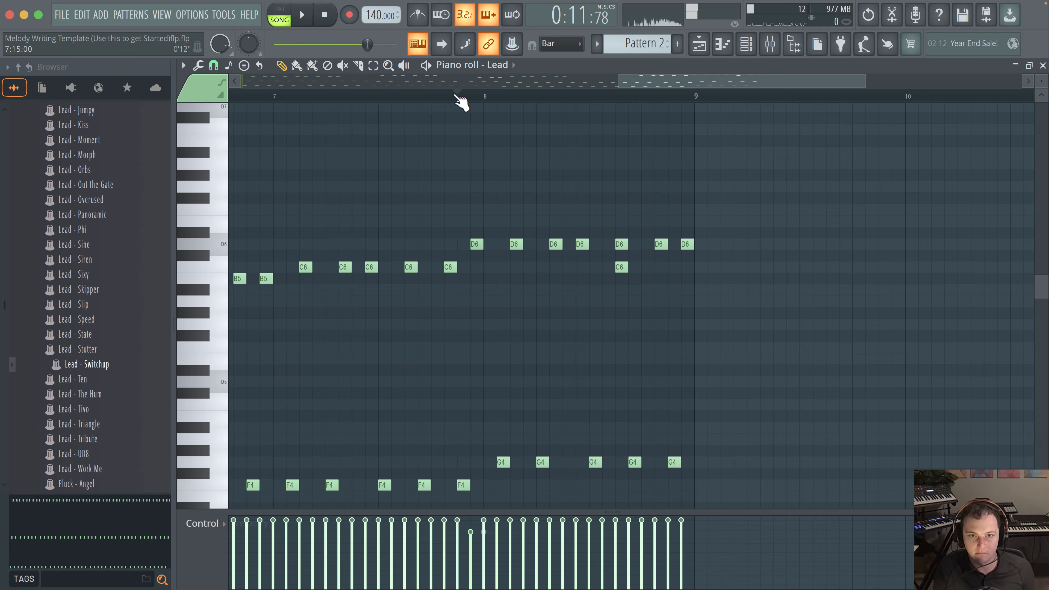
pyautogui.press('space')
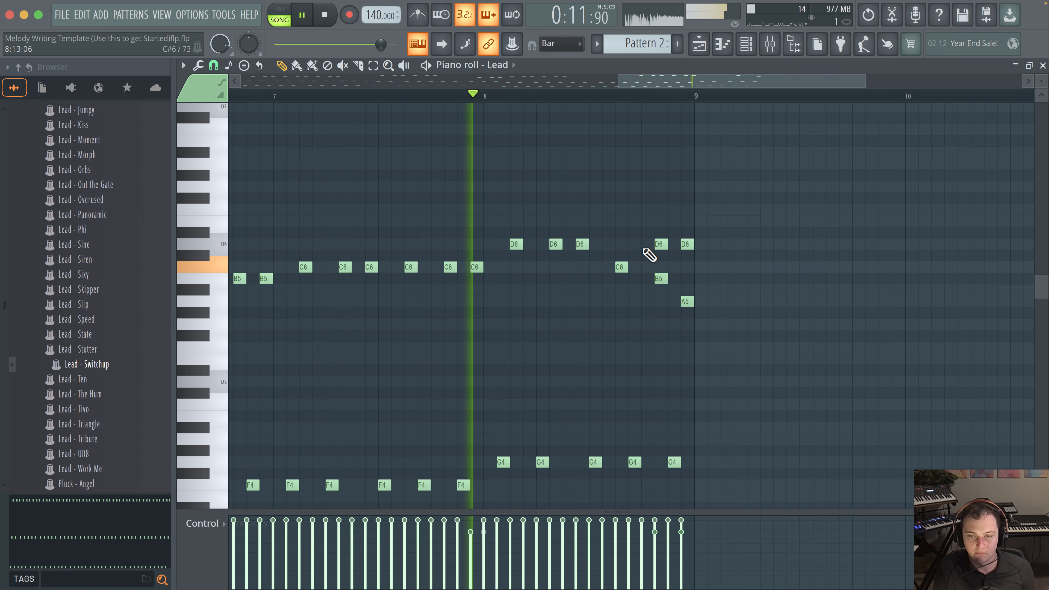
pyautogui.scroll(-3, 682, 260)
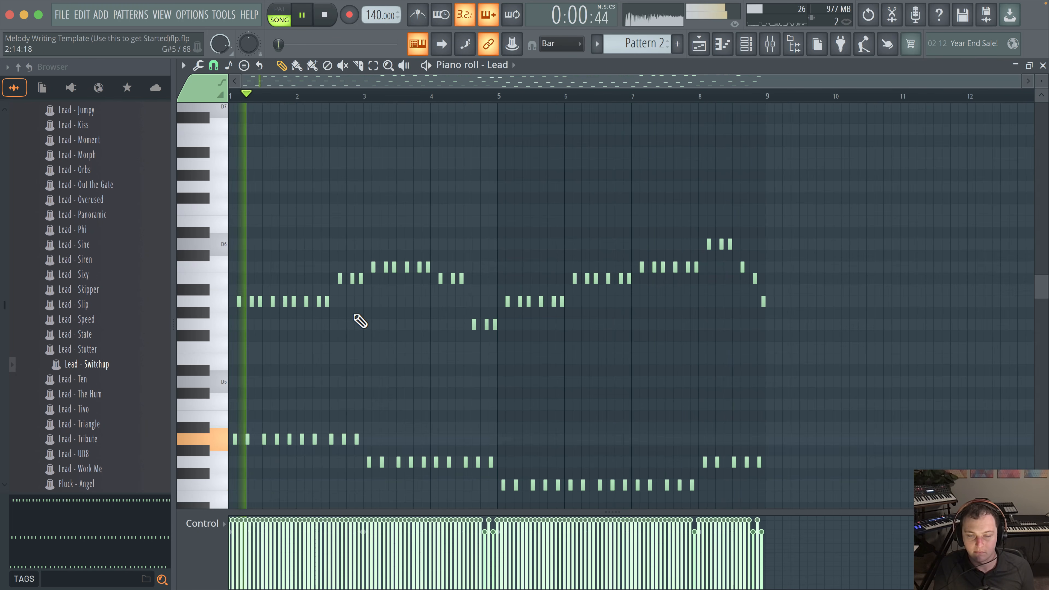
# Step: Stop playback and duplicate all the lead notes of bars 1 to 8 into bars 9 to 16
pyautogui.press('space')
pyautogui.scroll(-3, 513, 234)
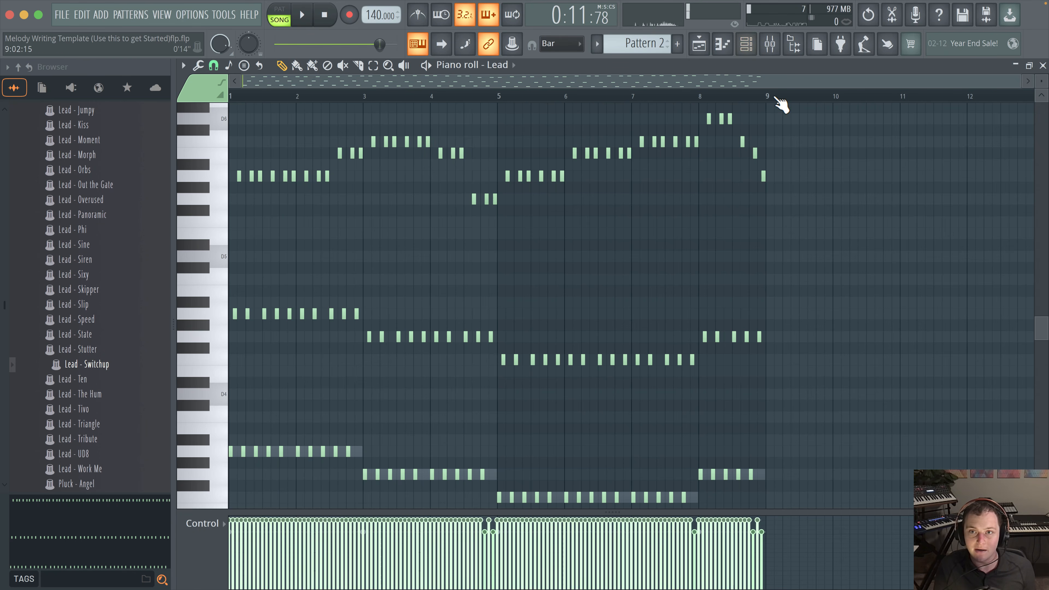
pyautogui.moveTo(790, 119); pyautogui.dragTo(226, 500)
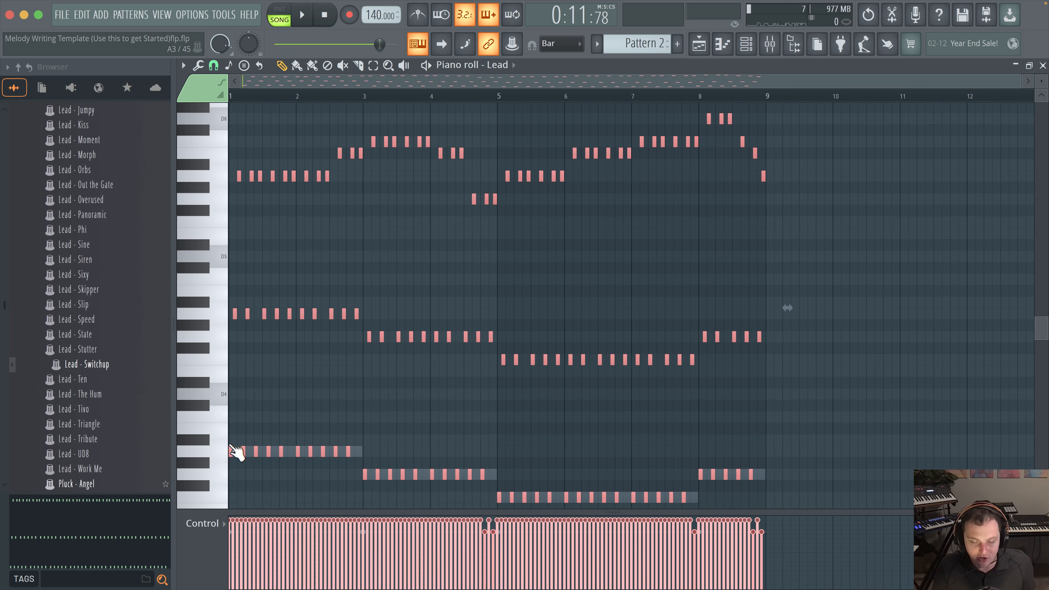
pyautogui.hotkey('ctrl', 'b')
pyautogui.scroll(-3, 426, 347)
pyautogui.scroll(1, 420, 384)
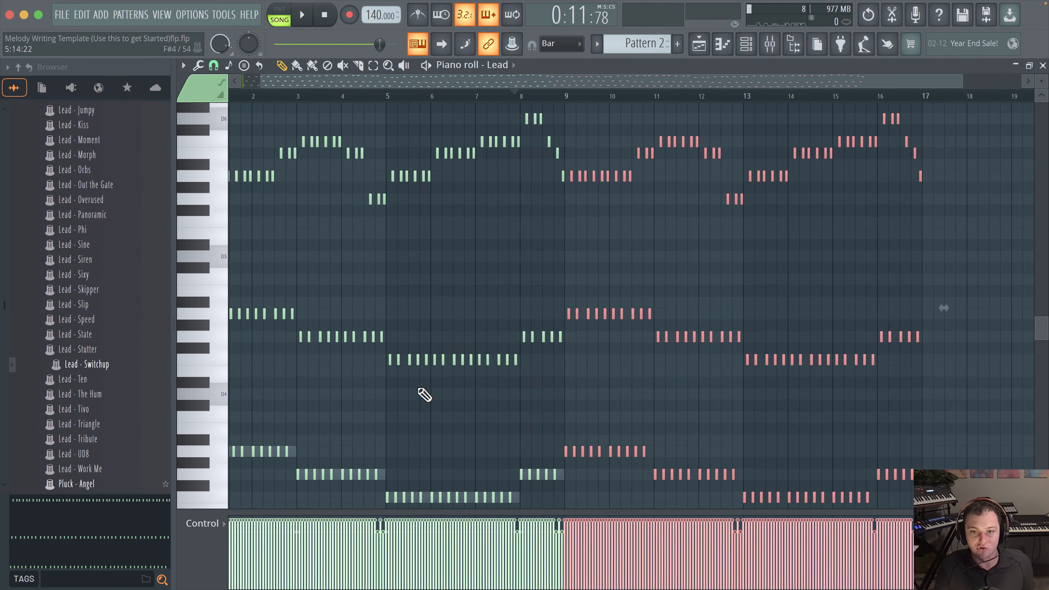
pyautogui.moveTo(419, 389); pyautogui.dragTo(599, 308)
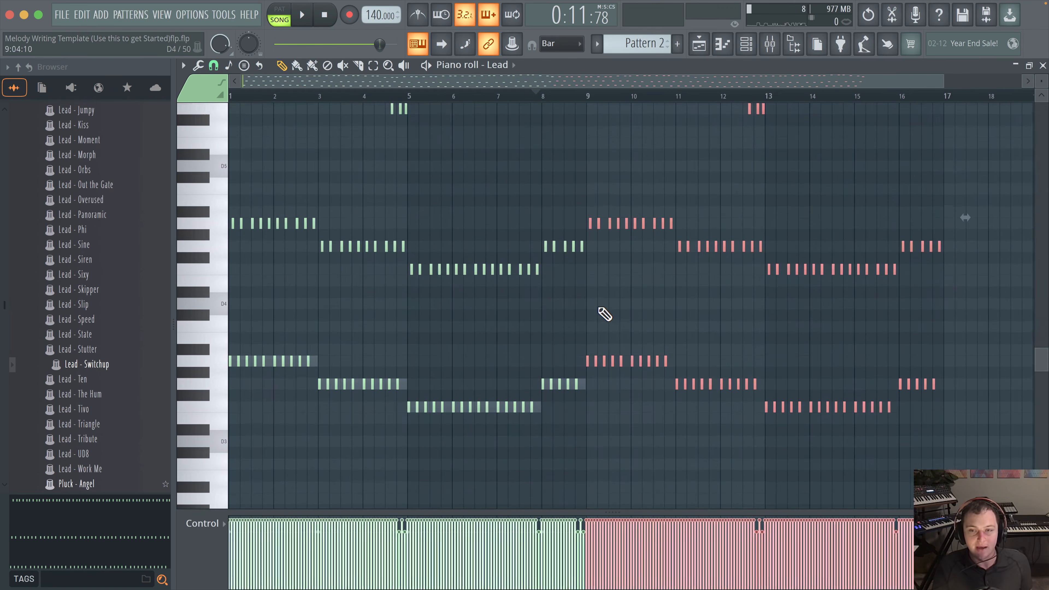
# Step: Open the SubPad notes in the piano roll and duplicate all of them into bars 9 to 16
pyautogui.click(756, 54)
pyautogui.click(686, 174)
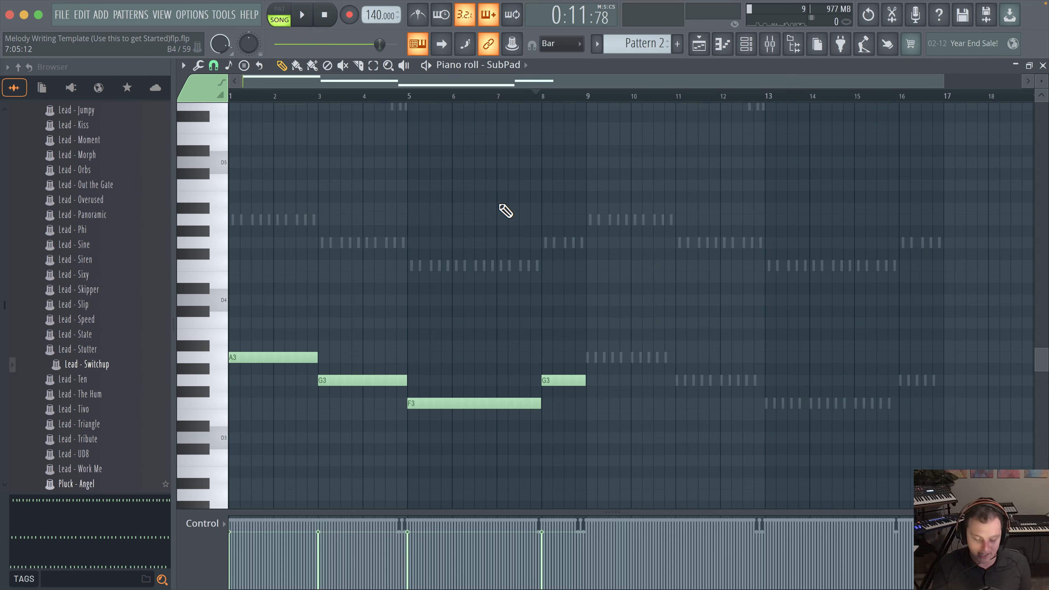
pyautogui.hotkey('ctrl', 'a')
pyautogui.hotkey('ctrl', 'b')
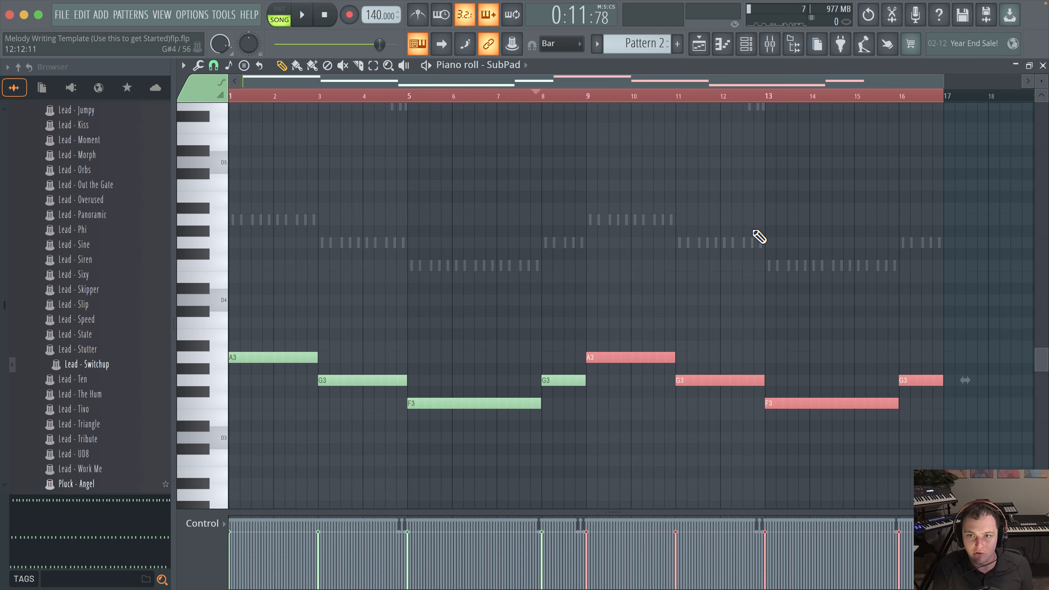
# Step: View the mixer briefly and reopen the Lead channel's notes in the piano roll
pyautogui.click(770, 44)
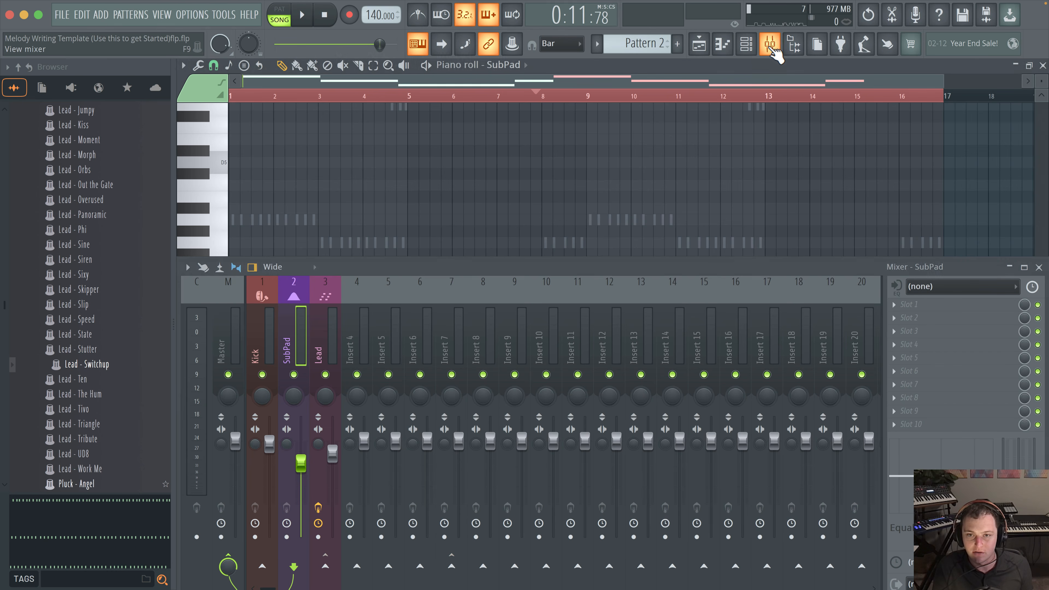
pyautogui.click(747, 58)
pyautogui.click(660, 192)
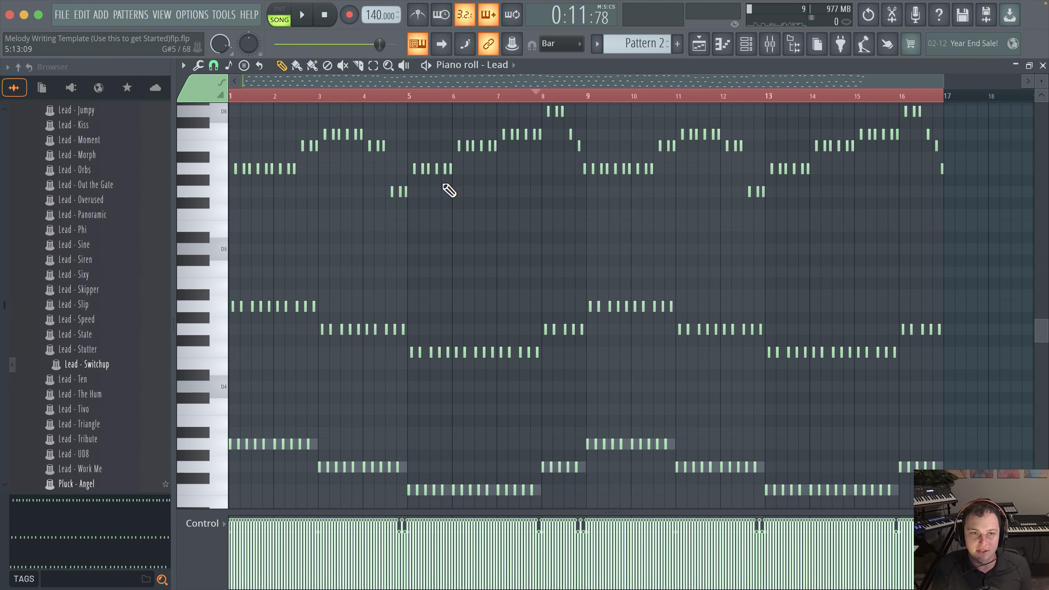
# Step: Play the pattern from the start and follow the Lead's top-row notes into bar 11
pyautogui.press('space')
pyautogui.scroll(3, 330, 223)
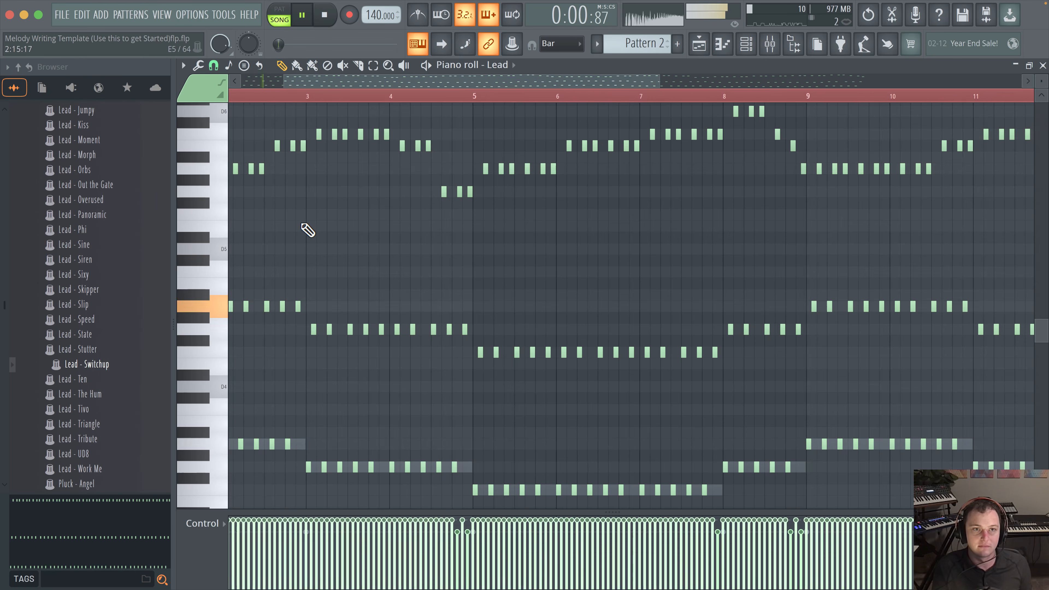
pyautogui.moveTo(300, 223); pyautogui.dragTo(483, 257)
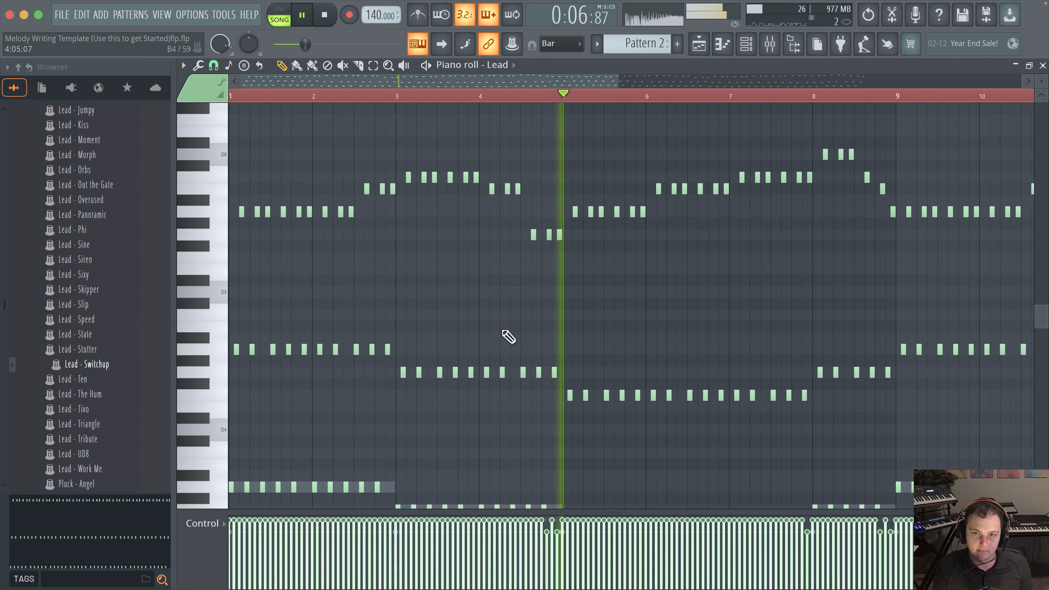
pyautogui.moveTo(699, 314); pyautogui.dragTo(570, 329)
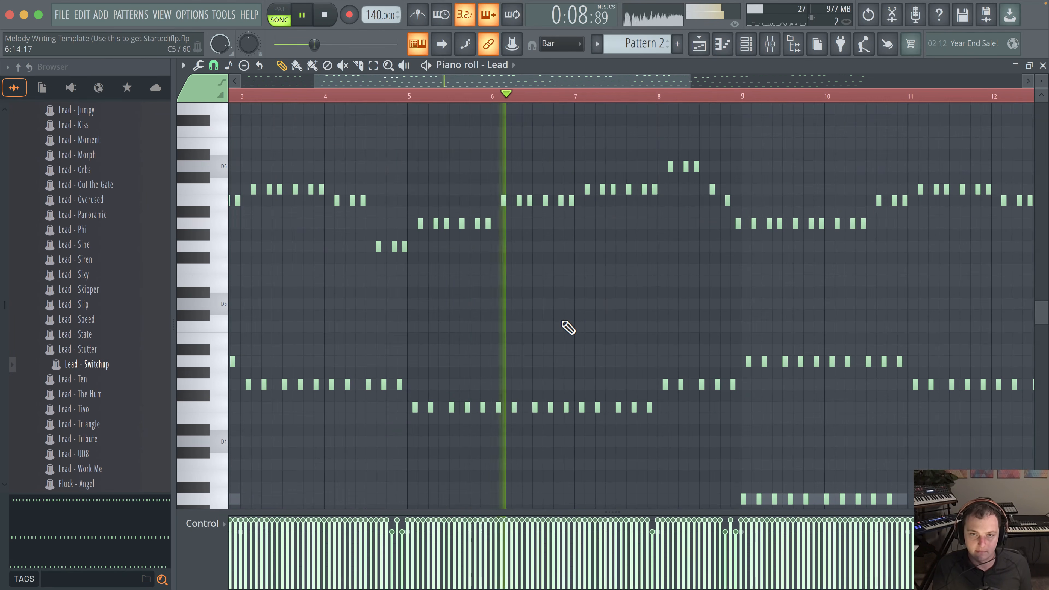
pyautogui.moveTo(658, 293); pyautogui.dragTo(545, 301)
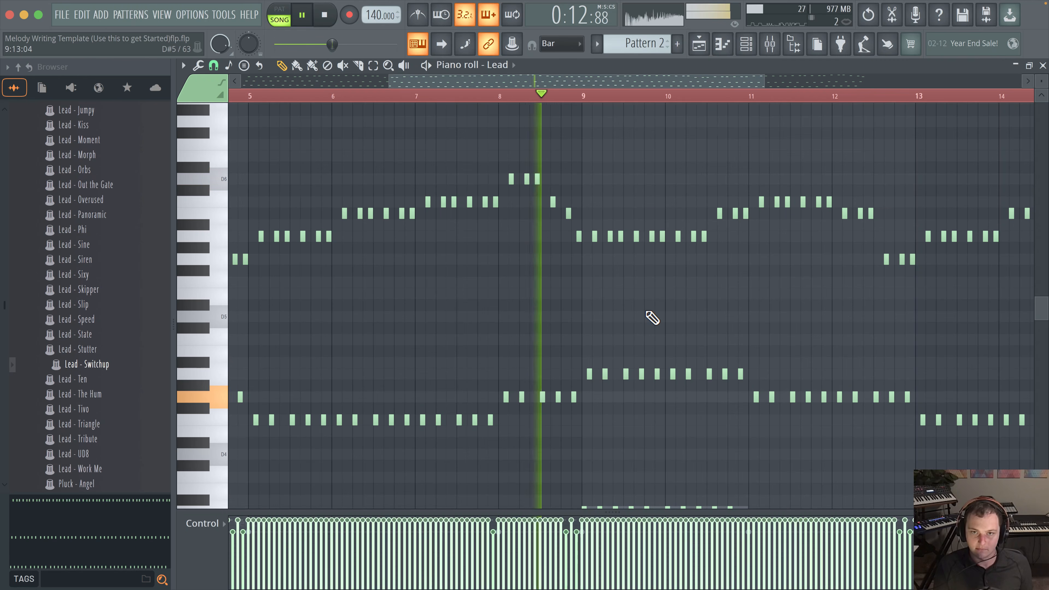
pyautogui.hscroll(5, 587, 292)
pyautogui.scroll(1, 553, 269)
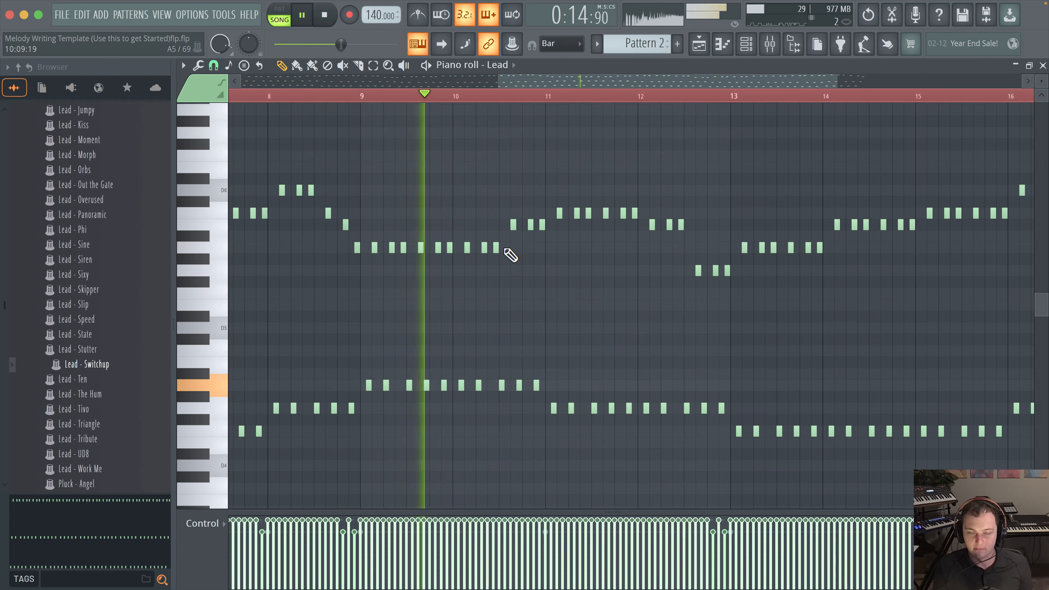
pyautogui.scroll(1, 518, 252)
pyautogui.moveTo(581, 263); pyautogui.dragTo(431, 282)
pyautogui.scroll(4, 528, 272)
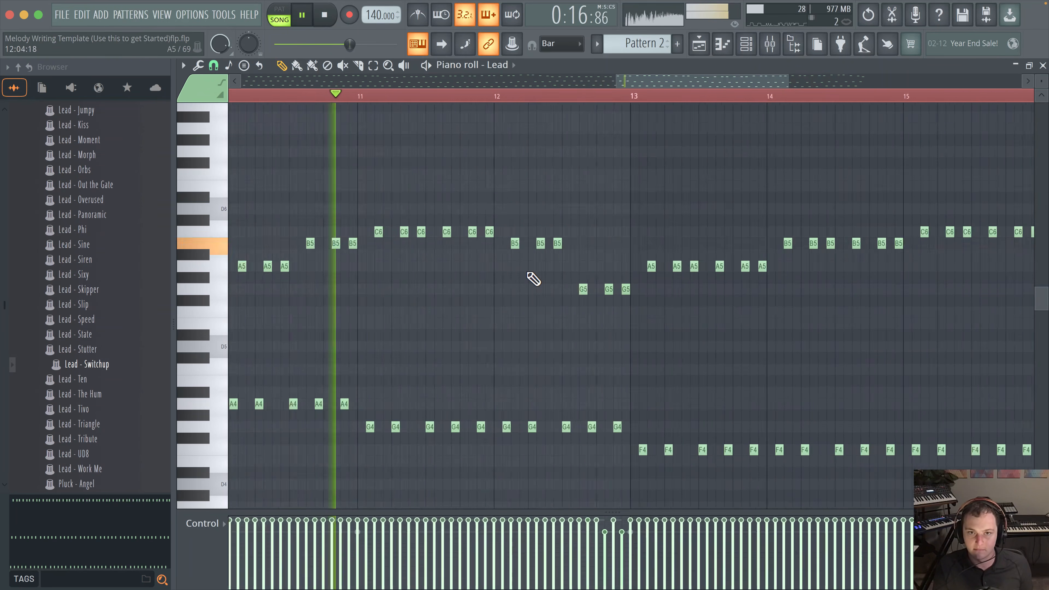
# Step: Raise the first three top-row notes of bar 12 to E6 and replace its final three with one D6 and one C6
pyautogui.press('space')
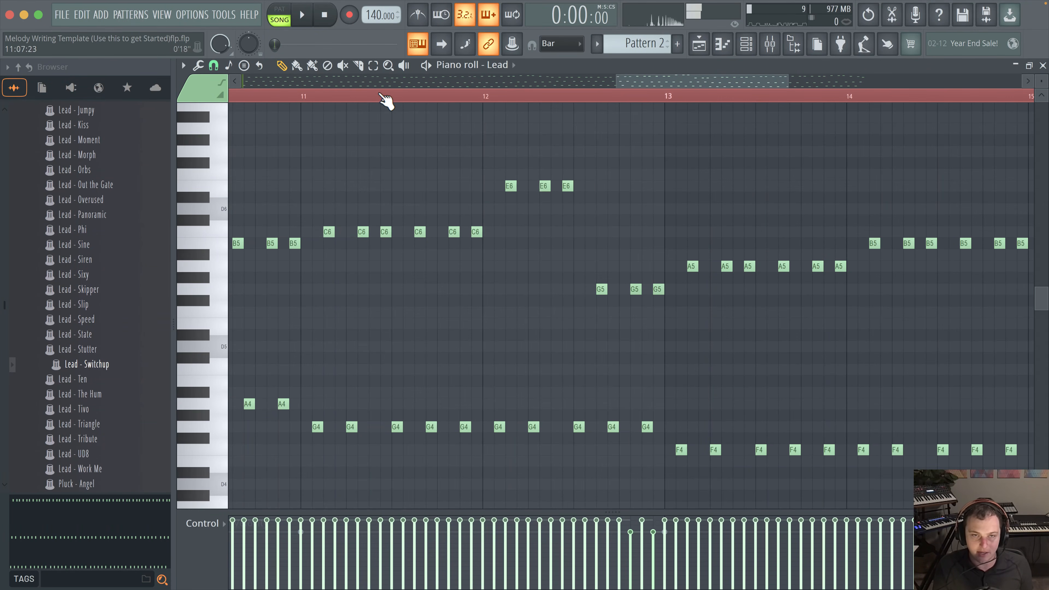
pyautogui.press('space')
pyautogui.moveTo(556, 263); pyautogui.dragTo(656, 201)
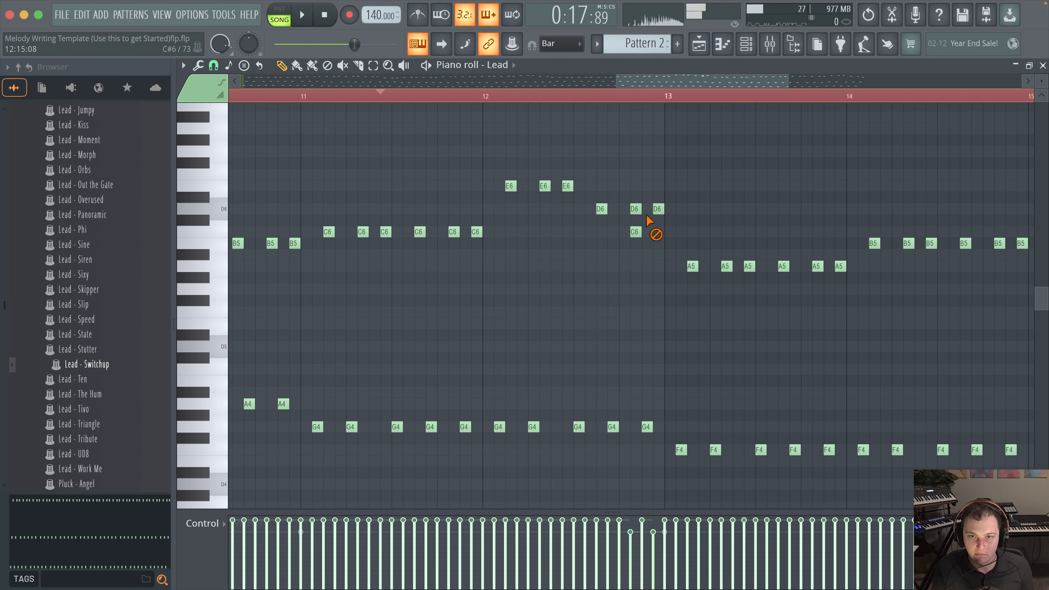
pyautogui.rightClick(636, 209)
pyautogui.rightClick(658, 211)
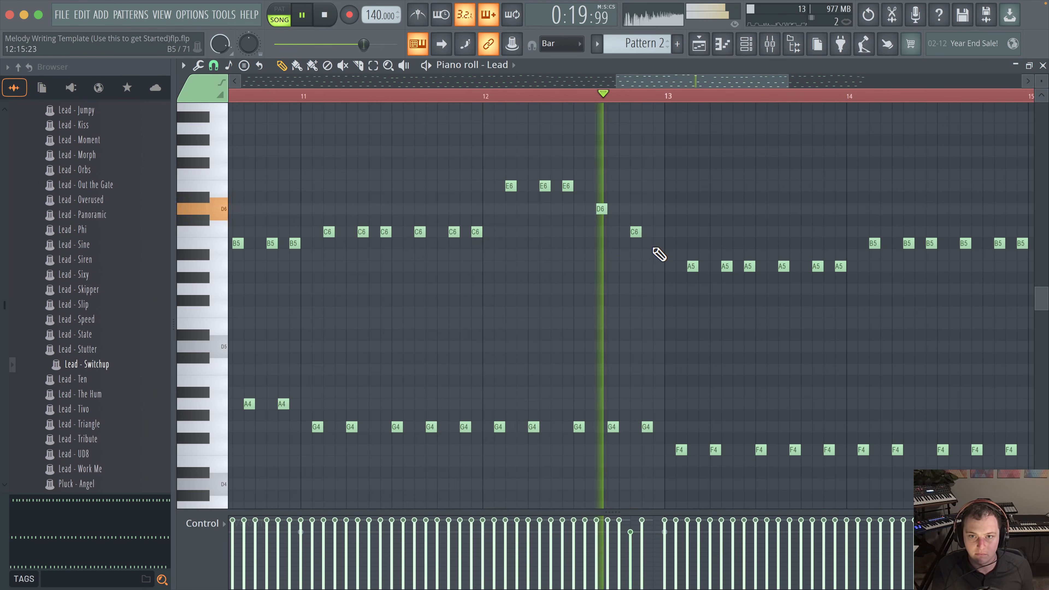
# Step: Lower the final two top-row notes of bar 12 to C6 and B5, and add a closing A5 just before bar 13
pyautogui.press('space')
pyautogui.press('space')
pyautogui.moveTo(602, 209); pyautogui.dragTo(636, 244)
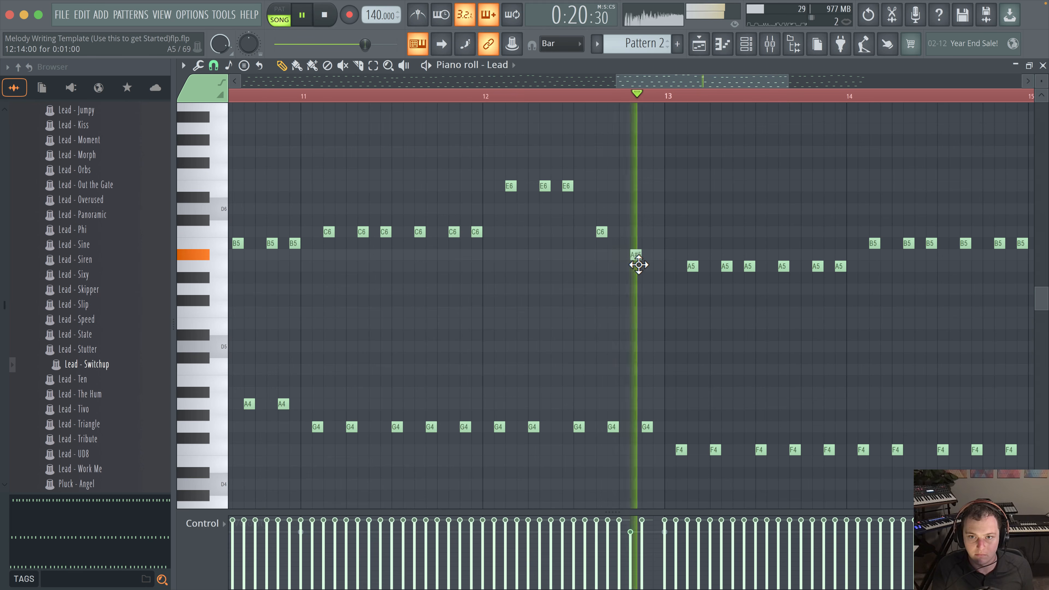
pyautogui.hscroll(4, 674, 267)
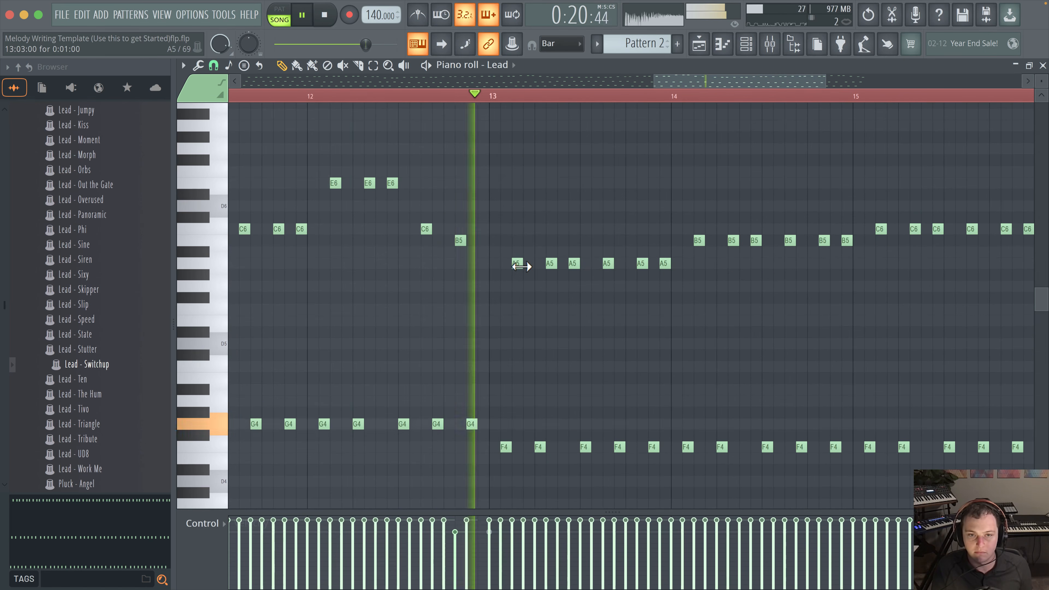
pyautogui.press('space')
pyautogui.press('space')
pyautogui.click(482, 266)
# Step: Raise the three D6 notes at the start of bar 16 to G6, keeping a C6 right after them
pyautogui.hscroll(5, 495, 318)
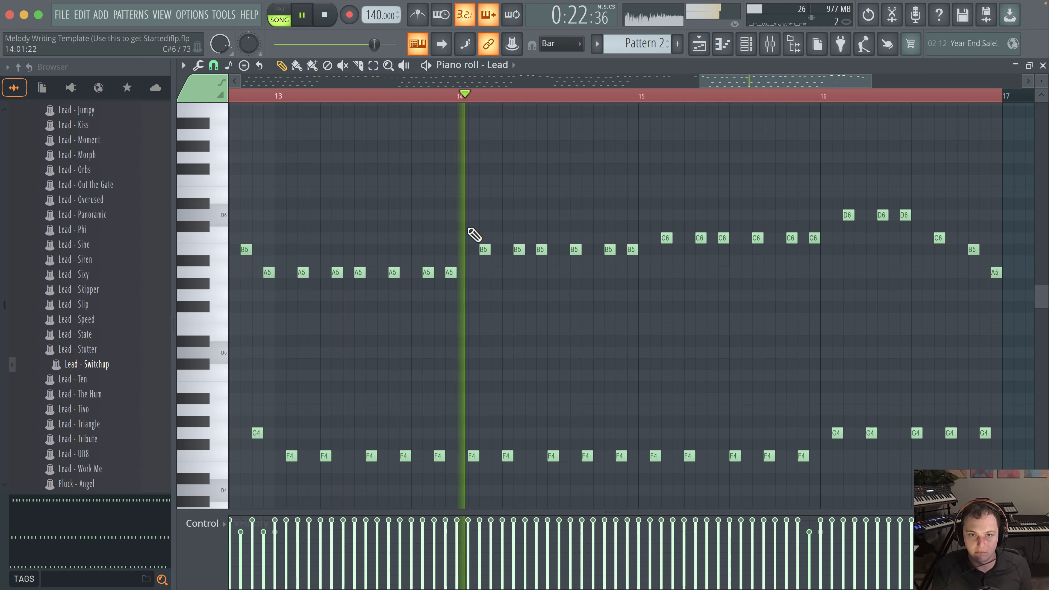
pyautogui.scroll(2, 569, 323)
pyautogui.hscroll(7, 569, 323)
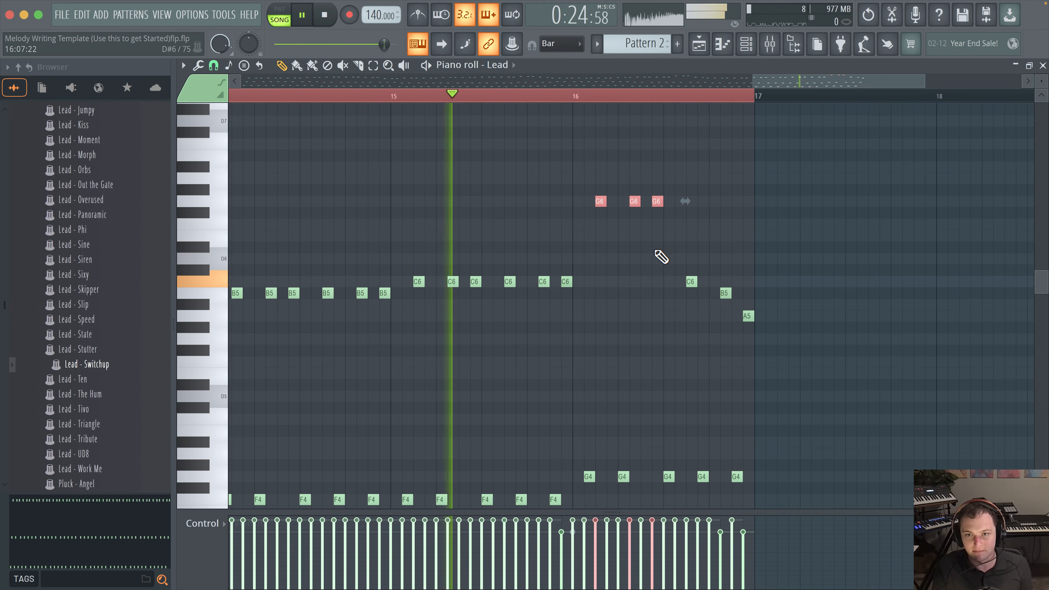
pyautogui.rightClick(689, 284)
pyautogui.click(689, 282)
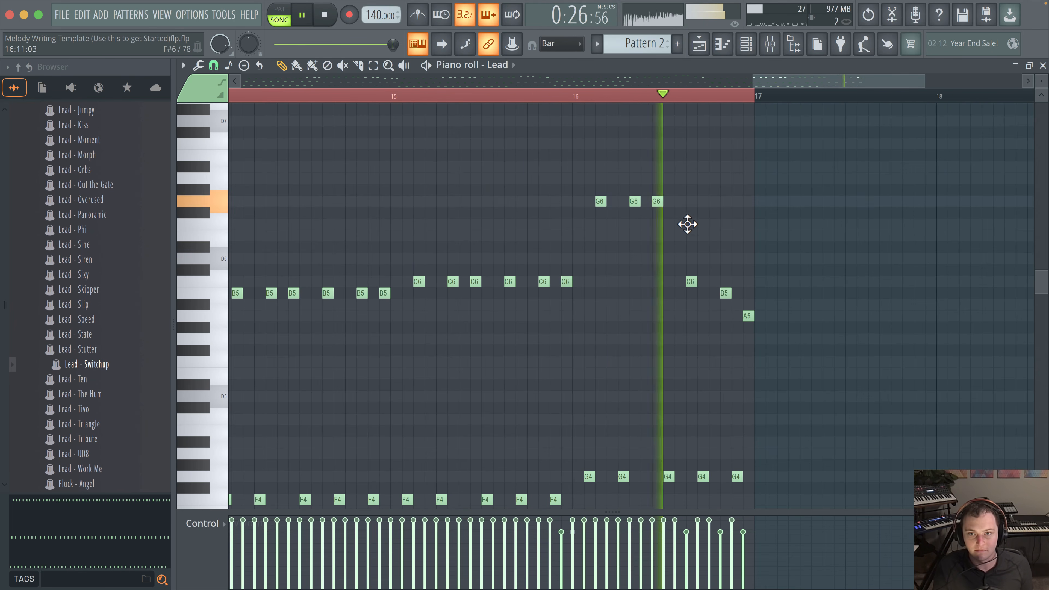
# Step: Play back the full 16-bar melody and raise the last top-row note of bar 11 to E6
pyautogui.scroll(-6, 525, 217)
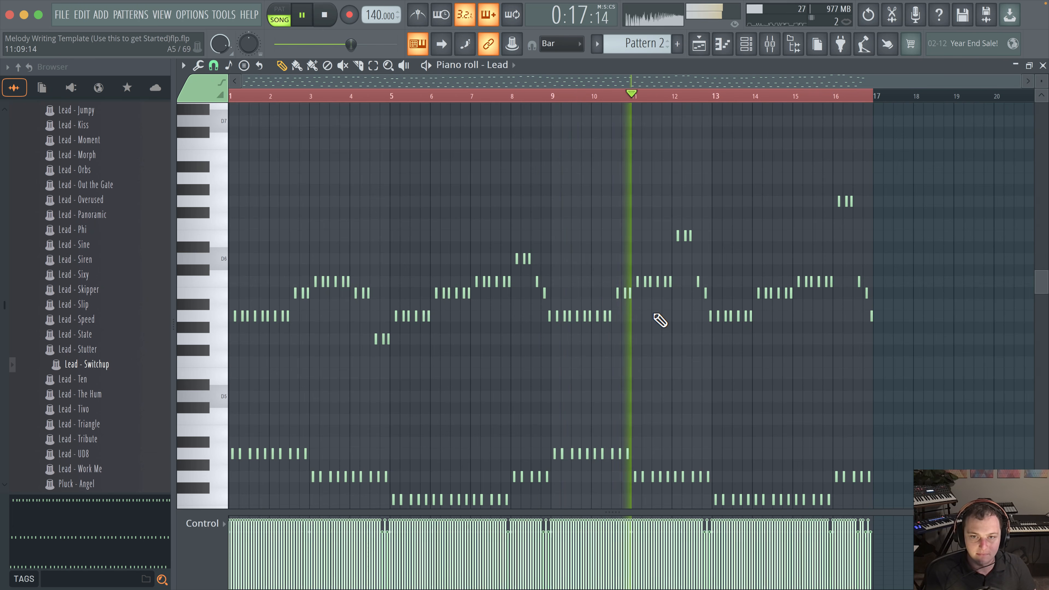
pyautogui.scroll(-1, 514, 326)
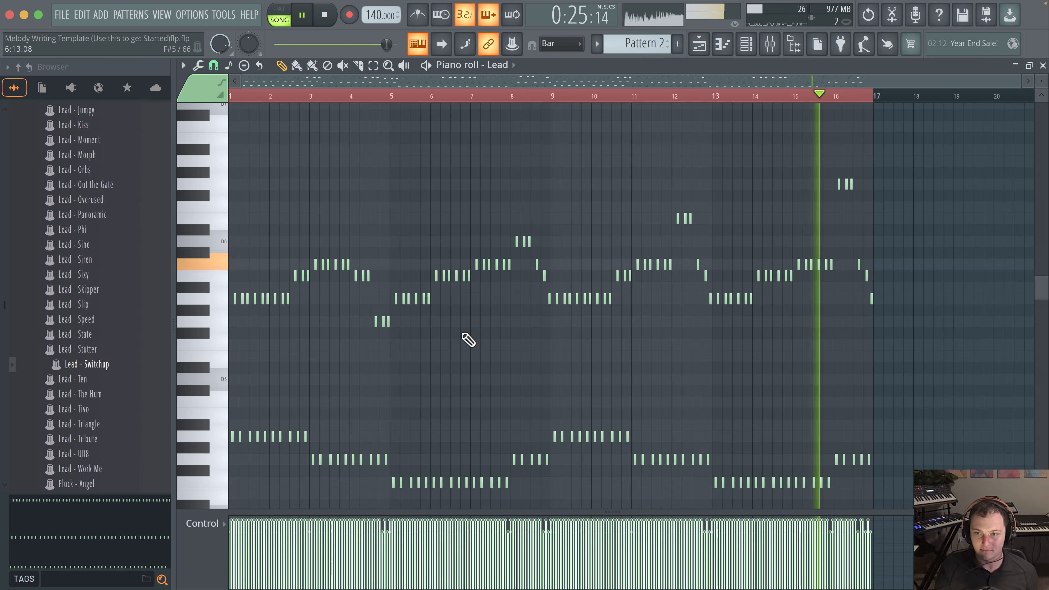
pyautogui.scroll(5, 869, 308)
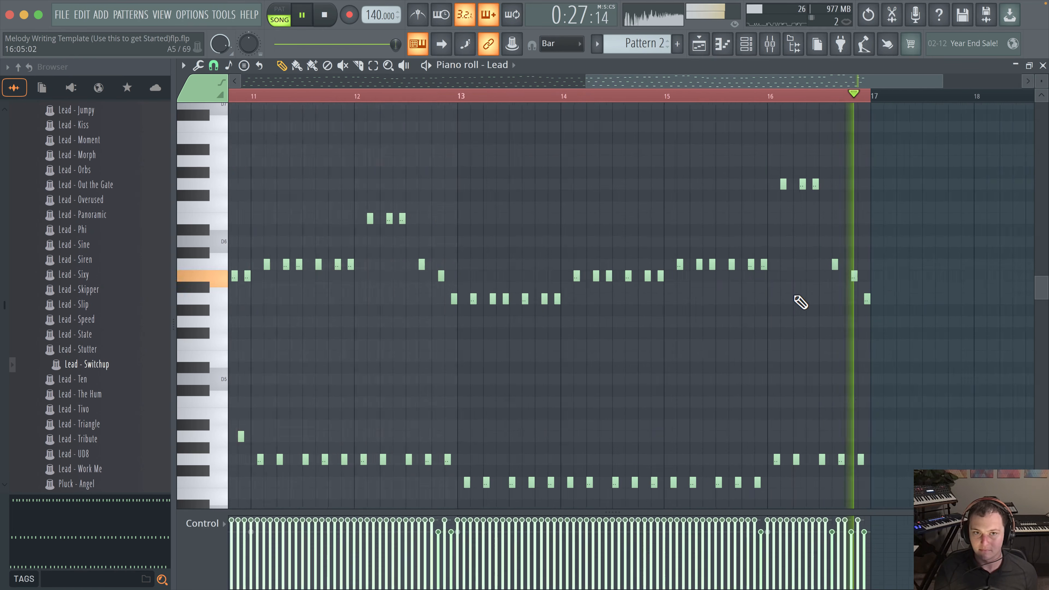
pyautogui.scroll(-1, 797, 296)
pyautogui.scroll(3, 433, 274)
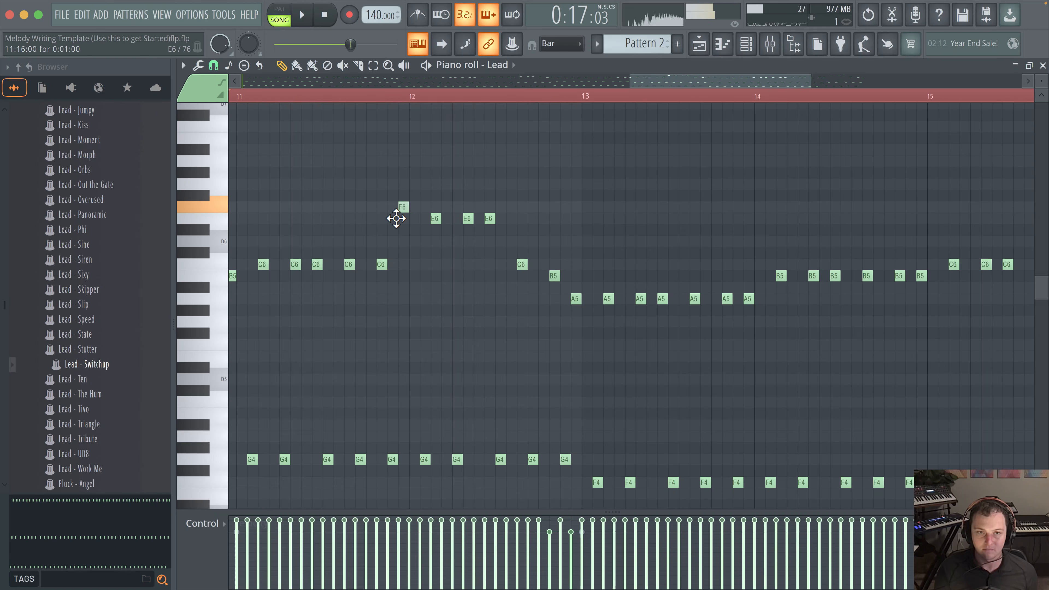
pyautogui.hscroll(-3, 381, 195)
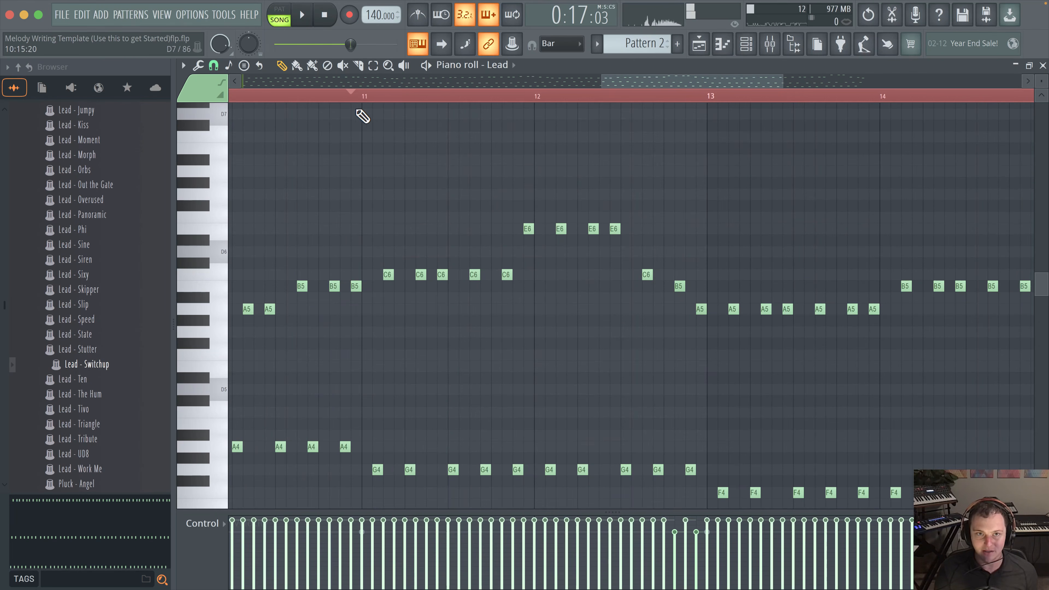
pyautogui.press('space')
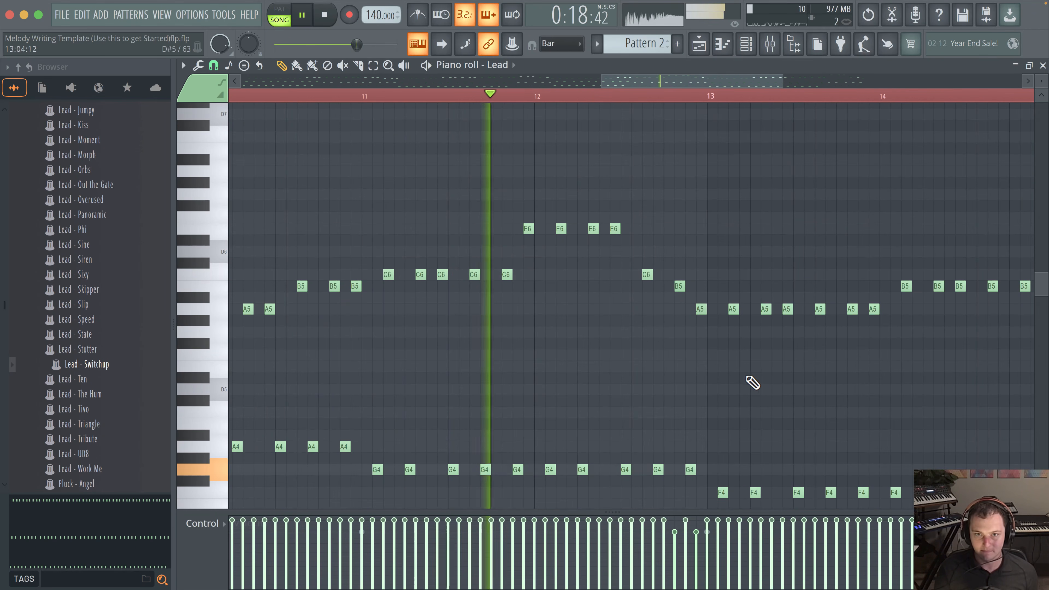
# Step: Raise the last C6 note of bar 15 to G6 and check it by playing from bar 15
pyautogui.moveTo(809, 383); pyautogui.dragTo(305, 361)
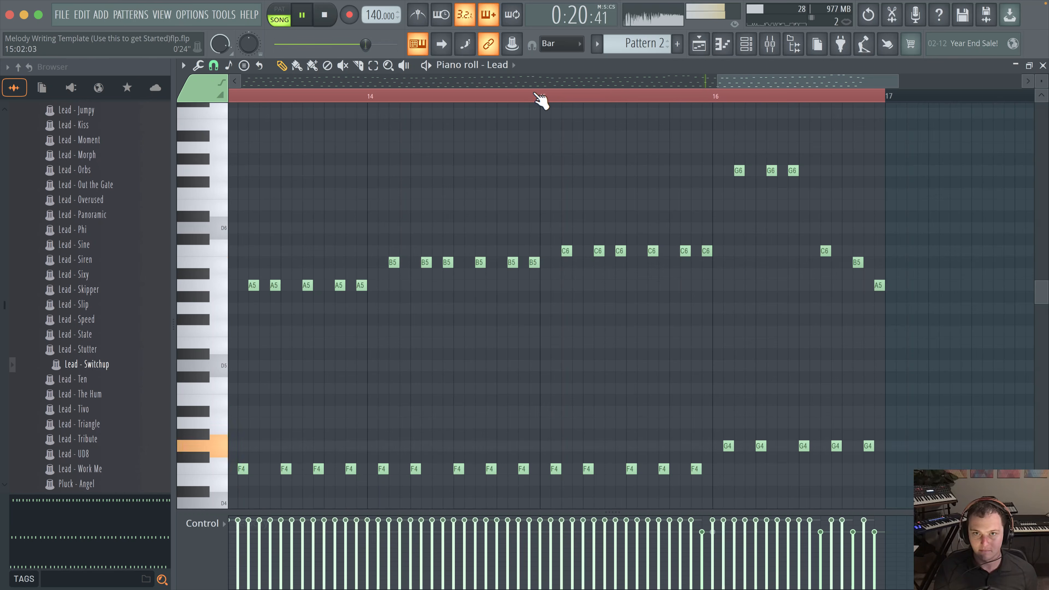
pyautogui.click(540, 99)
pyautogui.moveTo(710, 251); pyautogui.dragTo(706, 167)
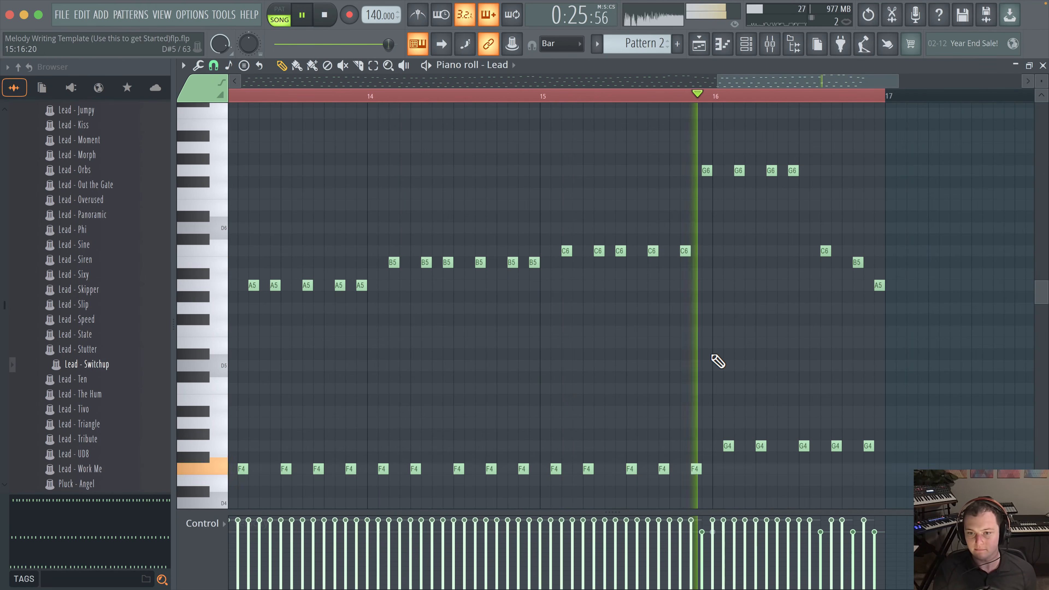
pyautogui.press('space')
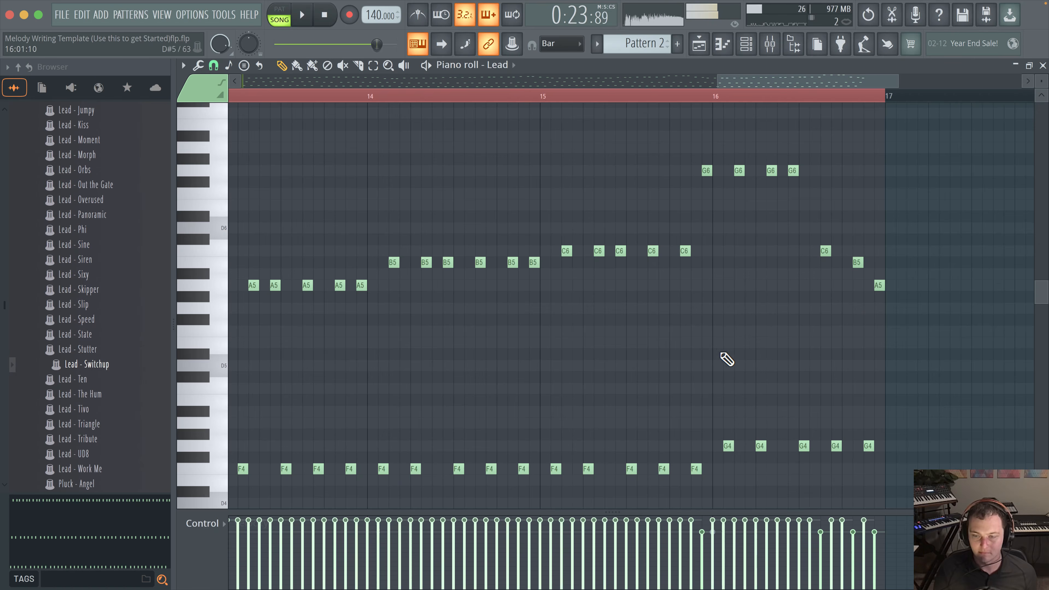
# Step: Try moving the G6 note at the end of bar 15 one step earlier, and return it to its place
pyautogui.scroll(-4, 723, 353)
pyautogui.scroll(5, 715, 166)
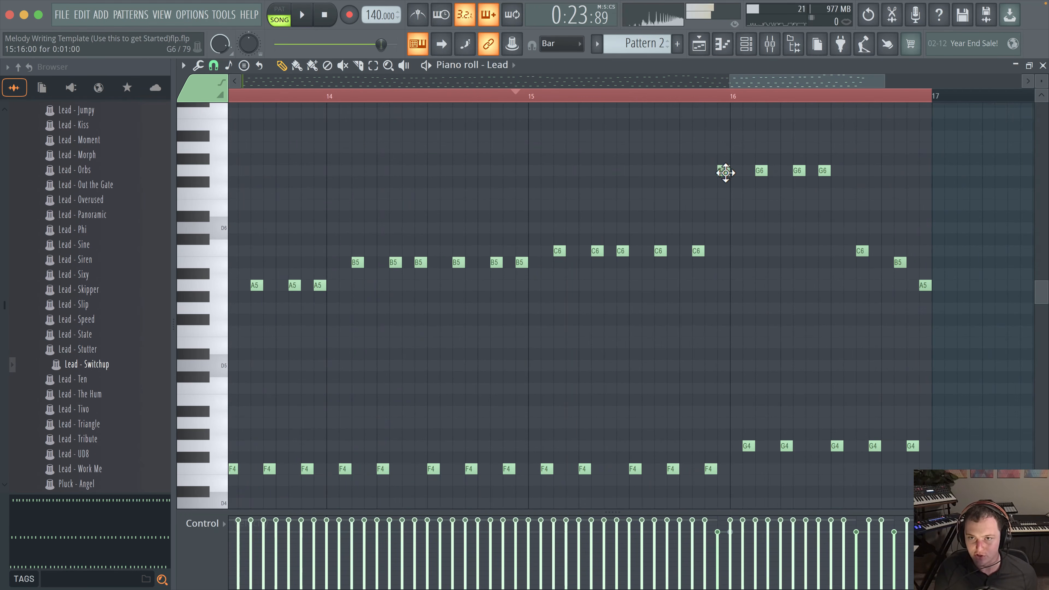
pyautogui.moveTo(725, 173); pyautogui.dragTo(713, 170)
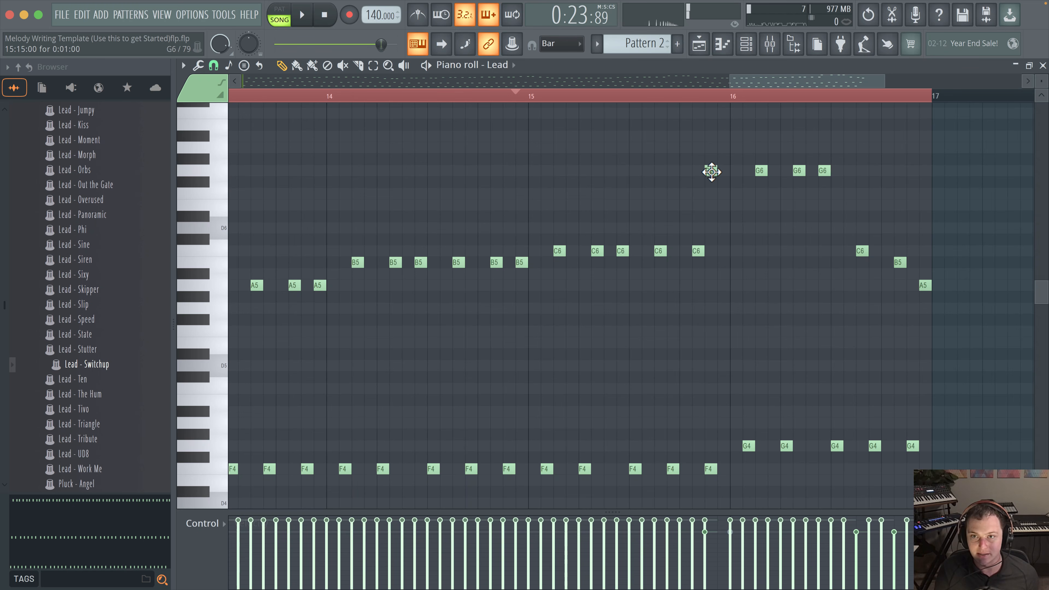
pyautogui.moveTo(711, 172); pyautogui.dragTo(715, 172)
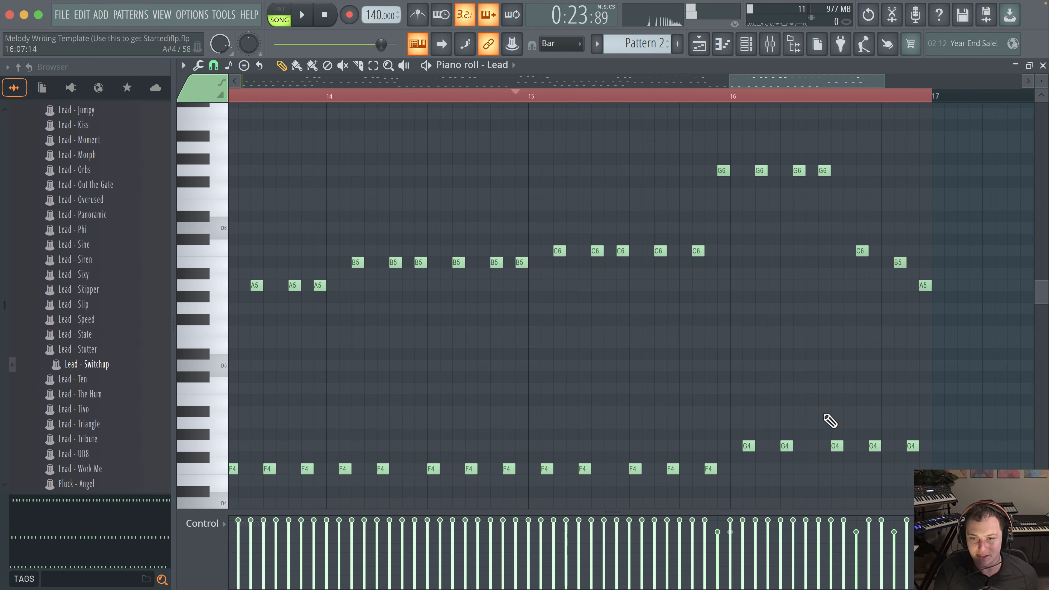
# Step: Open the playlist and move the Pattern 2 clip down to Track 3
pyautogui.scroll(-6, 547, 398)
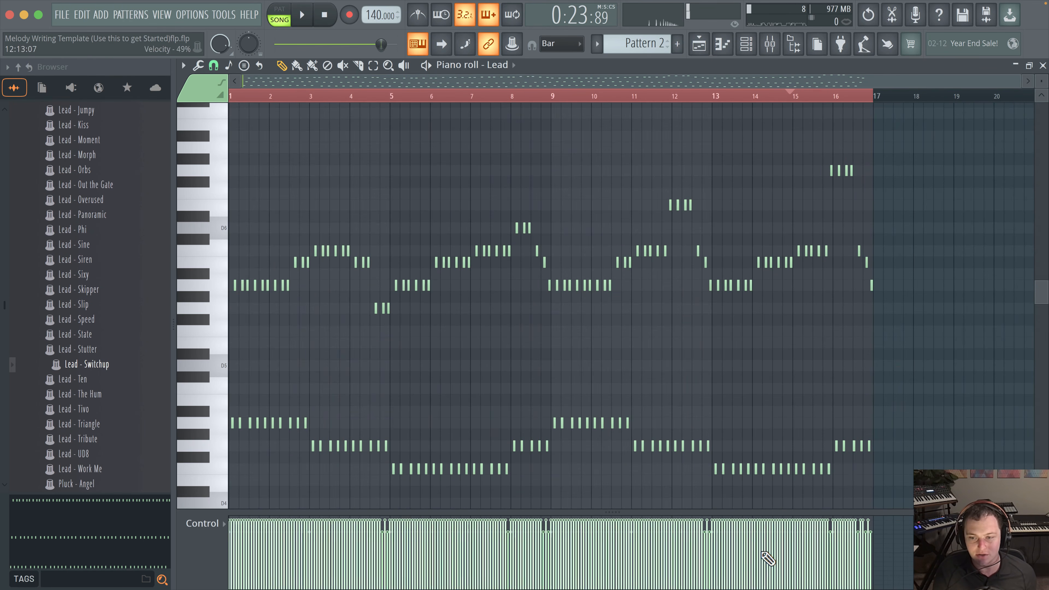
pyautogui.click(753, 53)
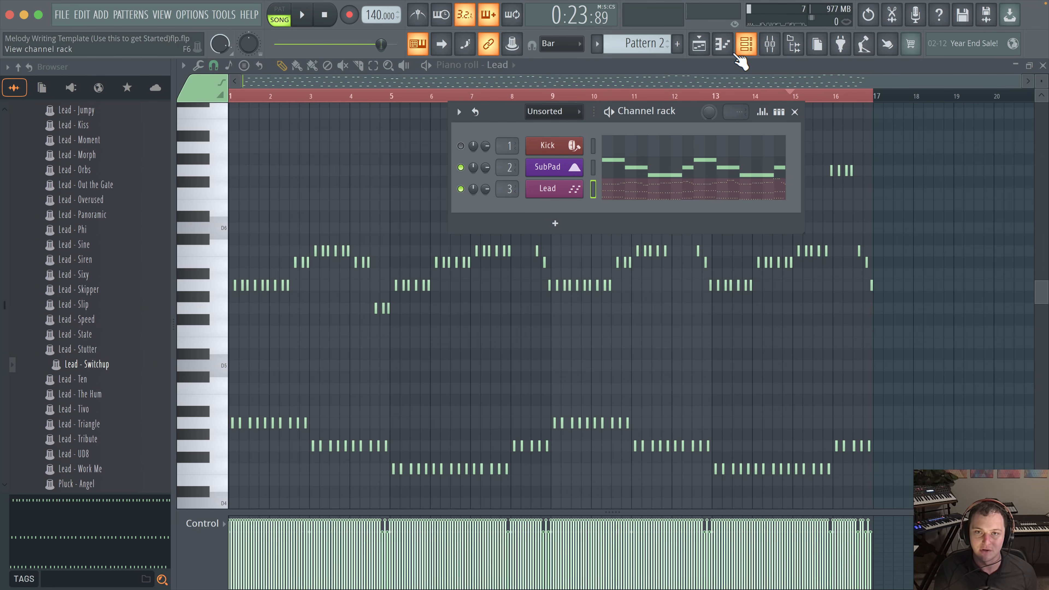
pyautogui.click(699, 44)
pyautogui.moveTo(463, 173); pyautogui.dragTo(463, 215)
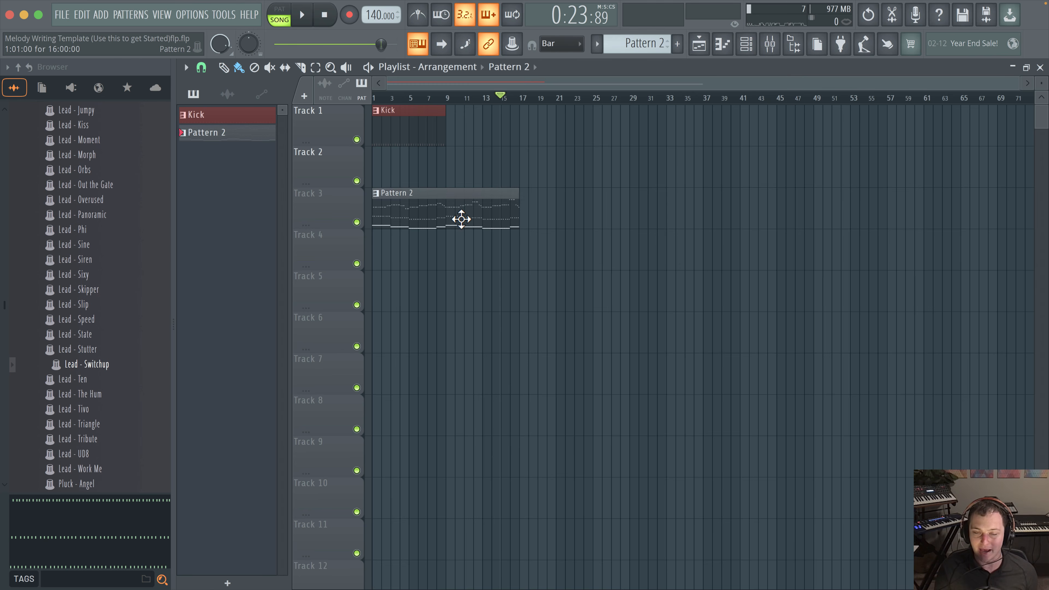
# Step: Open the notes of the Pattern 2 clip and show the Lead channel in the piano roll
pyautogui.doubleClick(462, 219)
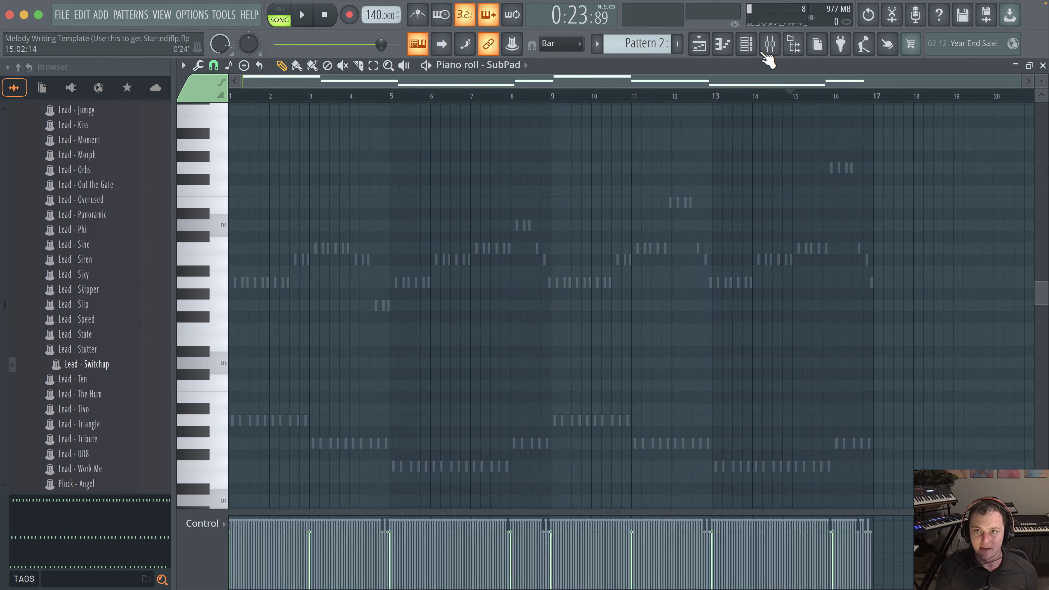
pyautogui.click(746, 44)
pyautogui.click(639, 191)
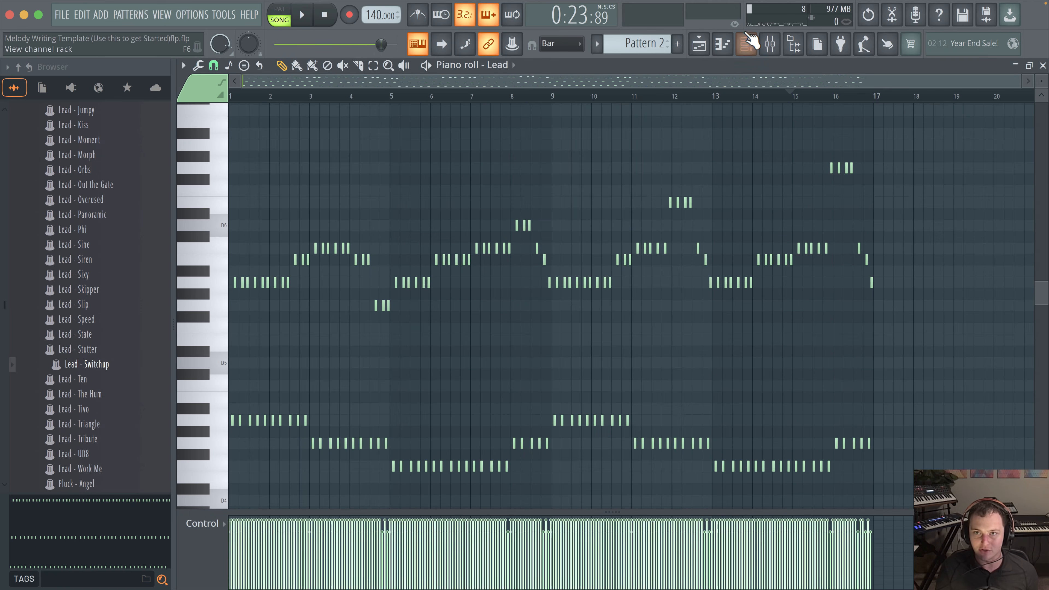
# Step: Unmute the Kick channel in the channel rack and reopen the Lead notes in the piano roll
pyautogui.click(748, 44)
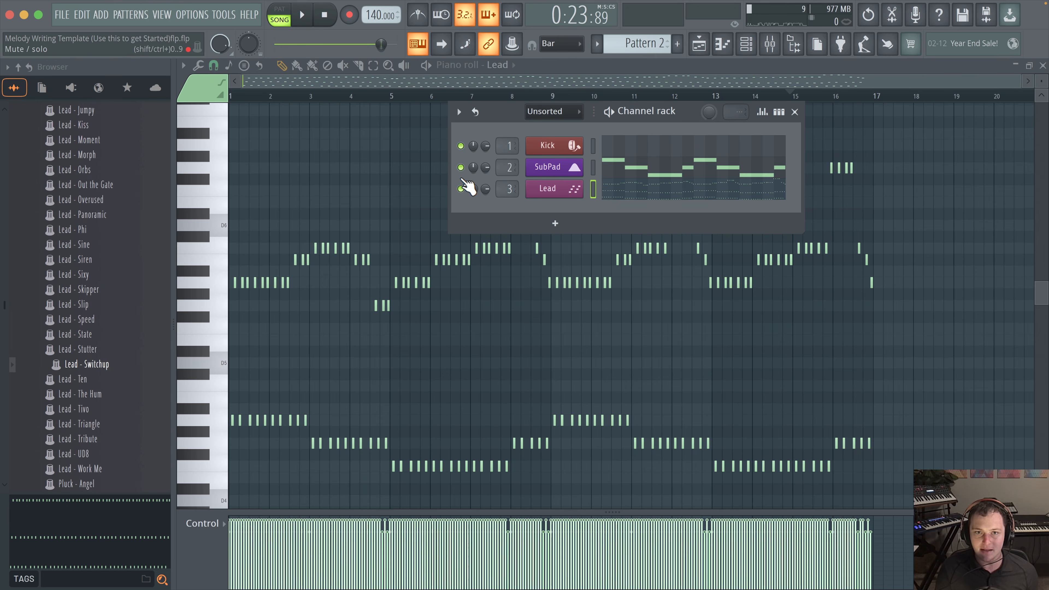
pyautogui.click(644, 186)
pyautogui.click(644, 187)
# Step: Transpose all the Lead notes down two semitones and play the pattern from the start
pyautogui.moveTo(764, 222); pyautogui.dragTo(824, 206)
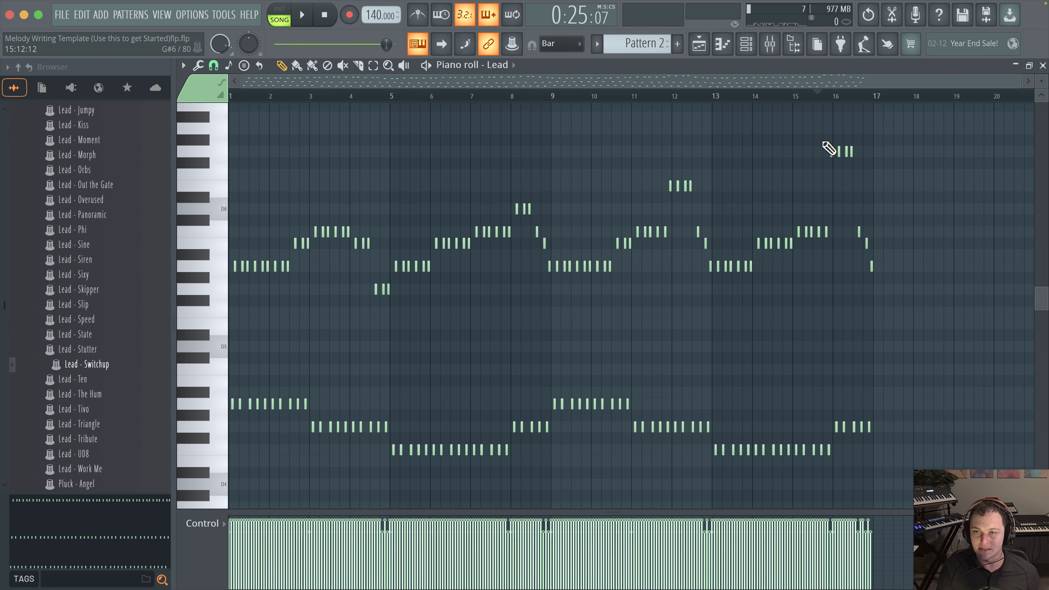
pyautogui.press('space')
pyautogui.press('space')
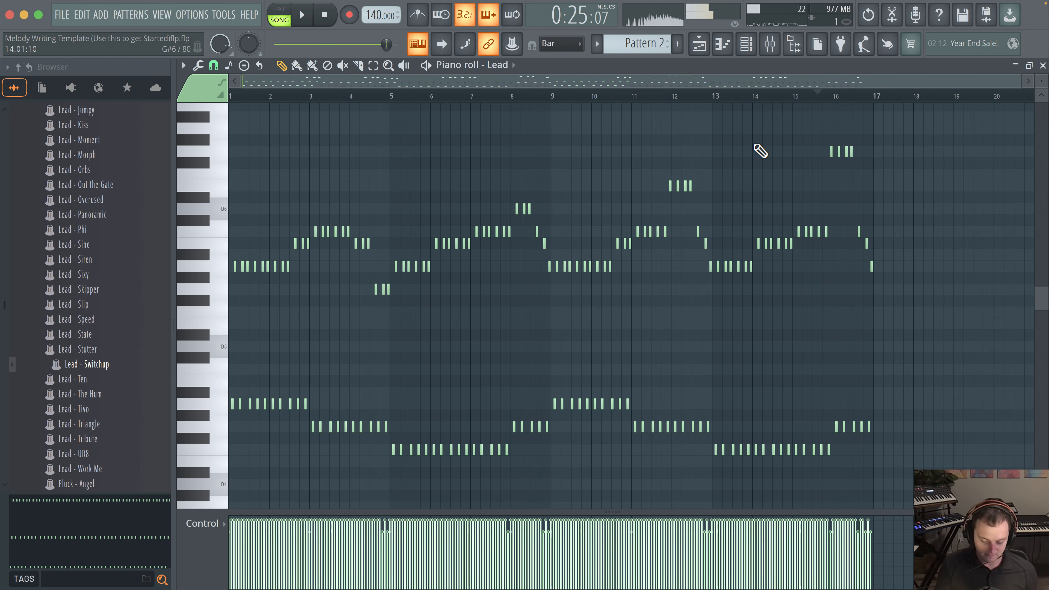
pyautogui.hotkey('ctrl', 'a')
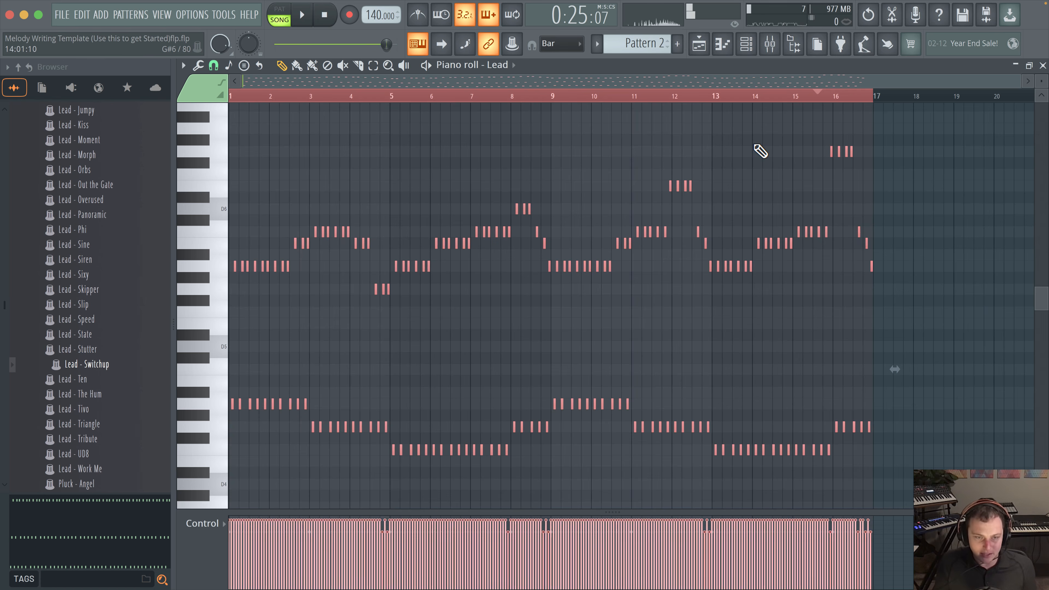
pyautogui.scroll(-2, 760, 152)
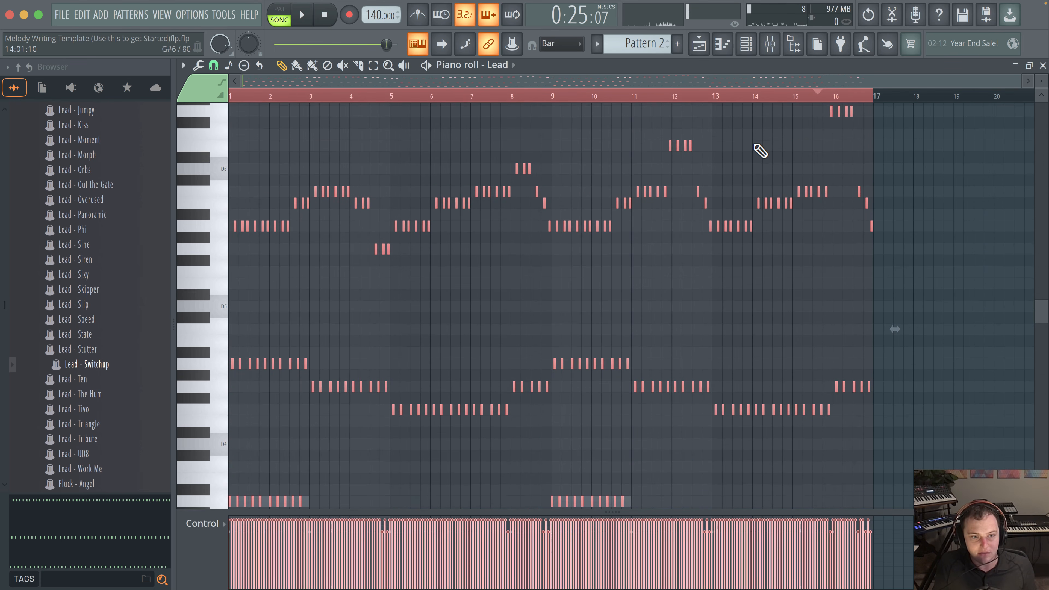
pyautogui.scroll(-2, 760, 152)
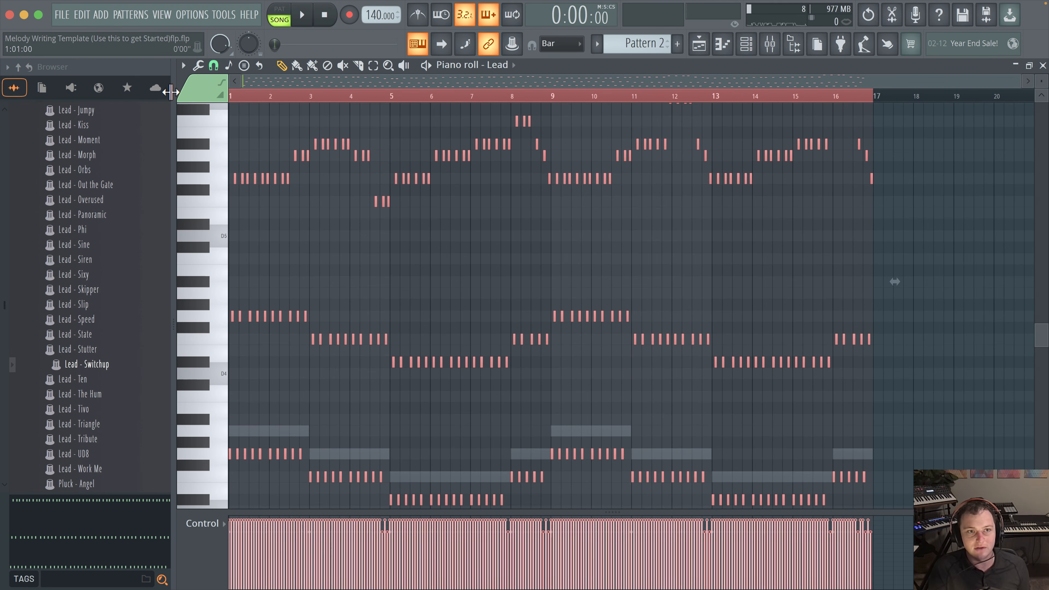
pyautogui.scroll(1, 502, 178)
pyautogui.press('space')
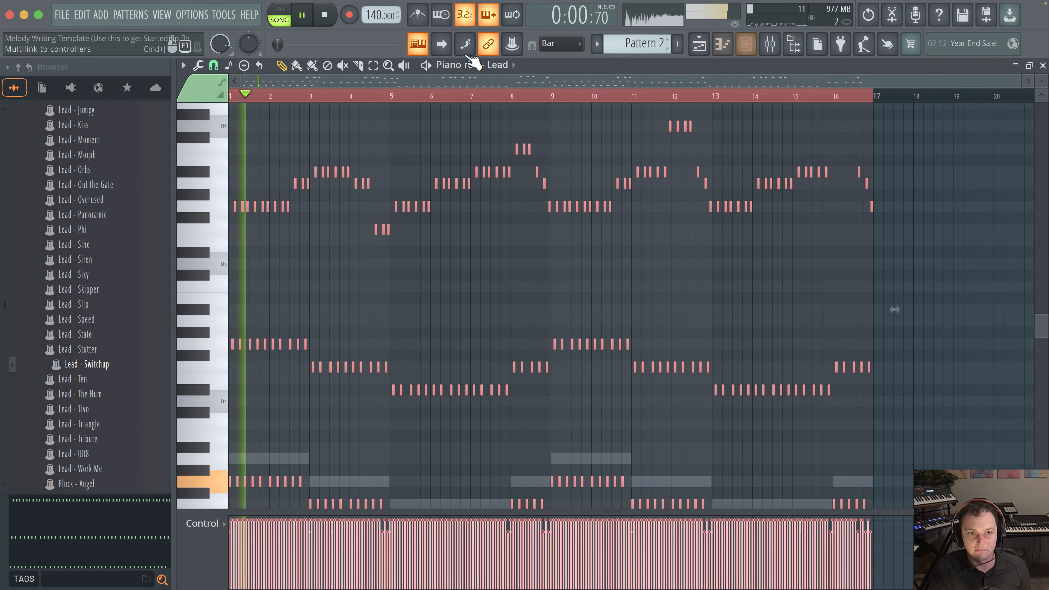
# Step: Open the SubPad notes and transpose all of them down two semitones, from A3, G3 and F3 to G3, F3 and D#3
pyautogui.click(748, 41)
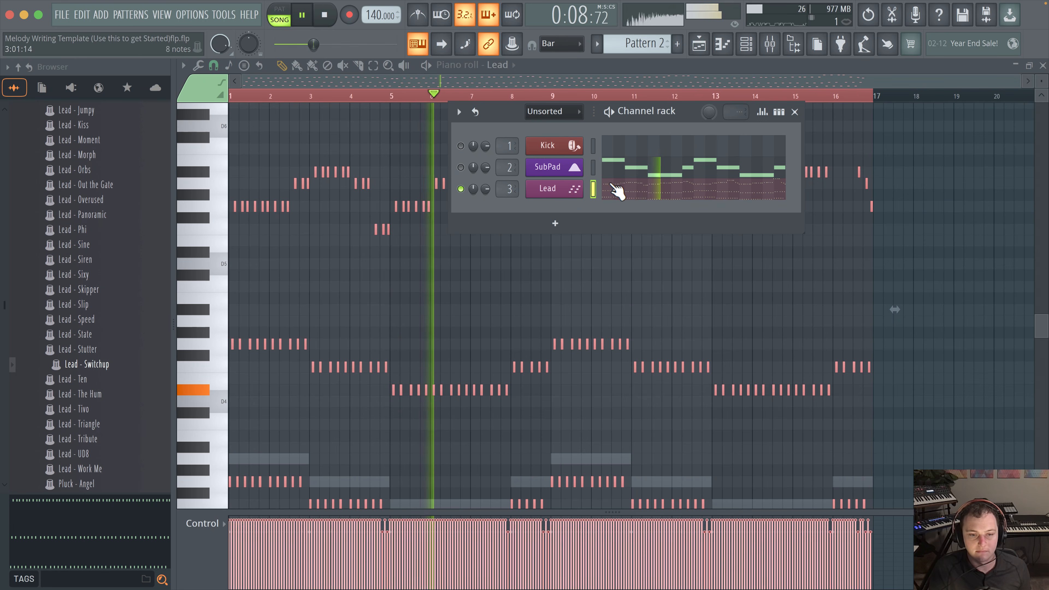
pyautogui.scroll(-3, 341, 376)
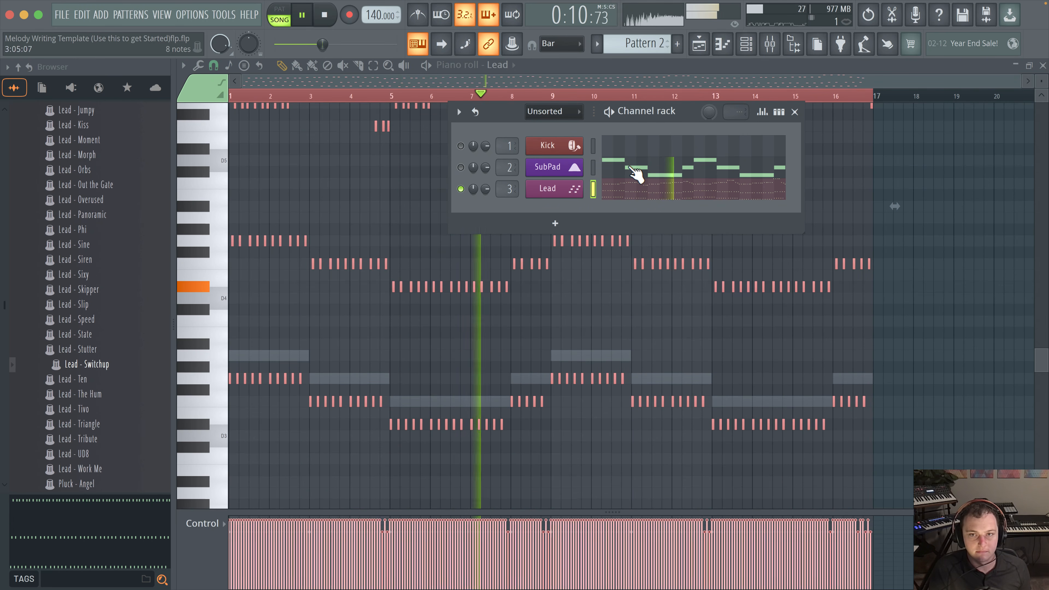
pyautogui.click(635, 173)
pyautogui.press('space')
pyautogui.hotkey('ctrl', 'a')
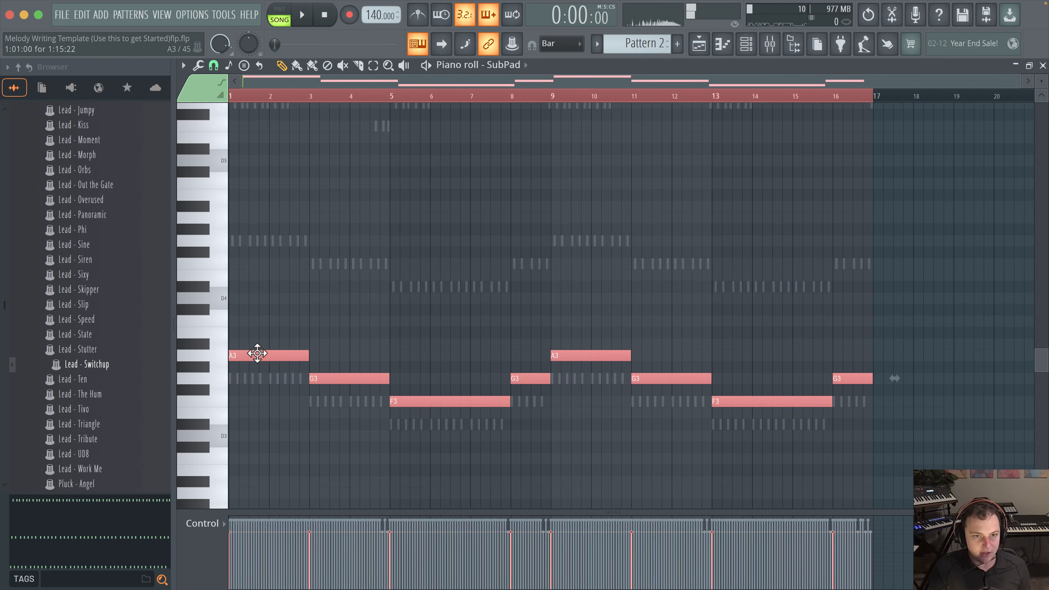
pyautogui.moveTo(253, 354); pyautogui.dragTo(257, 380)
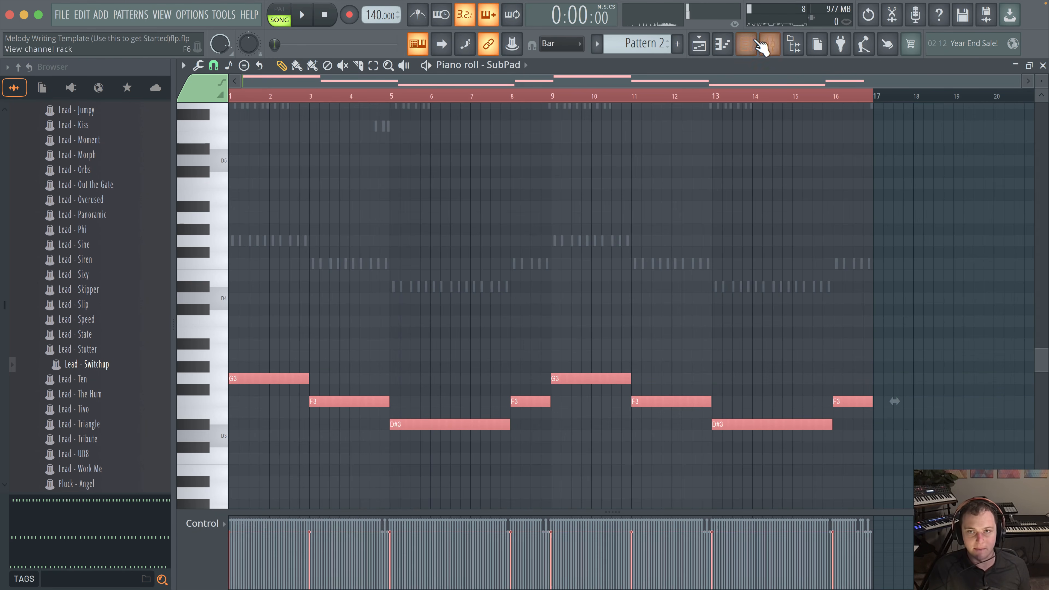
# Step: Unmute the SubPad channel and duplicate the Pattern 2 clip at bar 17 on Track 3 of the playlist
pyautogui.click(761, 44)
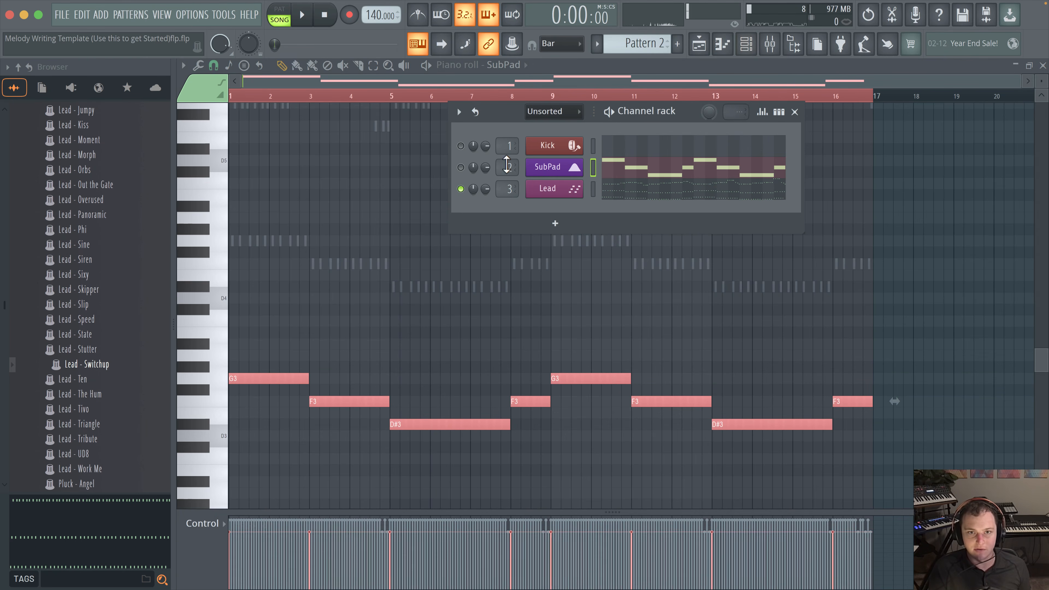
pyautogui.click(707, 51)
pyautogui.click(541, 210)
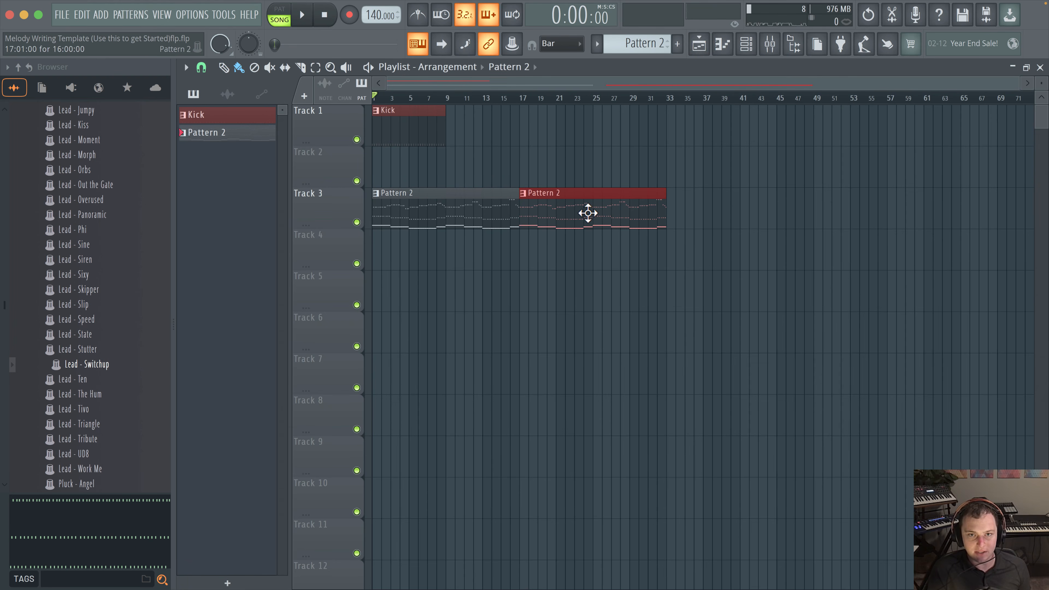
# Step: Move the Kick clip on Track 1 to bar 17 and duplicate it at bar 25
pyautogui.moveTo(426, 124); pyautogui.dragTo(574, 129)
pyautogui.click(615, 134)
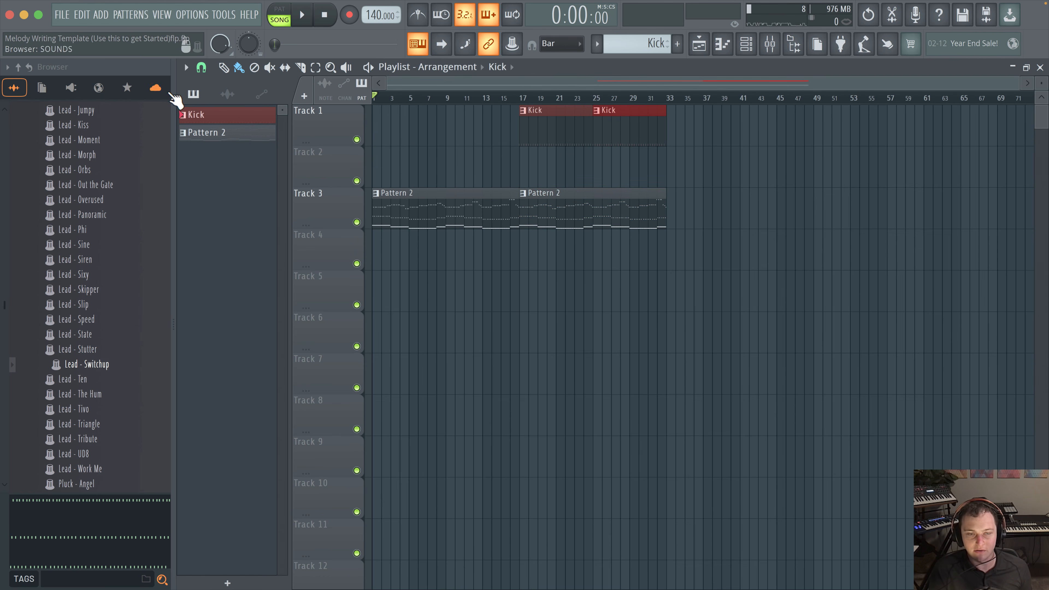
# Step: Play the arrangement and open the Lead notes of the first Pattern 2 clip in the piano roll
pyautogui.press('space')
pyautogui.click(746, 43)
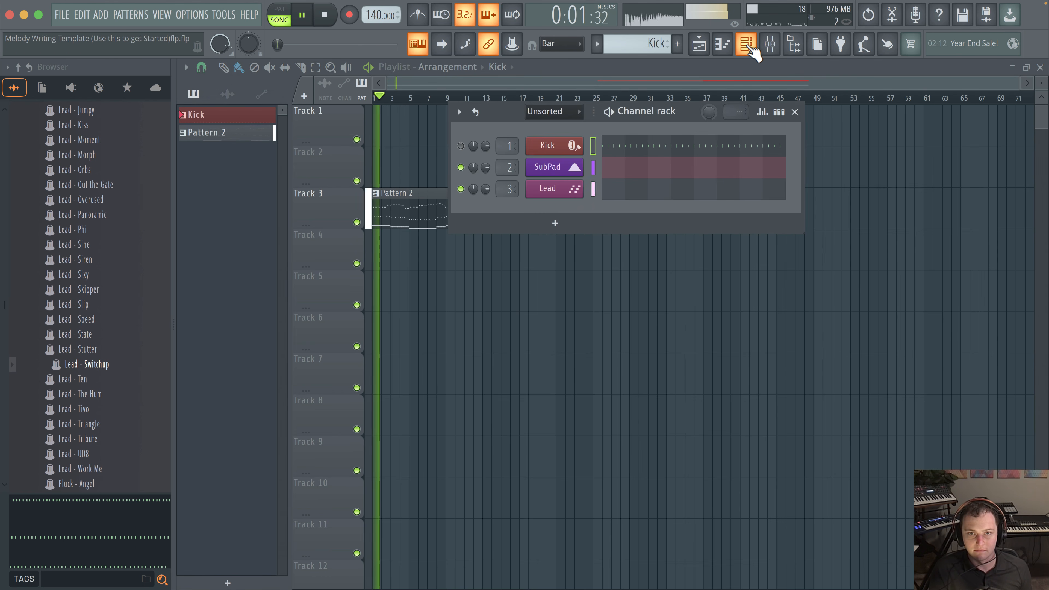
pyautogui.doubleClick(391, 218)
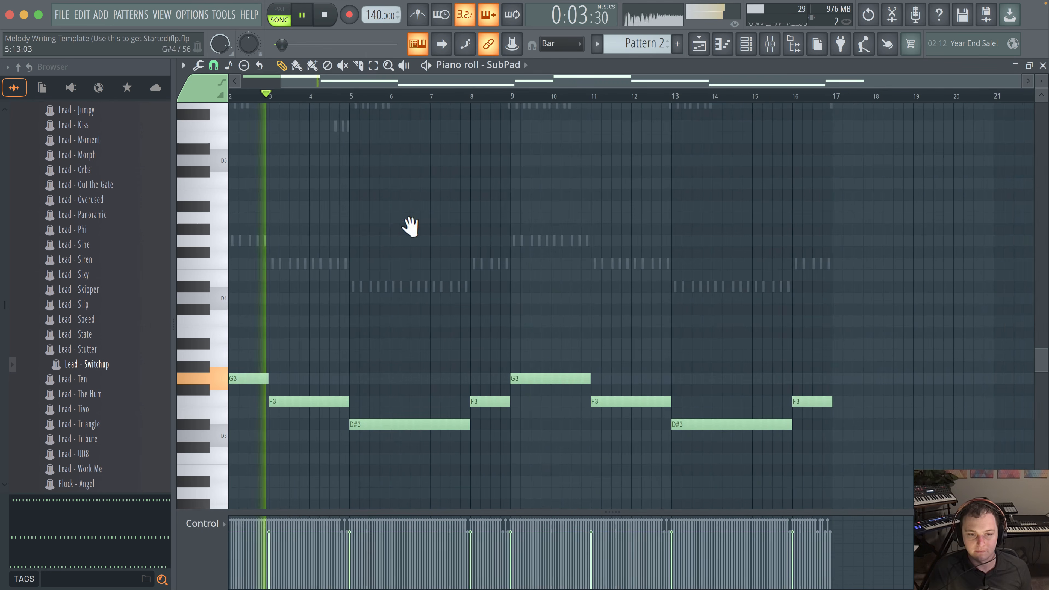
pyautogui.moveTo(410, 226); pyautogui.dragTo(663, 274)
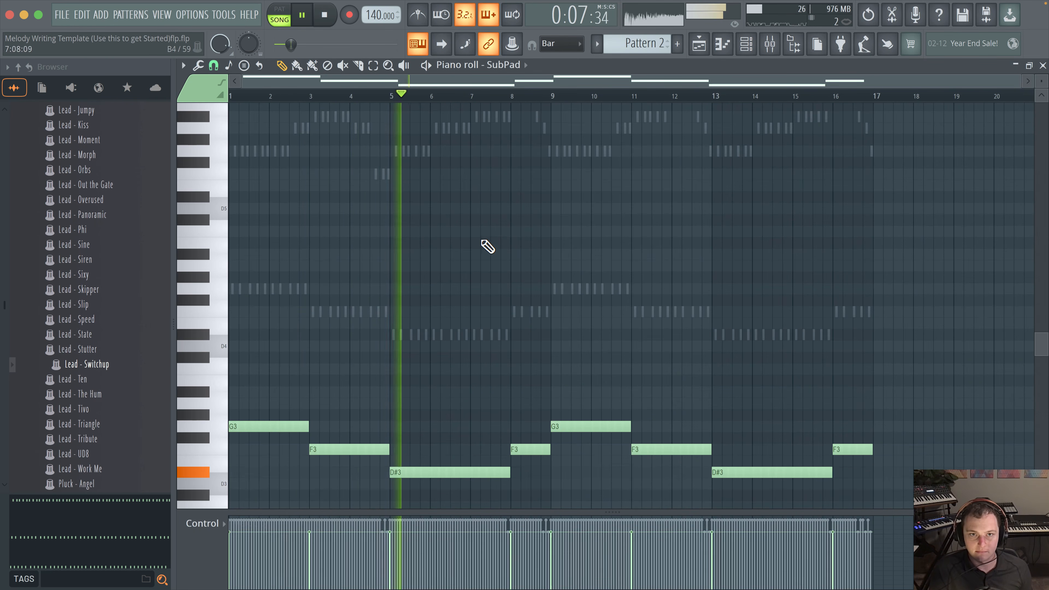
pyautogui.scroll(2, 456, 354)
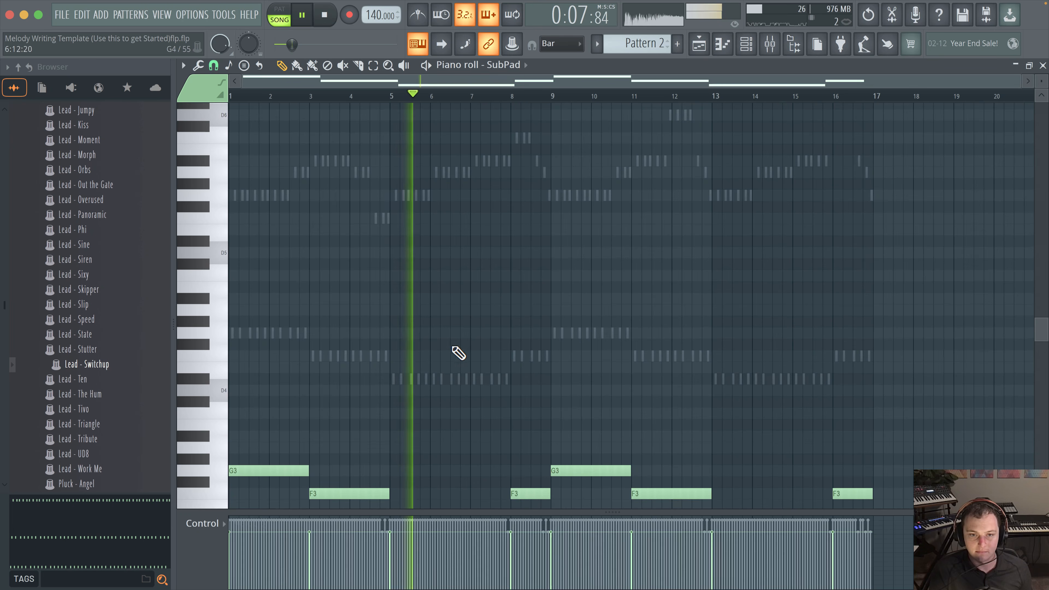
pyautogui.doubleClick(446, 384)
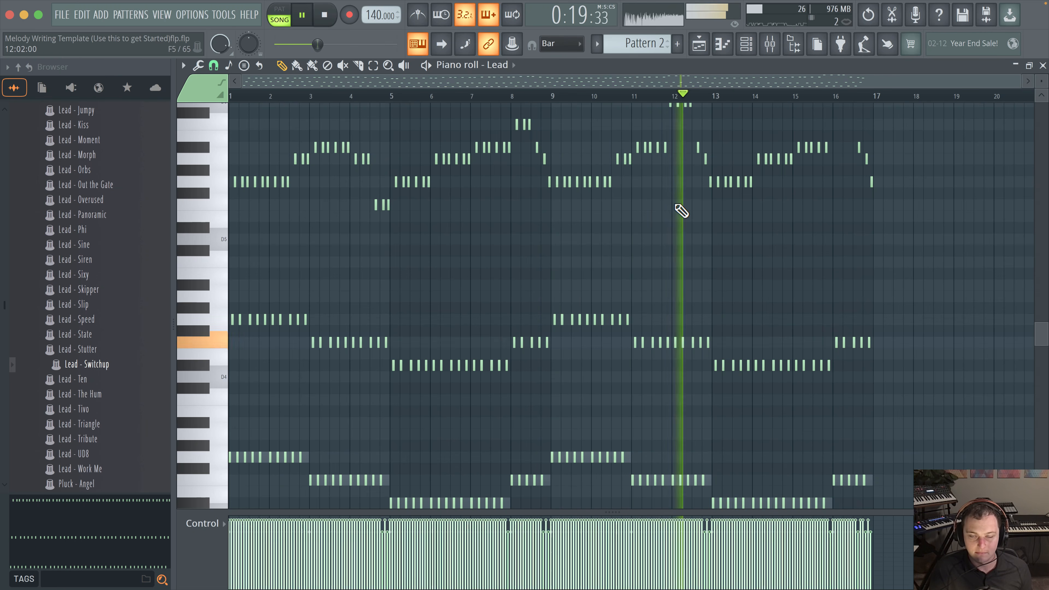
# Step: Lower the first note of the high groups at the ends of bars 11 and 15 to A#5
pyautogui.scroll(2, 679, 186)
pyautogui.moveTo(676, 132); pyautogui.dragTo(661, 261)
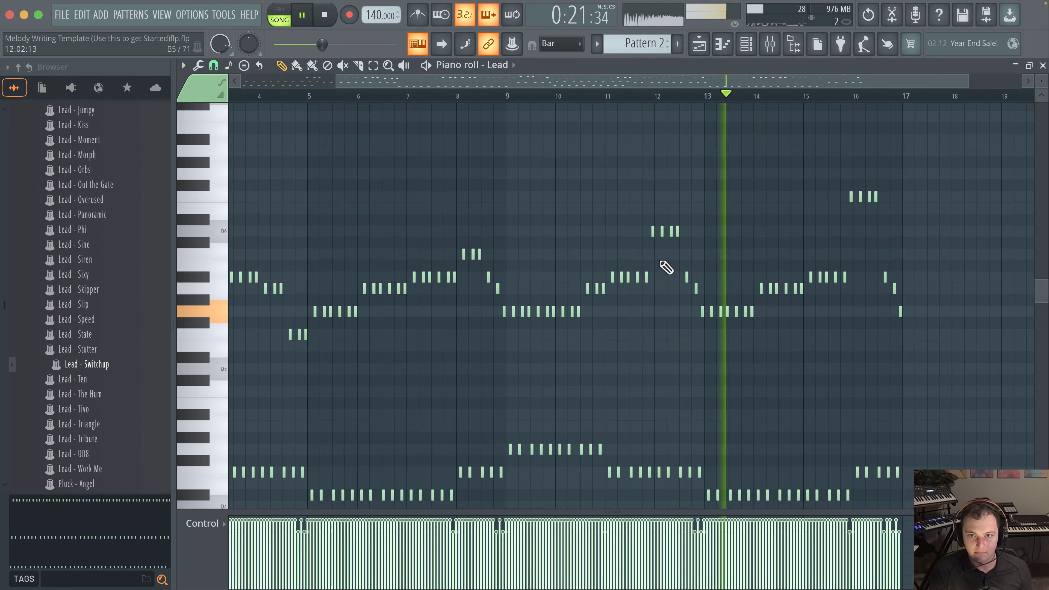
pyautogui.scroll(1, 665, 257)
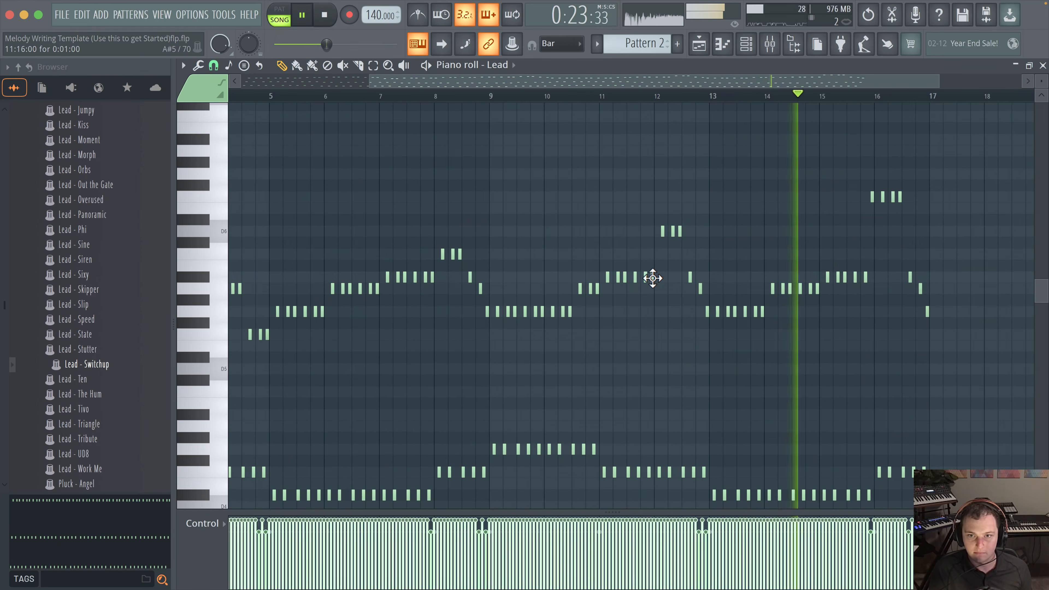
pyautogui.scroll(2, 824, 223)
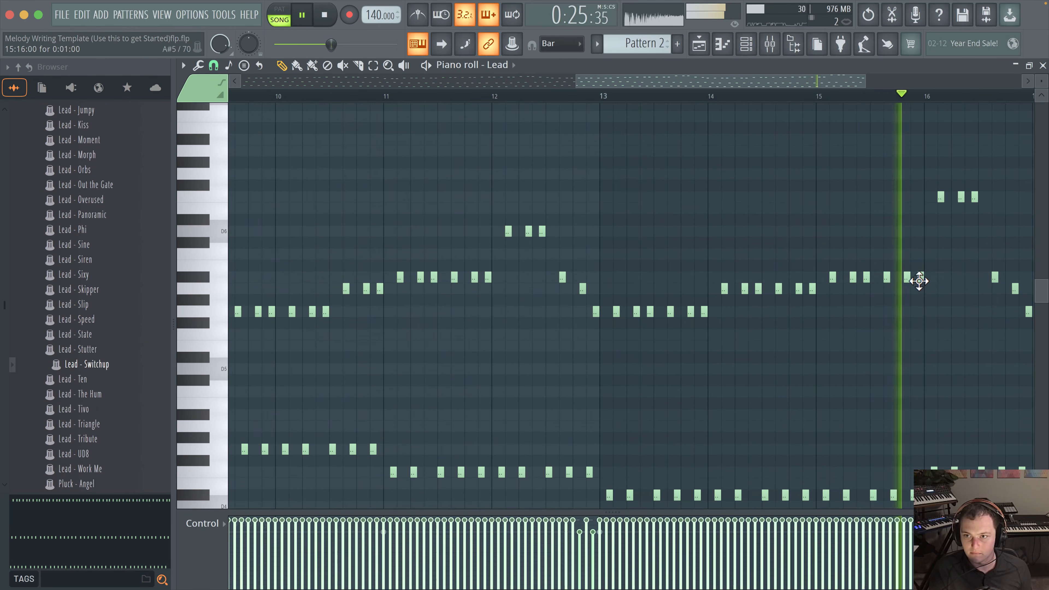
pyautogui.scroll(-3, 814, 302)
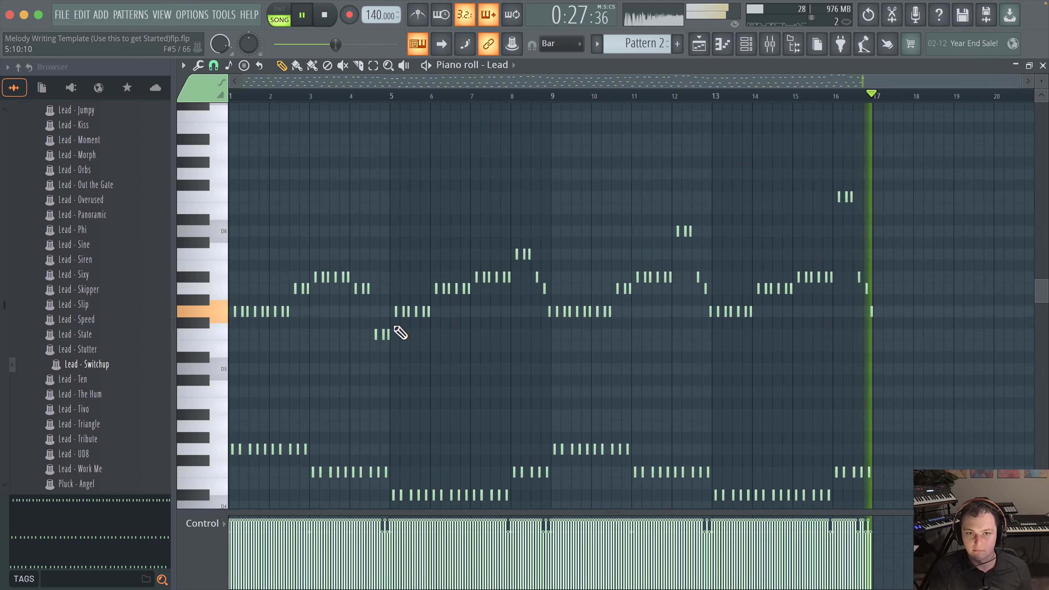
pyautogui.press('space')
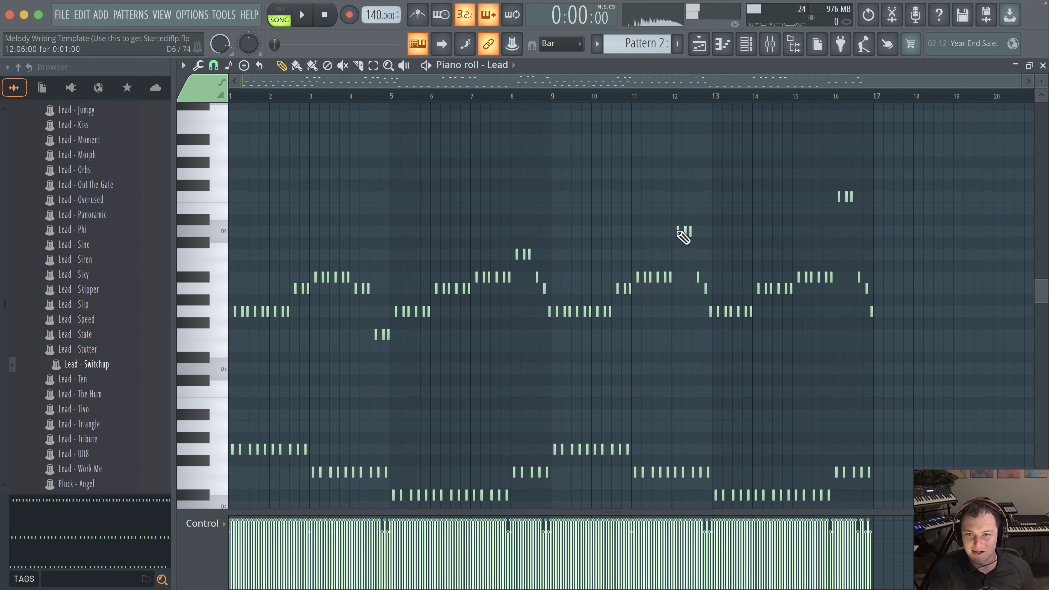
# Step: Open the Lead synth and create an automation clip for its last tweaked parameter, the Mod Wheel
pyautogui.click(702, 44)
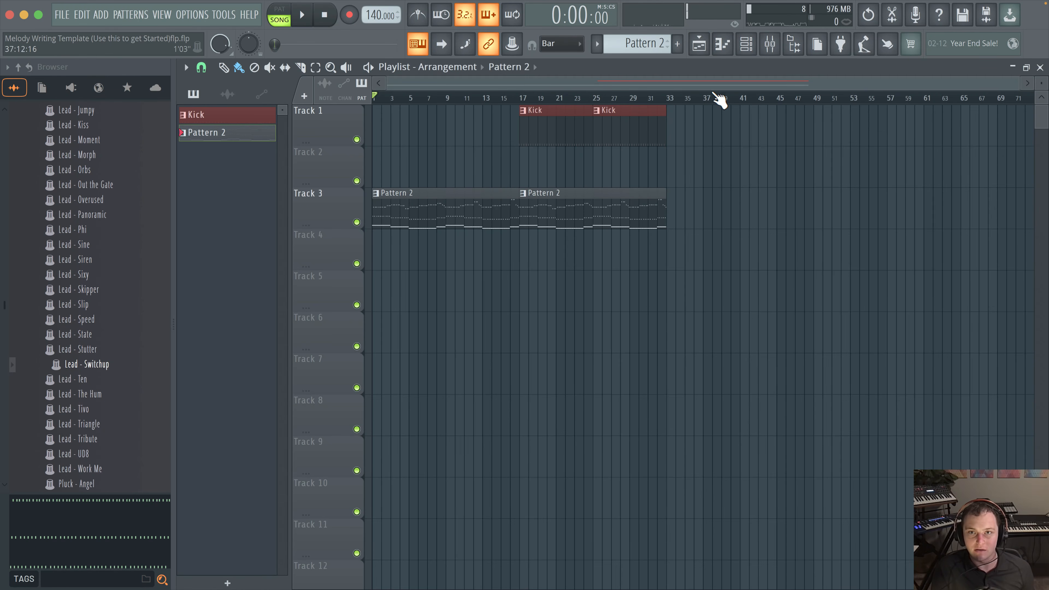
pyautogui.click(748, 44)
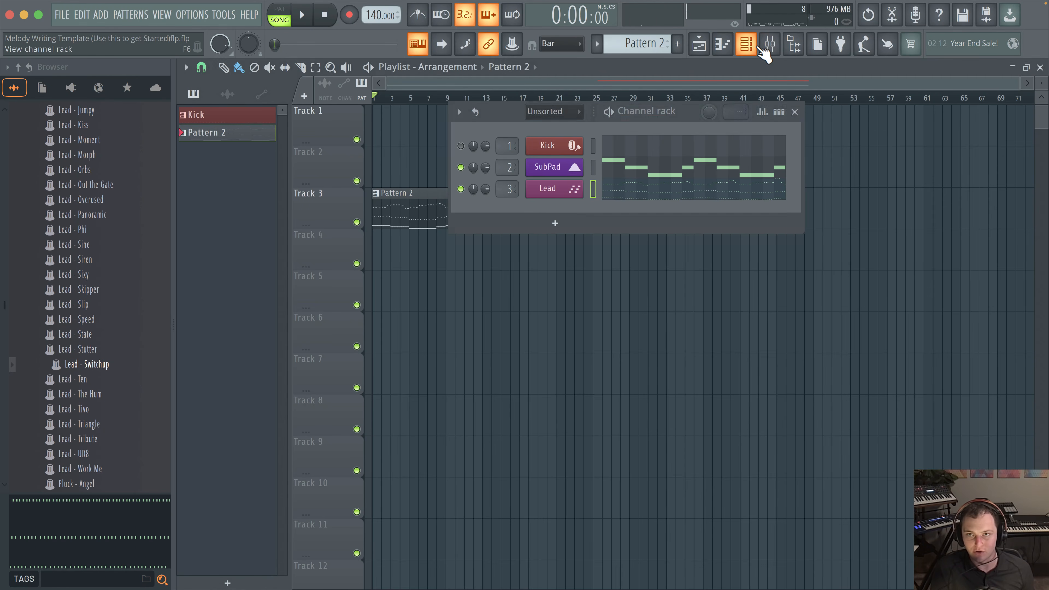
pyautogui.click(575, 196)
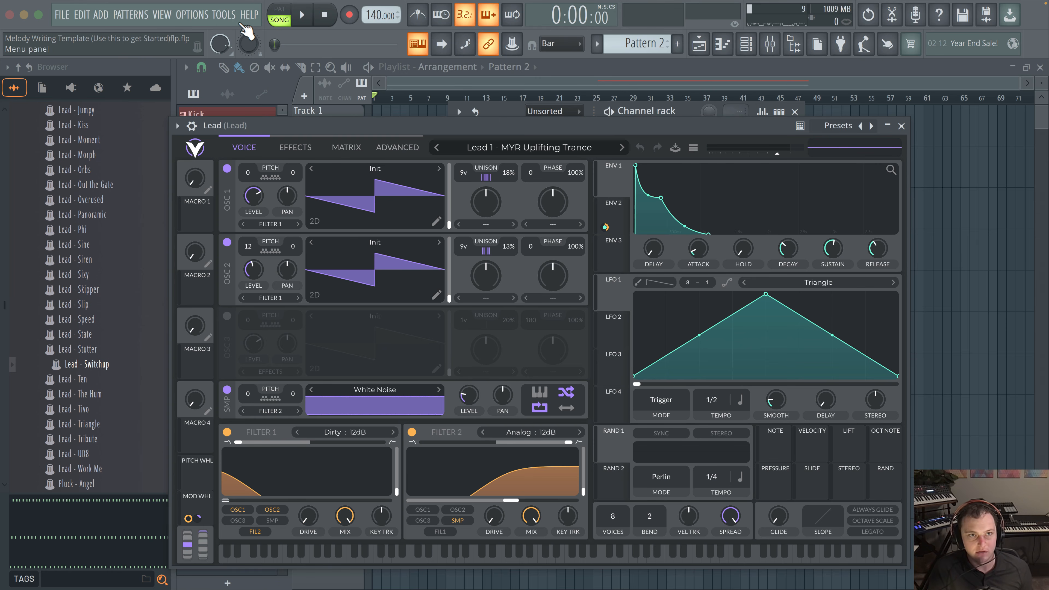
pyautogui.click(224, 14)
pyautogui.moveTo(248, 253)
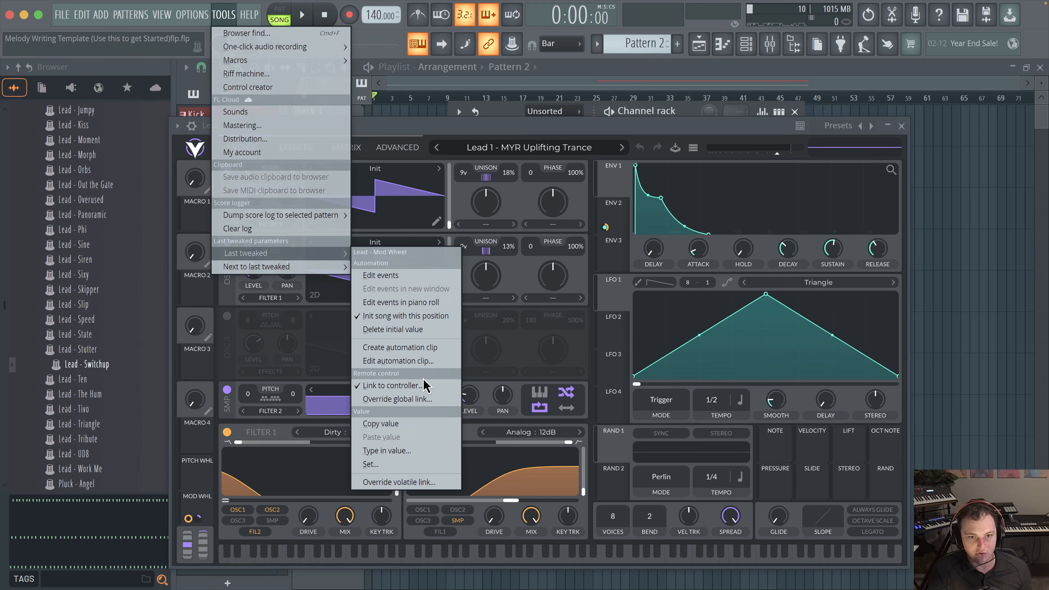
pyautogui.click(417, 352)
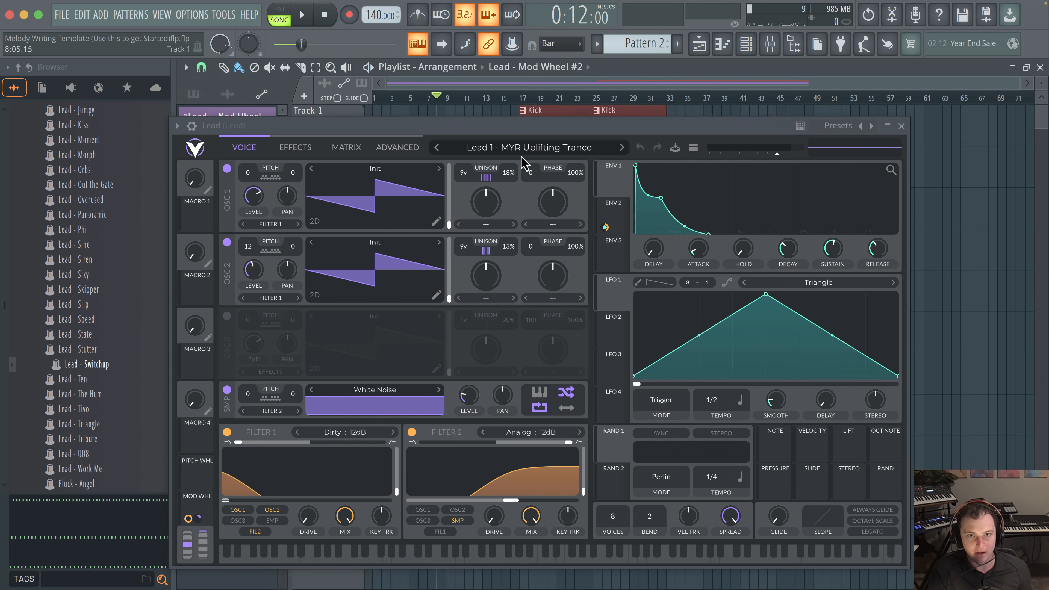
# Step: Shape the Lead Mod Wheel automation to rise from zero at bar 1 to full at bar 17, with 23% curve tension
pyautogui.click(902, 126)
pyautogui.moveTo(376, 158); pyautogui.dragTo(376, 166)
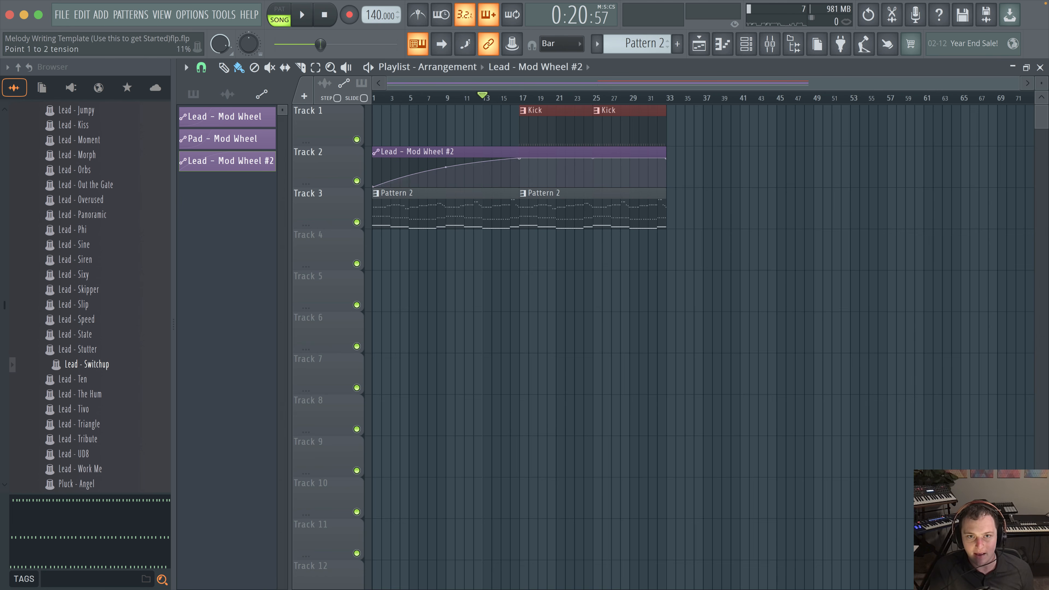
pyautogui.moveTo(446, 167); pyautogui.dragTo(446, 186)
pyautogui.scroll(3, 484, 133)
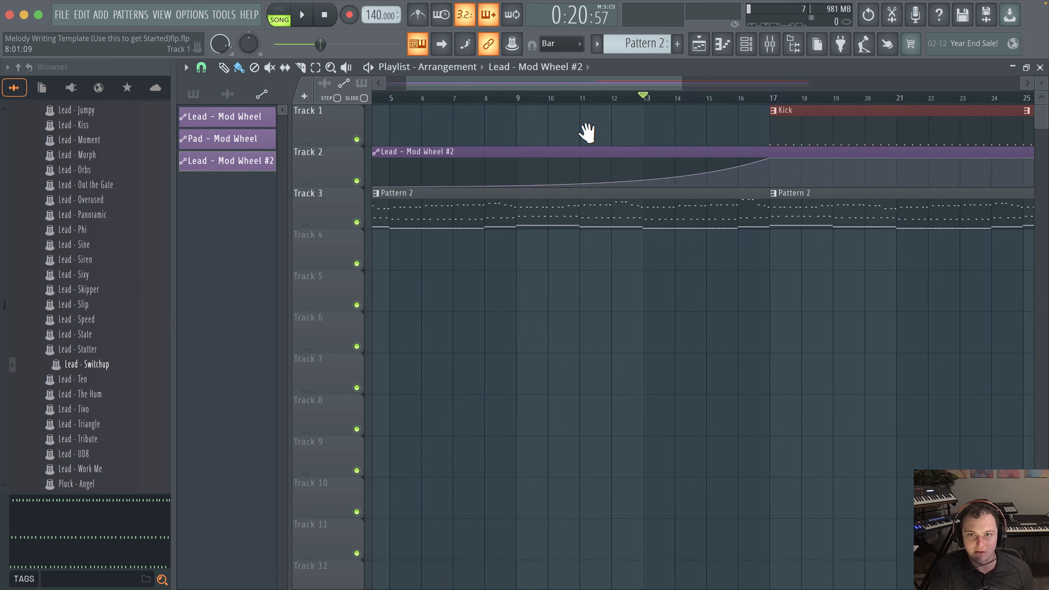
pyautogui.moveTo(630, 174); pyautogui.dragTo(631, 169)
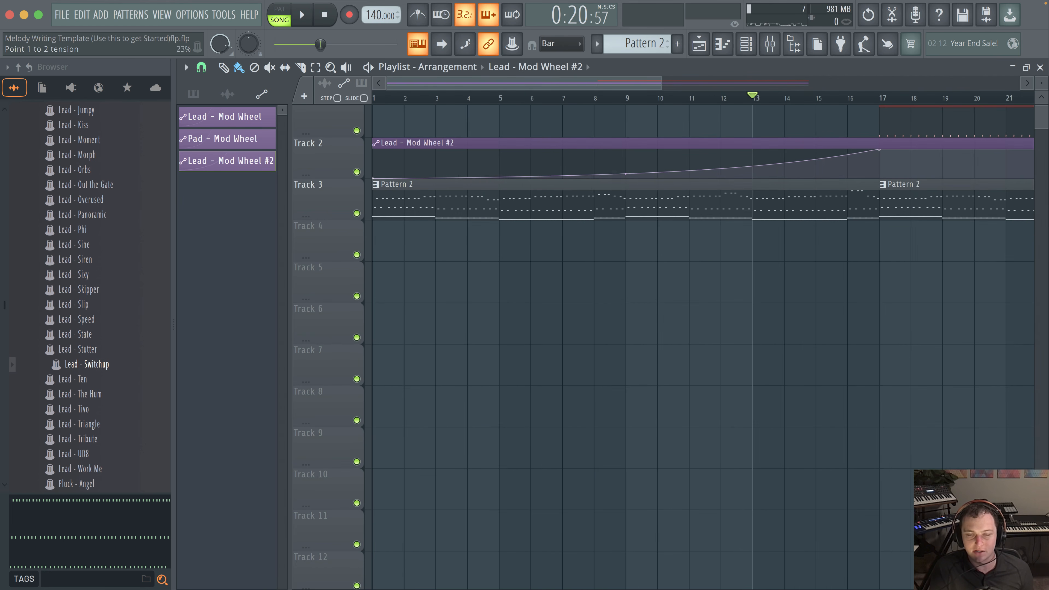
pyautogui.scroll(-4, 661, 248)
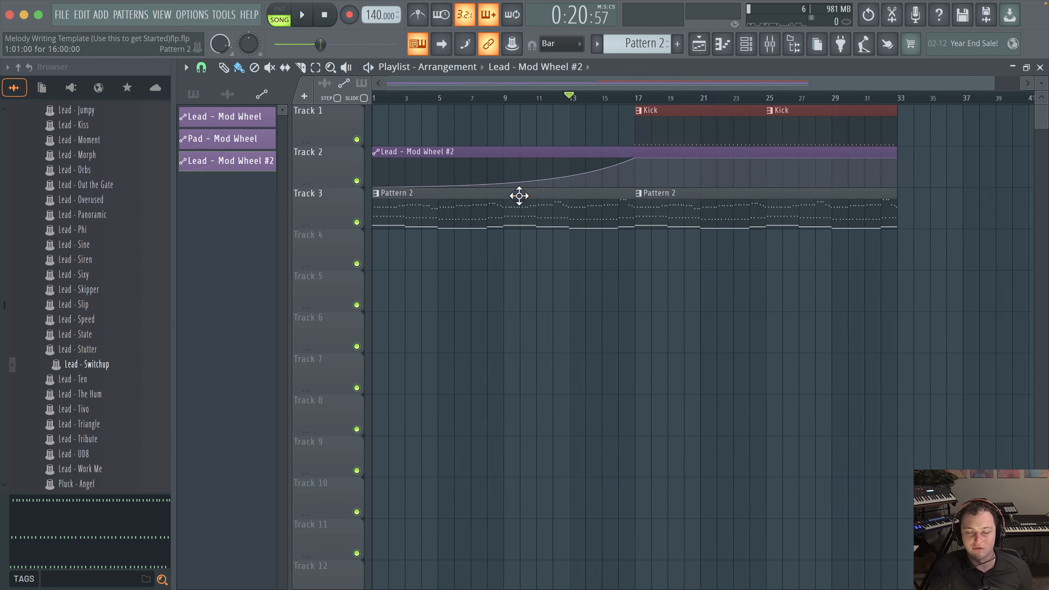
# Step: Play the arrangement with the mixer open, list all channels in the channel rack and unmute the Kick
pyautogui.press('space')
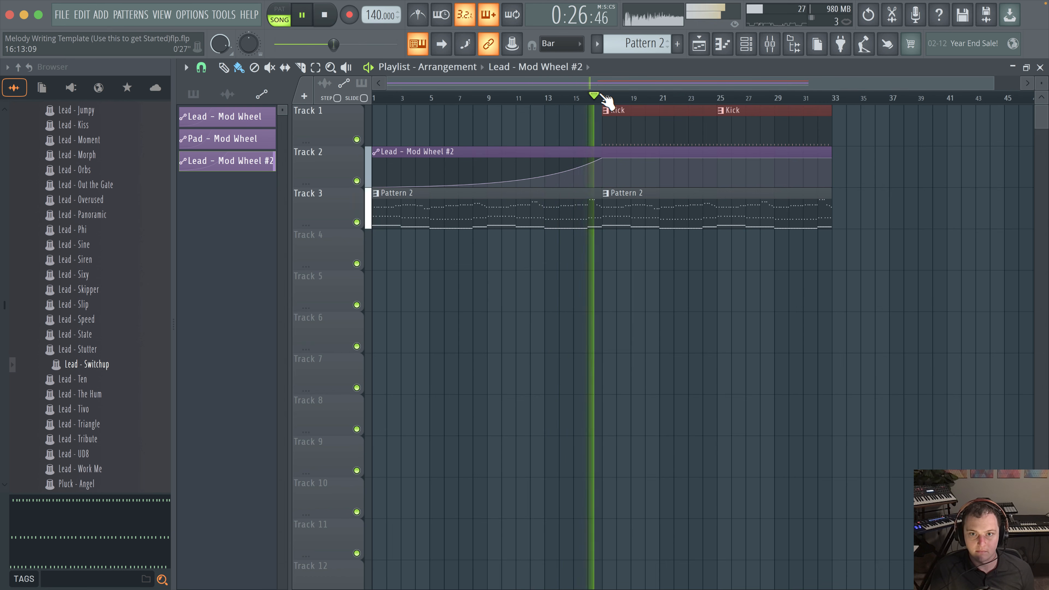
pyautogui.click(746, 44)
pyautogui.click(770, 43)
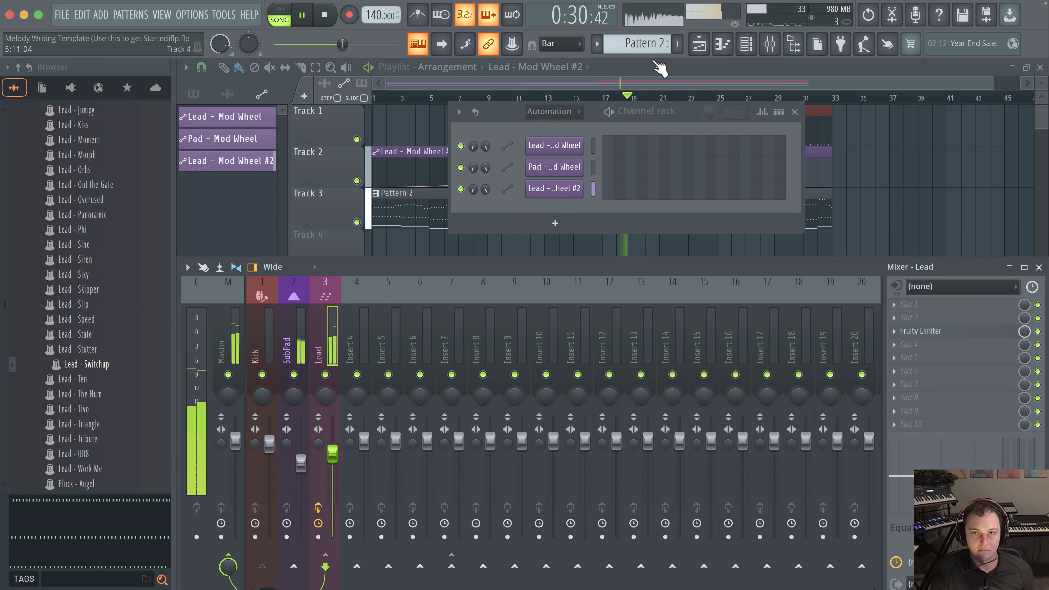
pyautogui.click(541, 111)
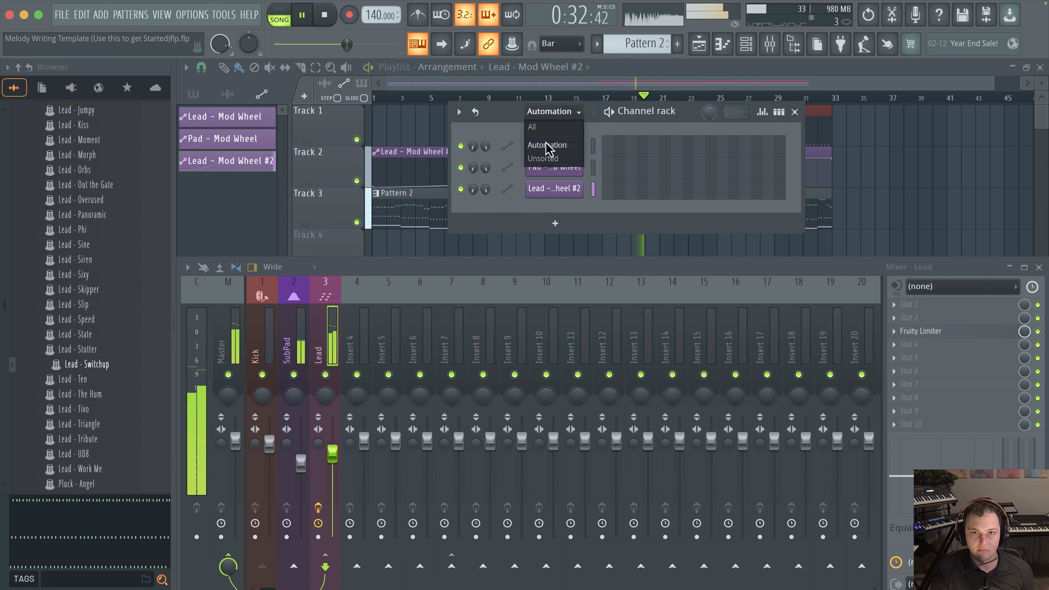
pyautogui.click(533, 127)
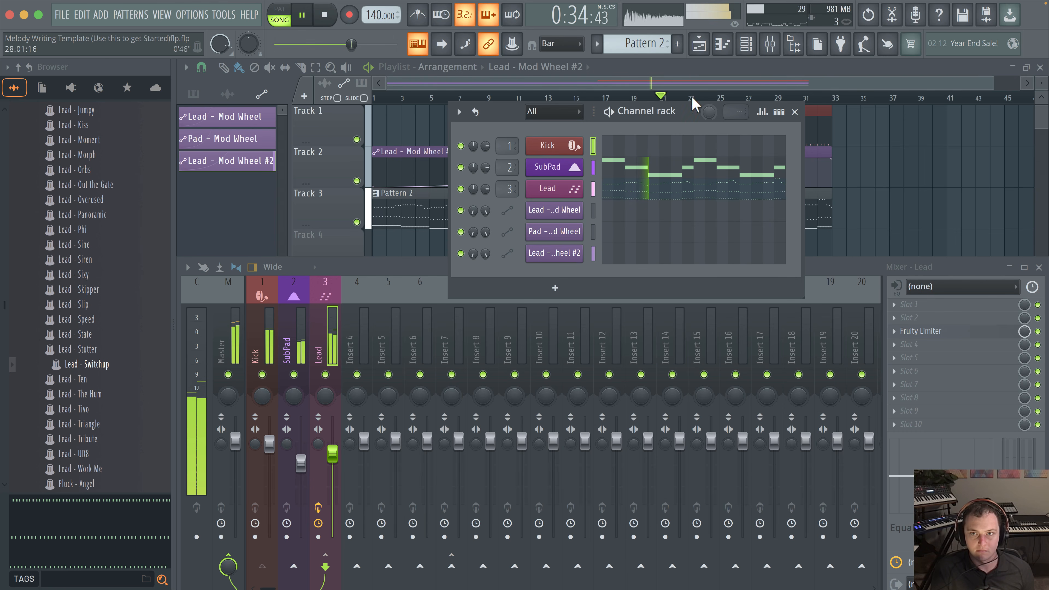
pyautogui.moveTo(689, 114); pyautogui.dragTo(458, 74)
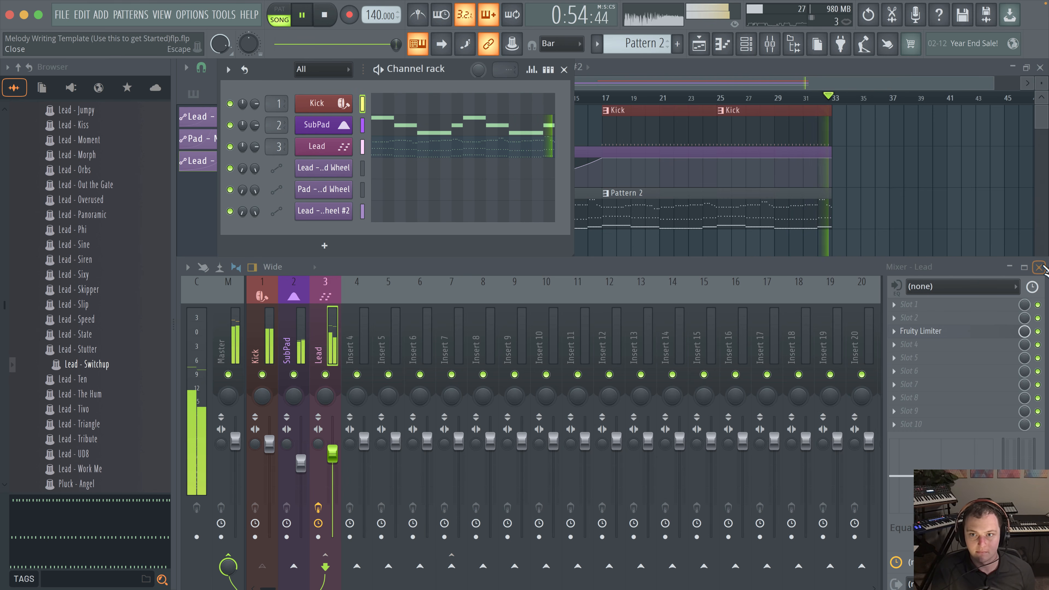
pyautogui.press('space')
pyautogui.rightClick(857, 223)
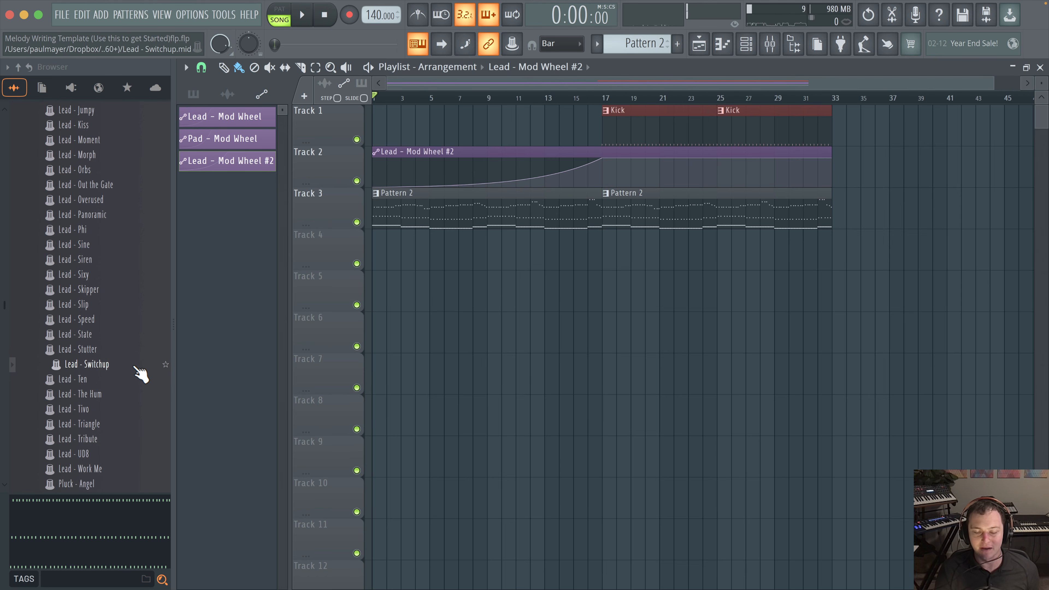
pyautogui.scroll(8, 142, 376)
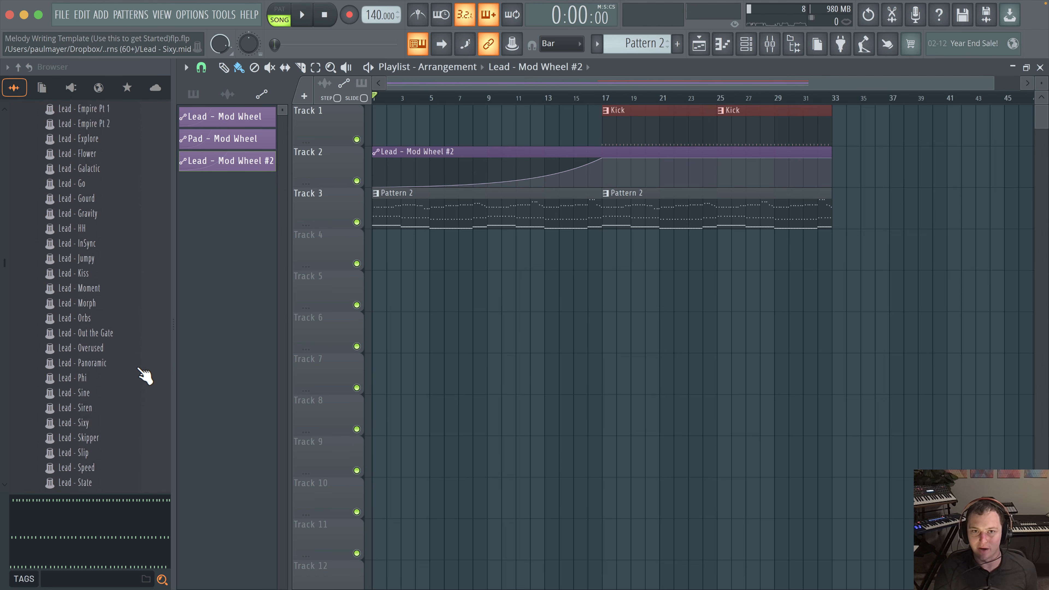
pyautogui.scroll(1, 142, 376)
pyautogui.scroll(5, 142, 374)
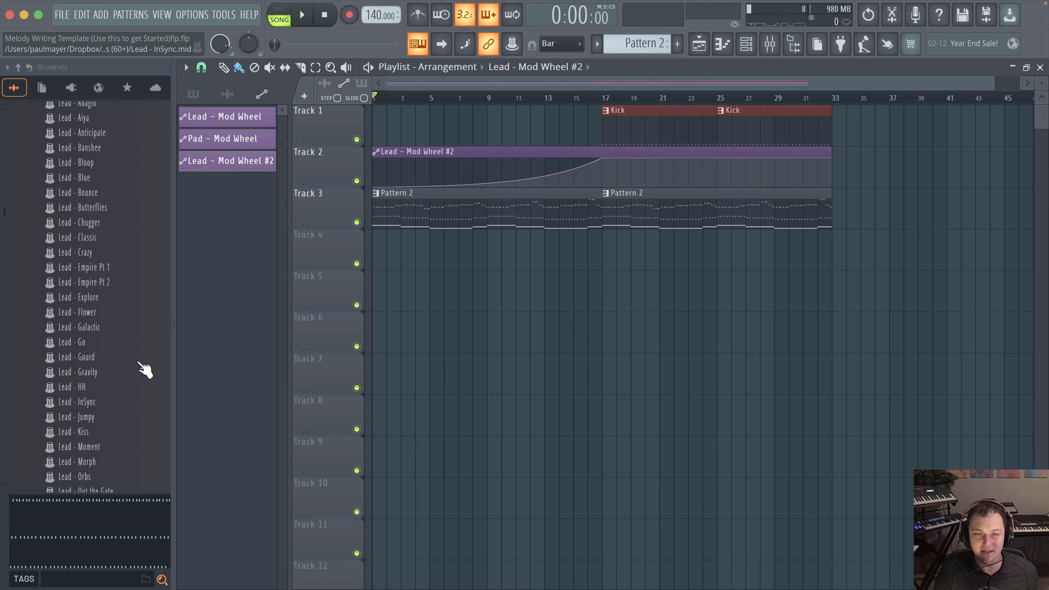